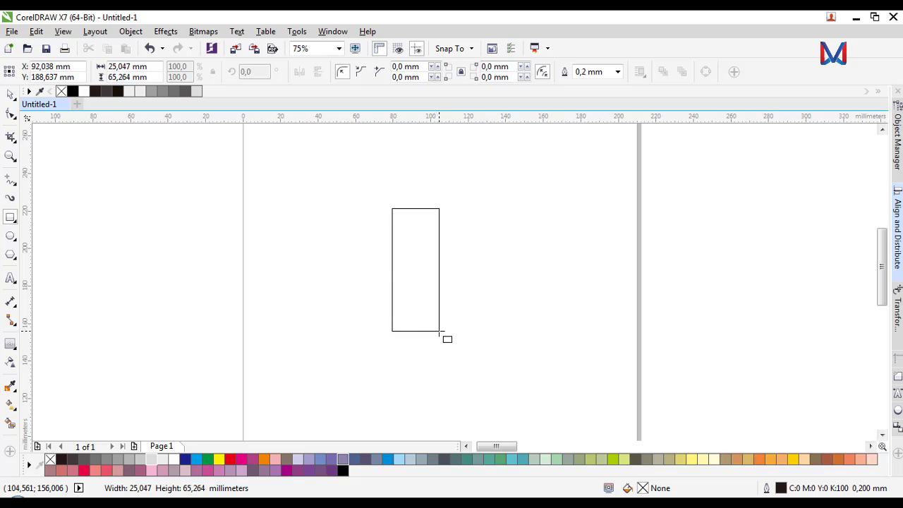
key(space)
click(399, 215)
scroll(408, 227, up, 1)
click(408, 227)
click(323, 243)
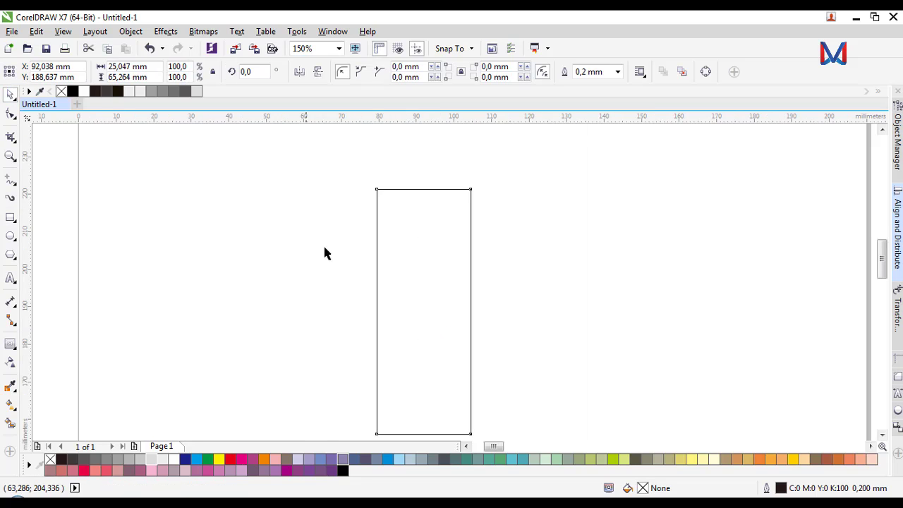
scroll(293, 278, down, 1)
scroll(363, 308, up, 1)
Round only the tall rectangle's upper-left corner to a radius of about 12.5 mm.
click(367, 308)
scroll(375, 306, down, 1)
scroll(364, 278, up, 1)
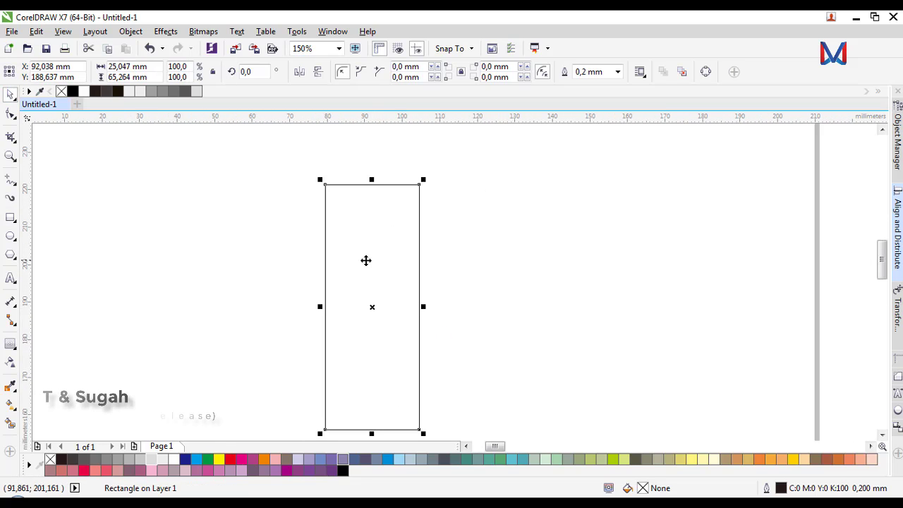
click(10, 113)
click(325, 186)
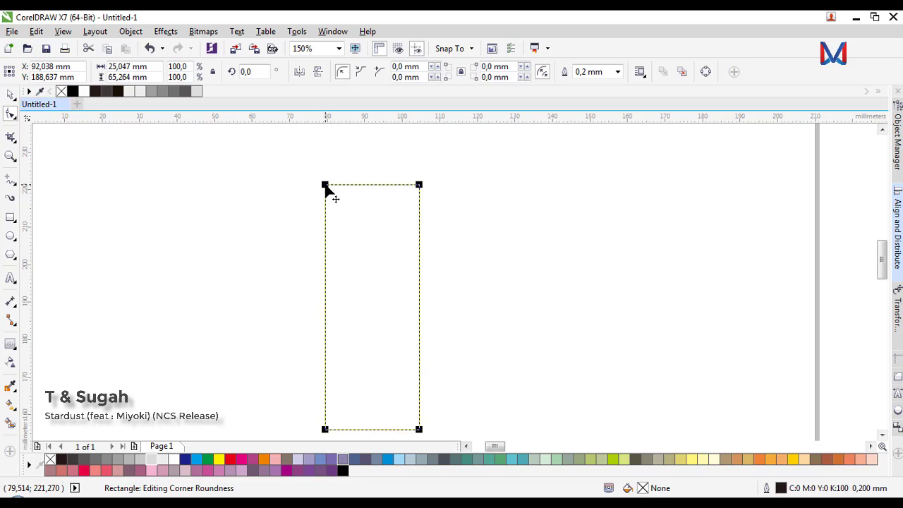
scroll(326, 186, down, 2)
scroll(286, 186, up, 2)
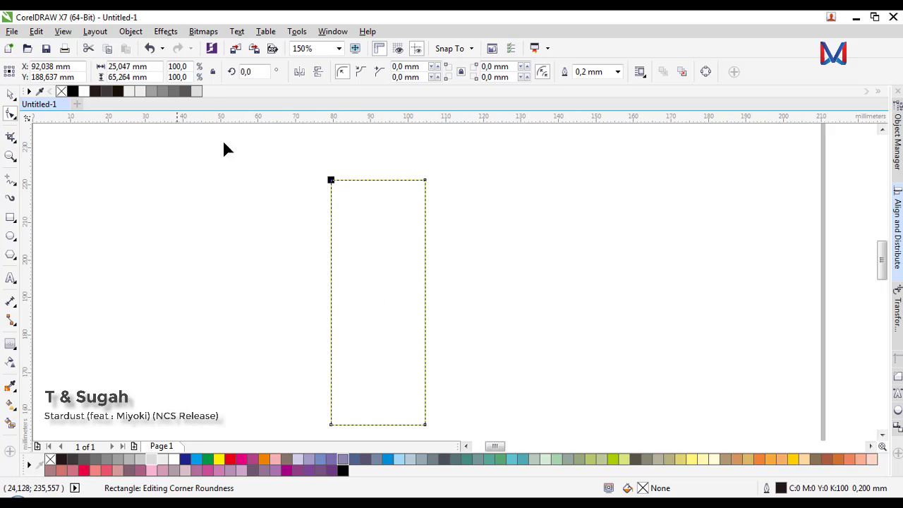
drag(333, 182, 350, 235)
Convert the round-cornered rectangle to curves and deselect it.
click(11, 96)
right_click(383, 261)
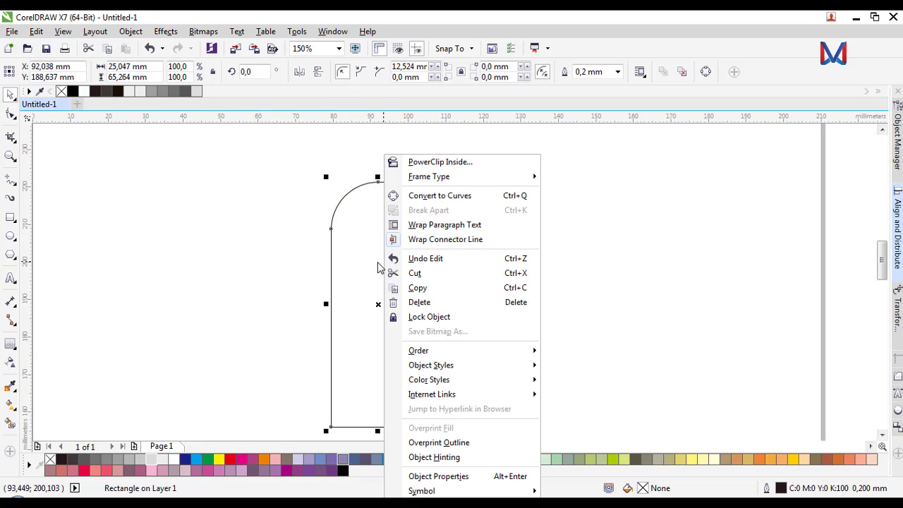
click(494, 197)
scroll(531, 213, down, 2)
scroll(491, 220, up, 2)
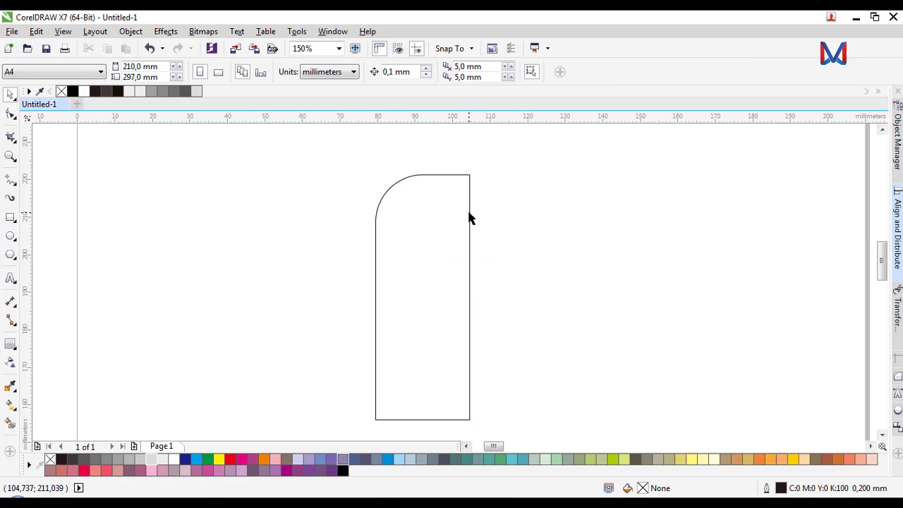
Enlarge the rounded corner by moving its upper node right and its side node down, then lengthen the node handles to smooth the arc.
click(11, 114)
scroll(417, 150, up, 1)
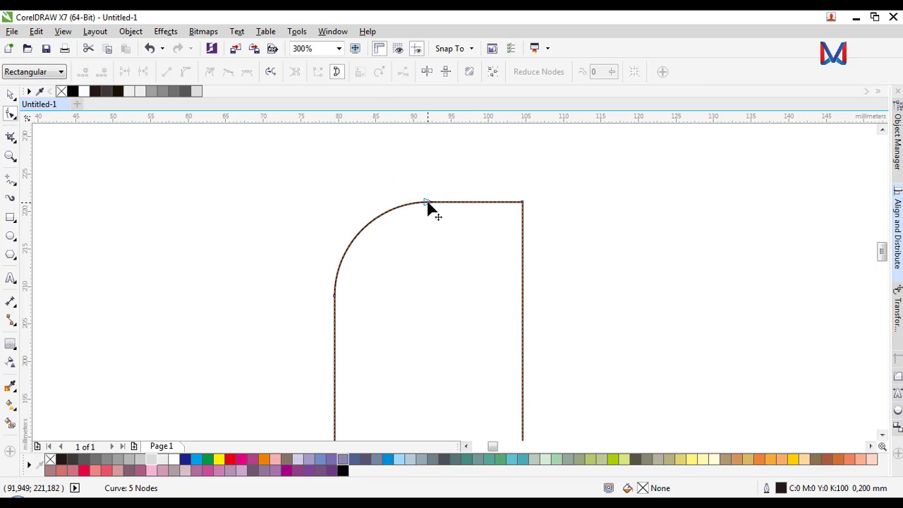
drag(426, 204, 460, 204)
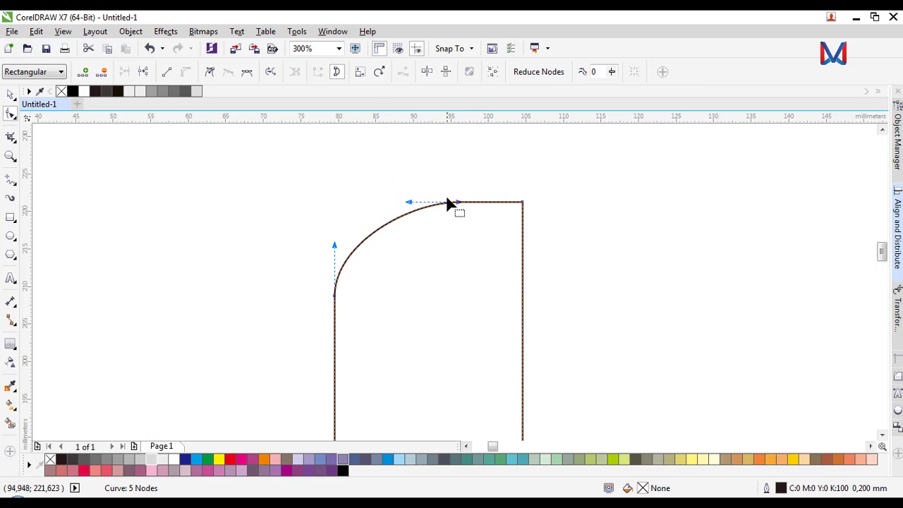
scroll(444, 201, down, 1)
drag(386, 245, 379, 210)
scroll(392, 251, up, 1)
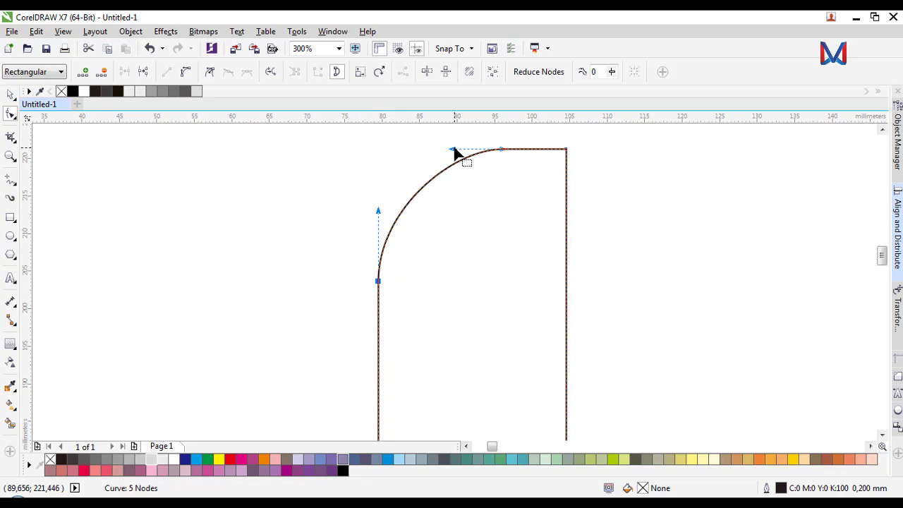
drag(454, 150, 436, 151)
scroll(431, 158, down, 1)
key(space)
click(137, 177)
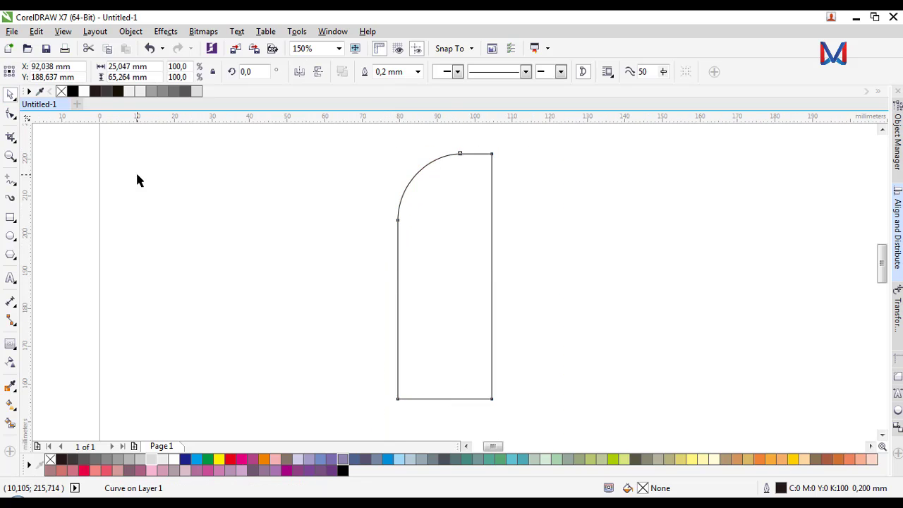
Draw a square of about 3.7 mm just inside the shape's lower-left corner.
scroll(299, 196, down, 1)
click(11, 217)
scroll(400, 287, up, 1)
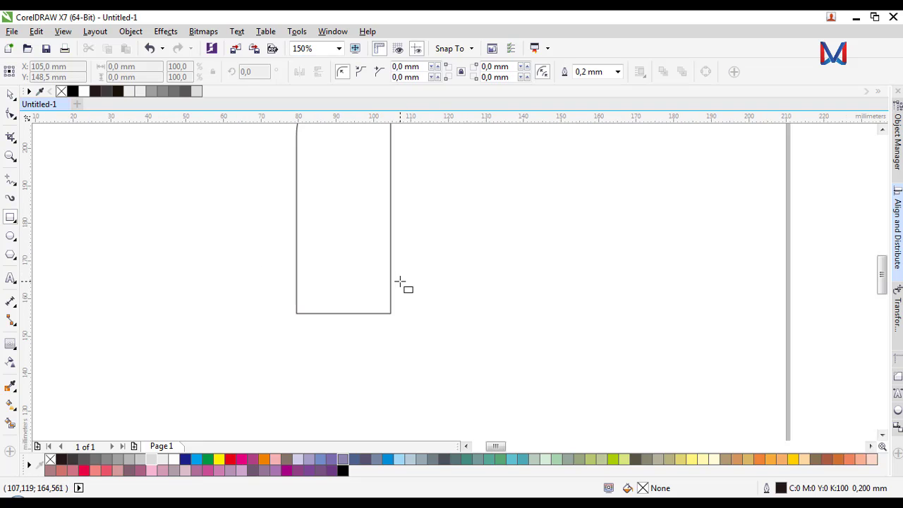
scroll(311, 299, up, 1)
drag(298, 285, 328, 314)
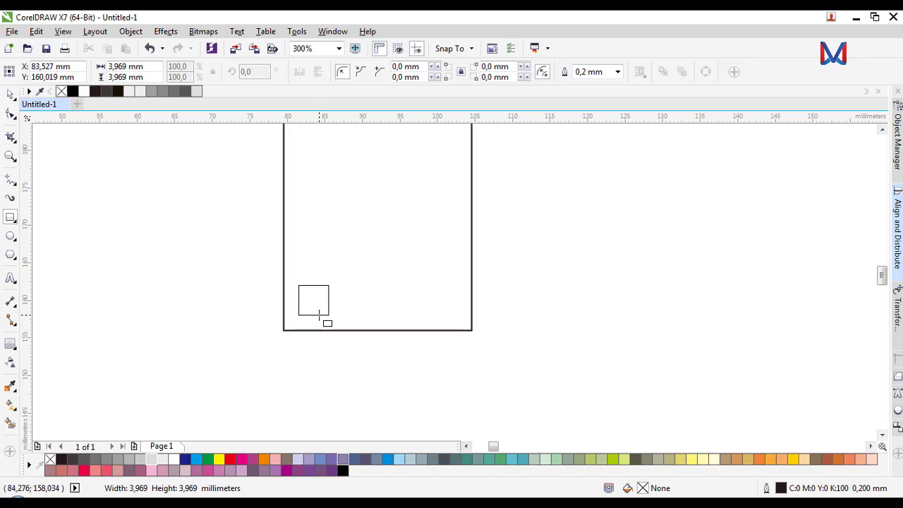
drag(328, 315, 327, 313)
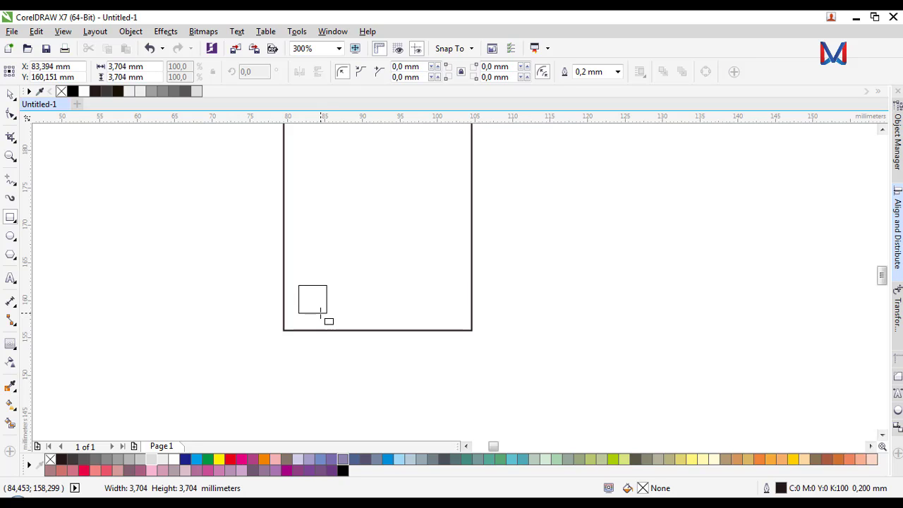
drag(320, 313, 321, 313)
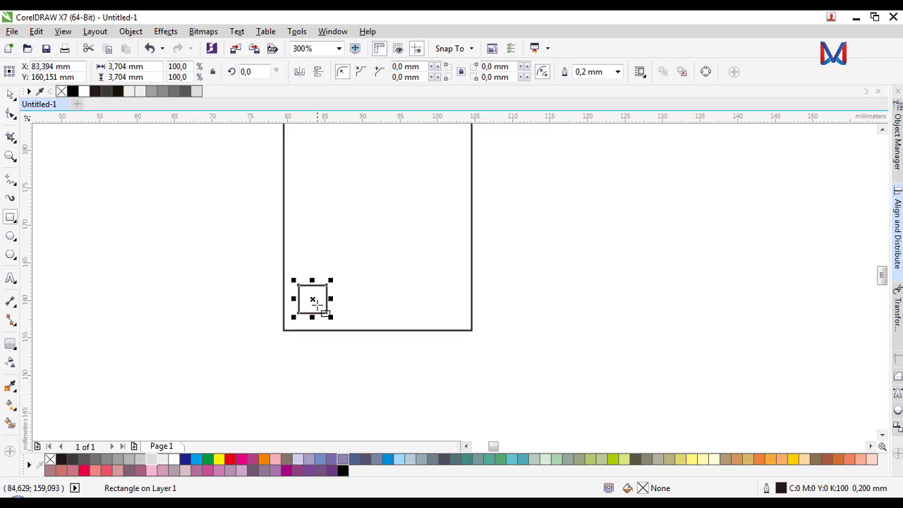
Duplicate the small square straight across to the shape's lower-right corner.
click(11, 95)
scroll(322, 275, up, 1)
scroll(293, 297, down, 1)
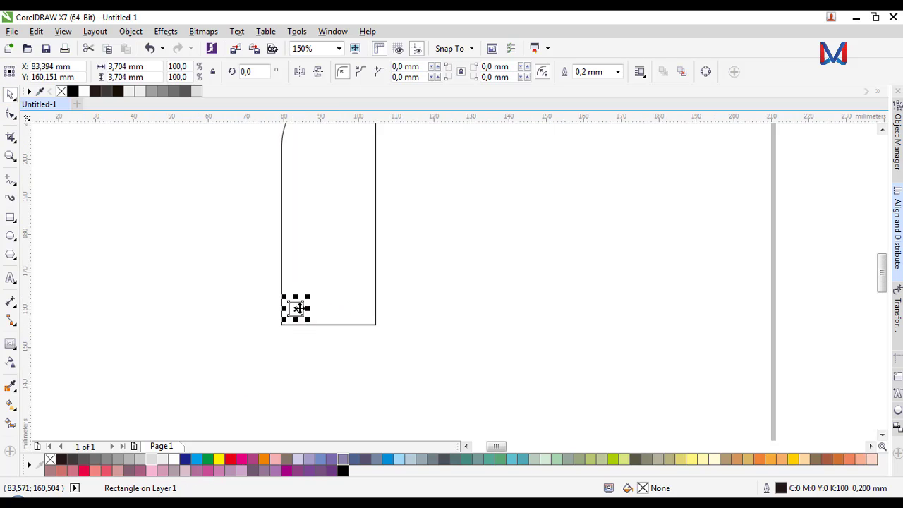
drag(297, 311, 422, 313)
right_click(422, 313)
click(114, 217)
click(116, 223)
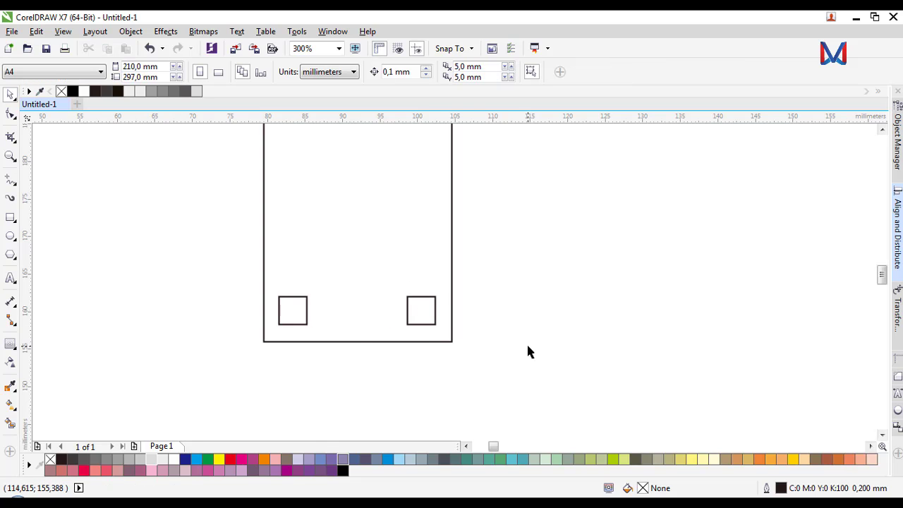
Group the two small squares and centre the group horizontally on the tall shape.
drag(528, 345, 210, 276)
key(ctrl+g)
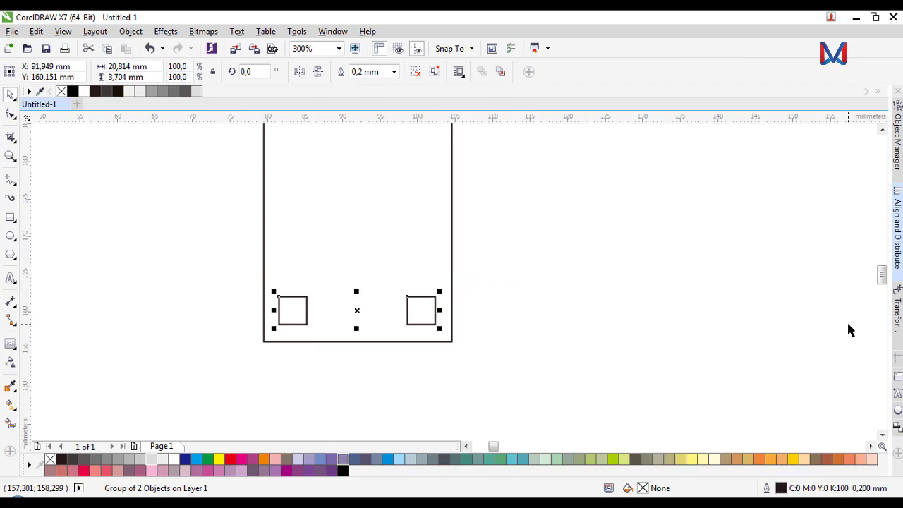
click(898, 230)
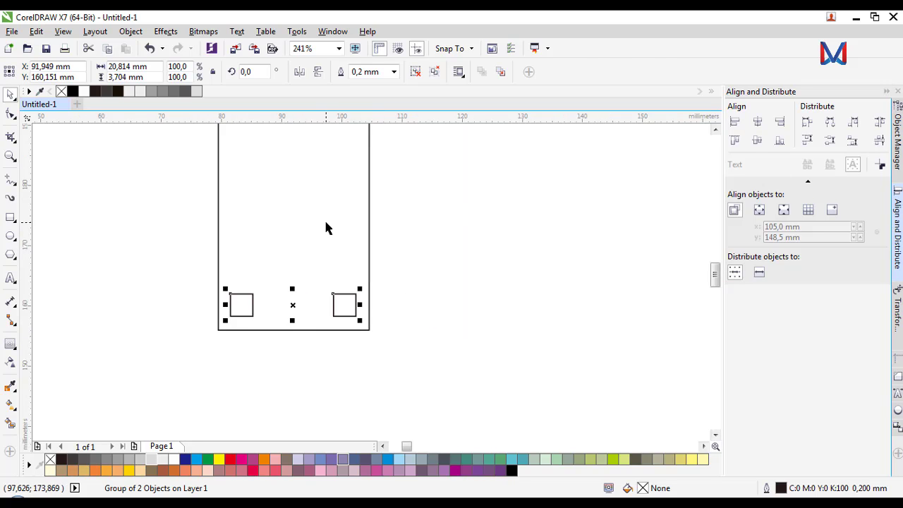
shift+click(326, 221)
click(758, 122)
click(572, 267)
scroll(536, 339, down, 1)
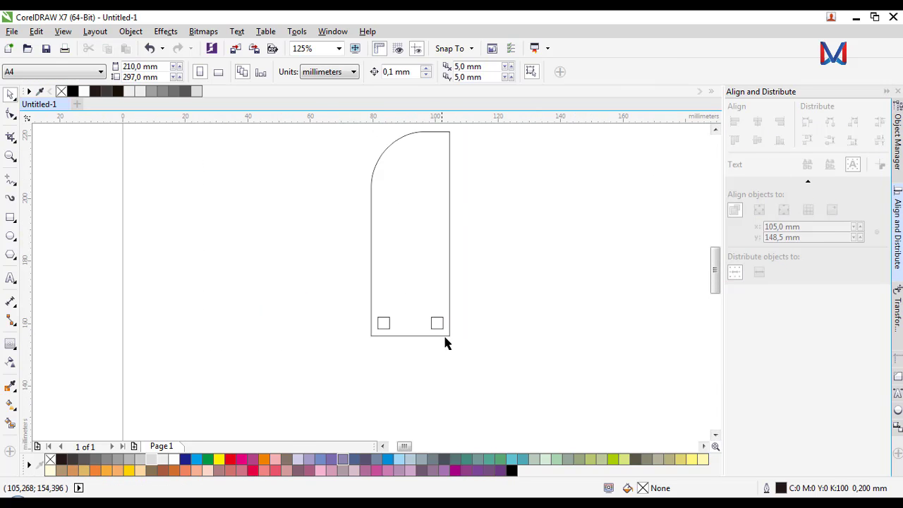
Create 5 copies of the grouped squares going upward, with a relative position offset of x 0 mm and y 7 mm.
click(442, 322)
scroll(425, 319, up, 1)
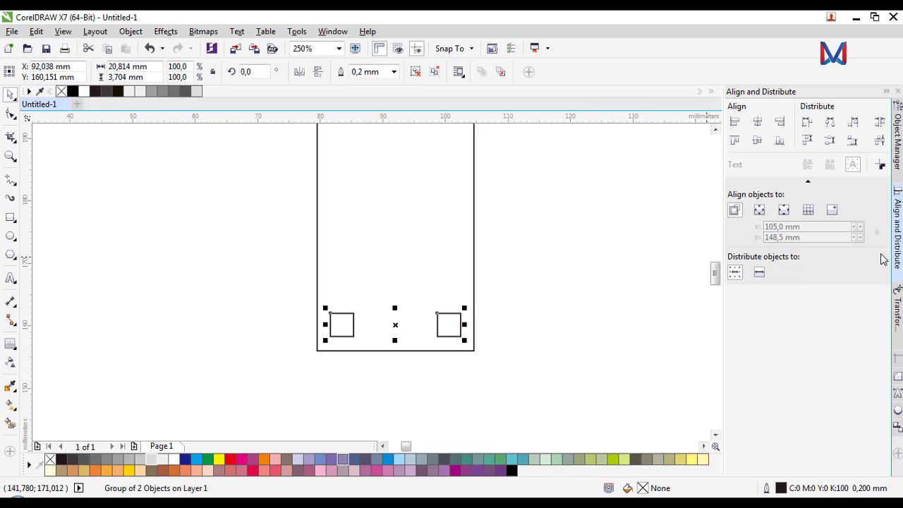
click(898, 314)
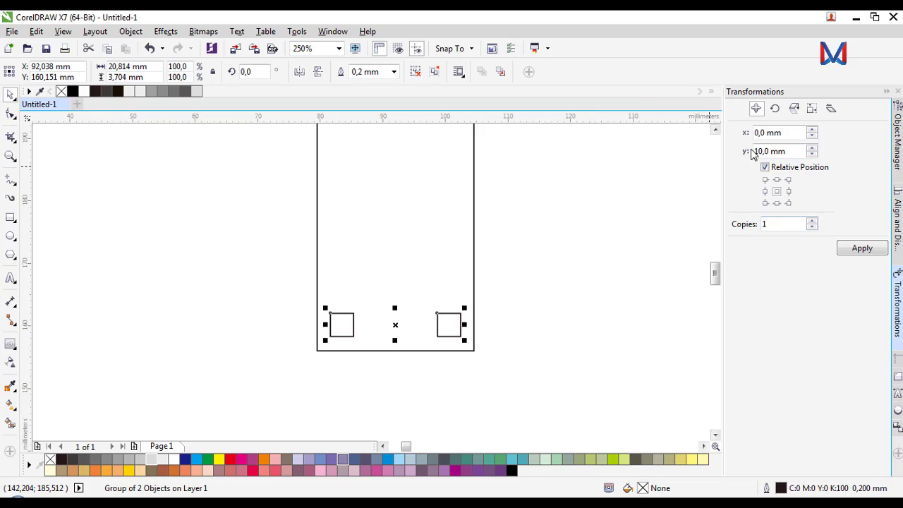
drag(760, 150, 757, 151)
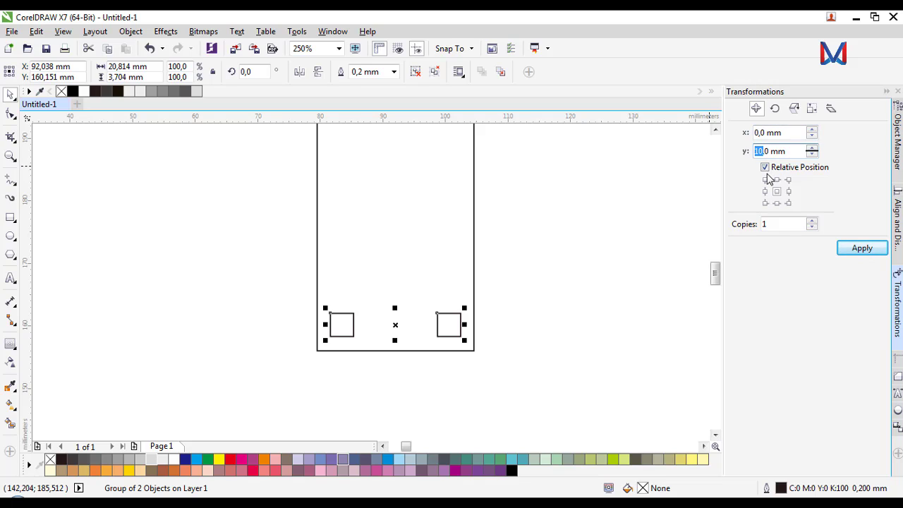
text(7)
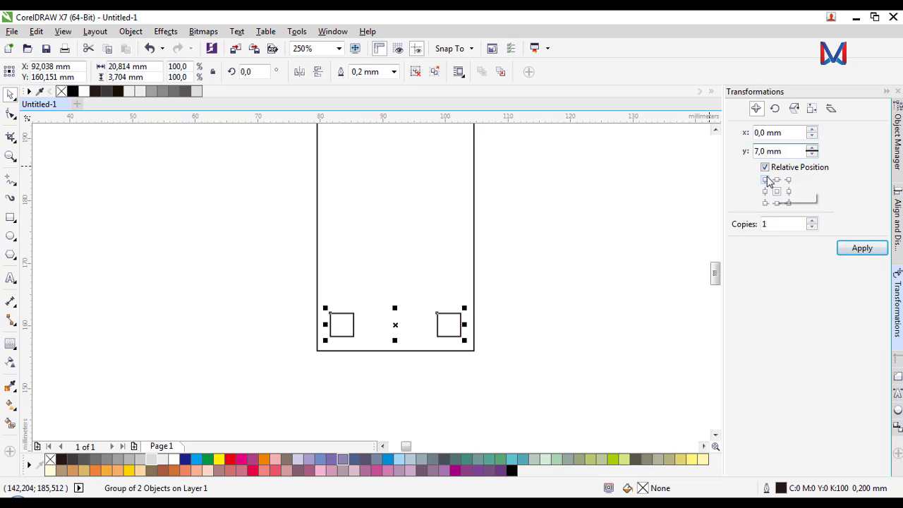
click(812, 221)
click(813, 220)
click(812, 220)
click(812, 221)
click(863, 249)
scroll(416, 268, down, 2)
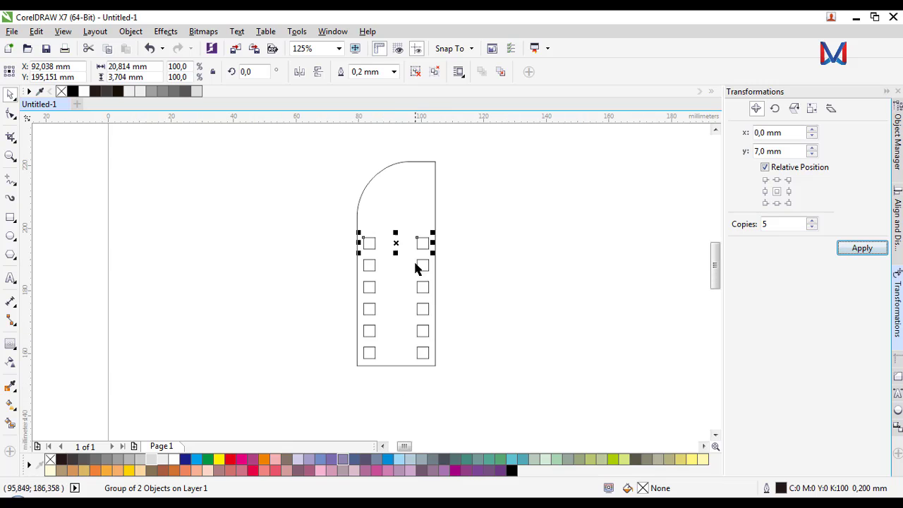
Add 3 more copies above the topmost pair of squares with the same 7 mm vertical offset.
click(813, 227)
click(861, 250)
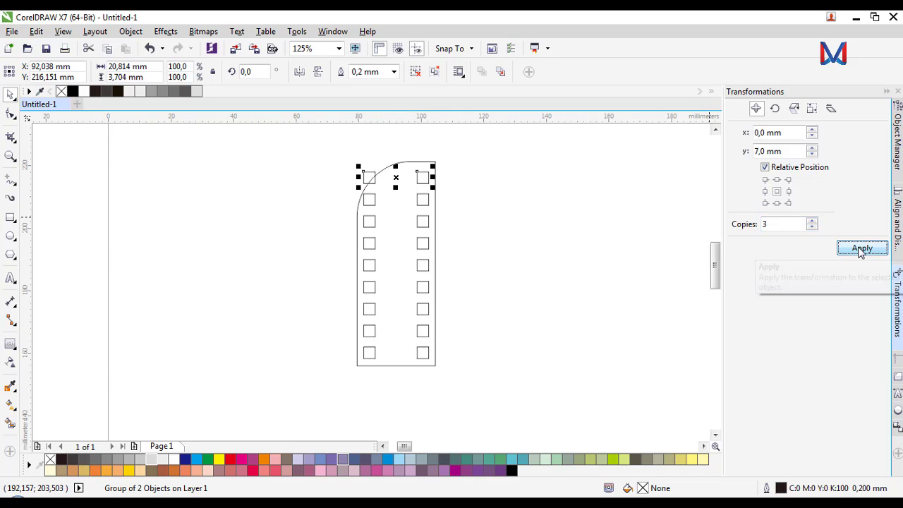
click(339, 185)
scroll(339, 184, up, 2)
scroll(481, 148, up, 2)
scroll(304, 236, down, 2)
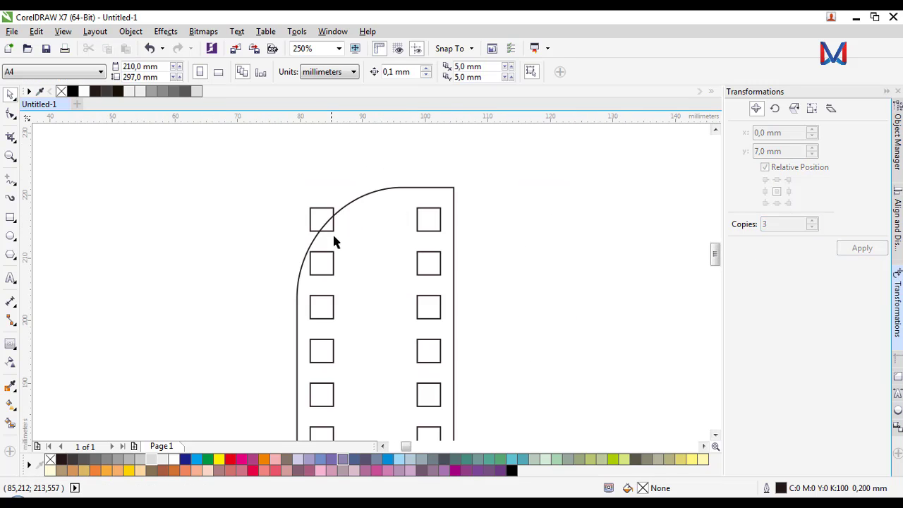
scroll(313, 228, down, 2)
scroll(316, 223, up, 2)
scroll(316, 220, down, 2)
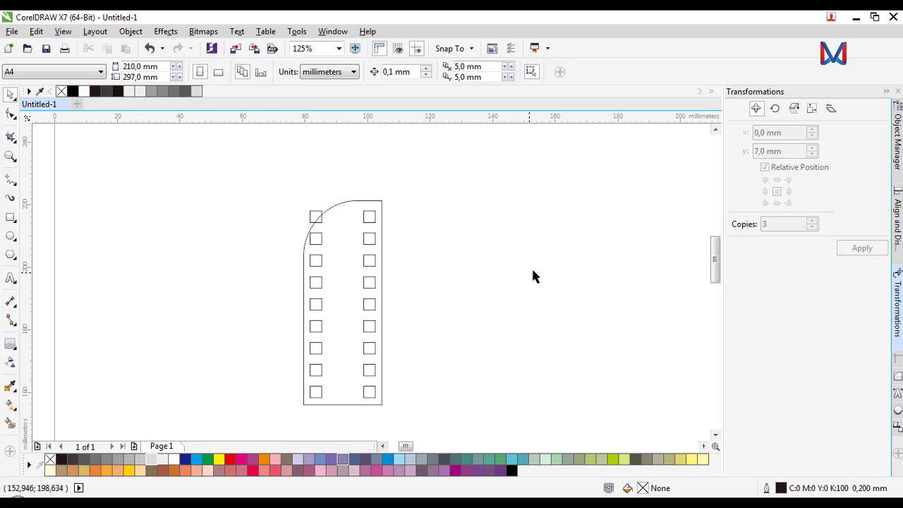
click(886, 91)
Ungroup the topmost pair of squares and deselect them.
scroll(378, 284, down, 2)
scroll(379, 284, up, 4)
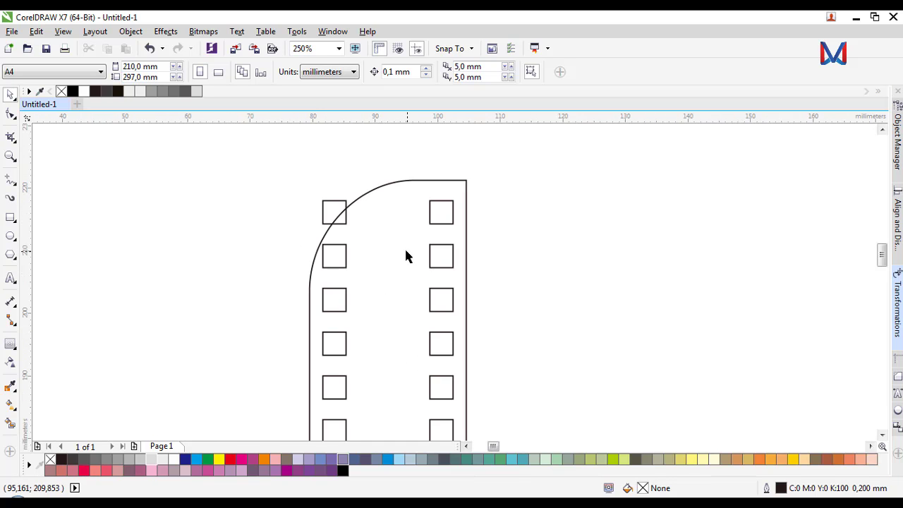
scroll(405, 256, down, 2)
scroll(325, 249, up, 2)
click(310, 240)
scroll(310, 240, down, 1)
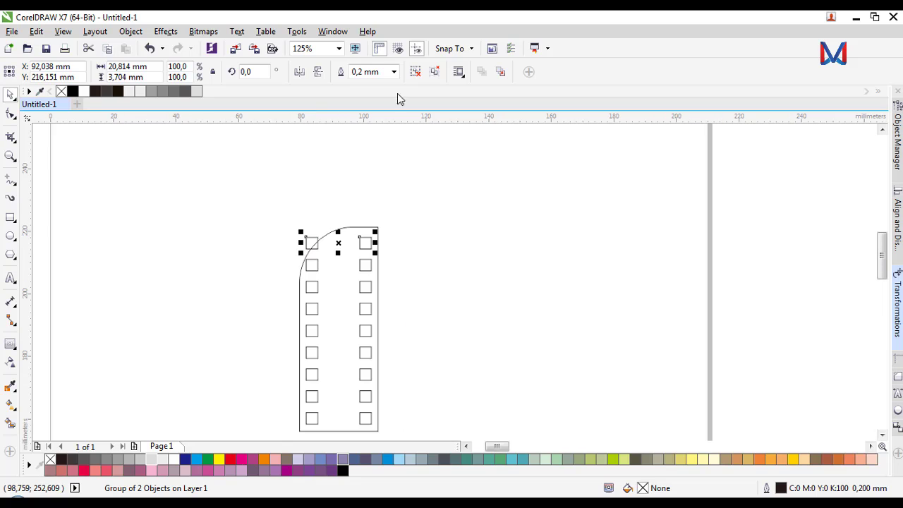
click(416, 71)
click(434, 157)
Intersect the top-left square with the tall shape and delete the original square, keeping only the part inside the curved edge.
scroll(312, 242, up, 1)
click(313, 242)
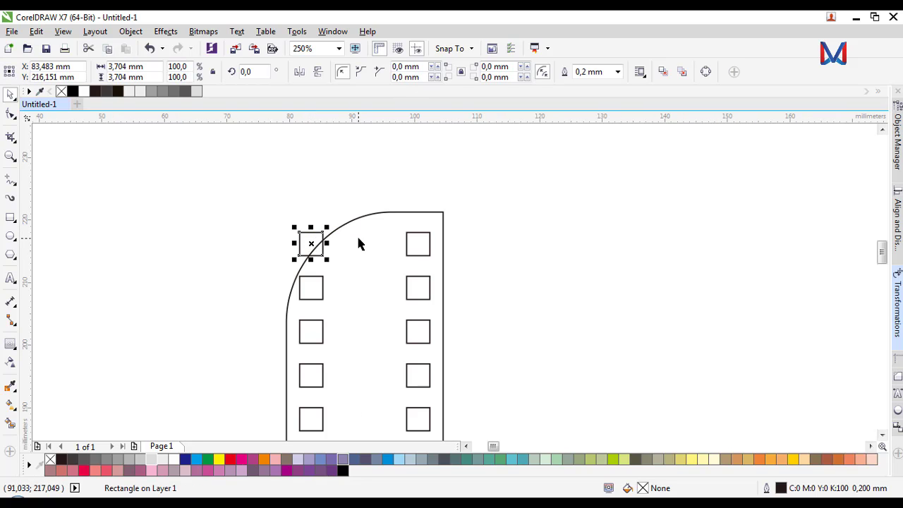
shift+click(357, 238)
click(405, 73)
click(305, 237)
click(326, 234)
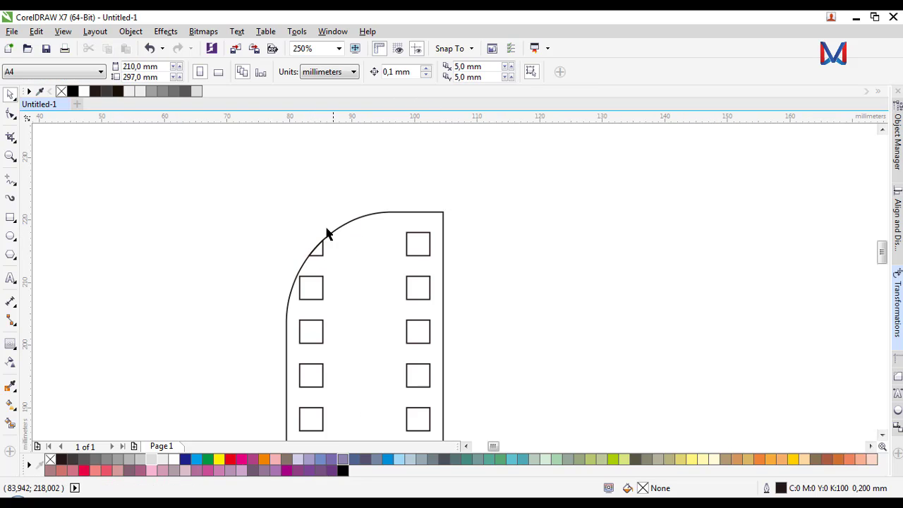
Fill the tall shape with a very dark brown and deselect it.
scroll(506, 270, down, 3)
scroll(492, 292, up, 2)
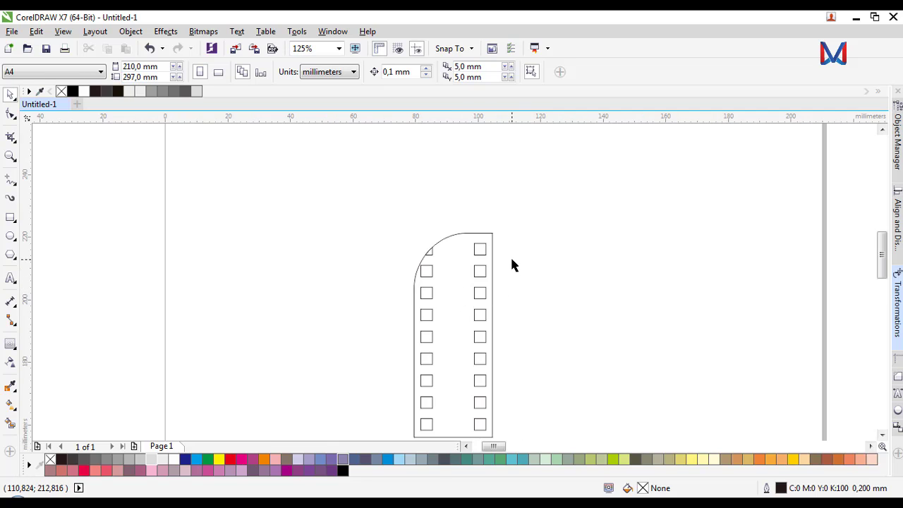
scroll(512, 265, up, 2)
scroll(443, 258, down, 2)
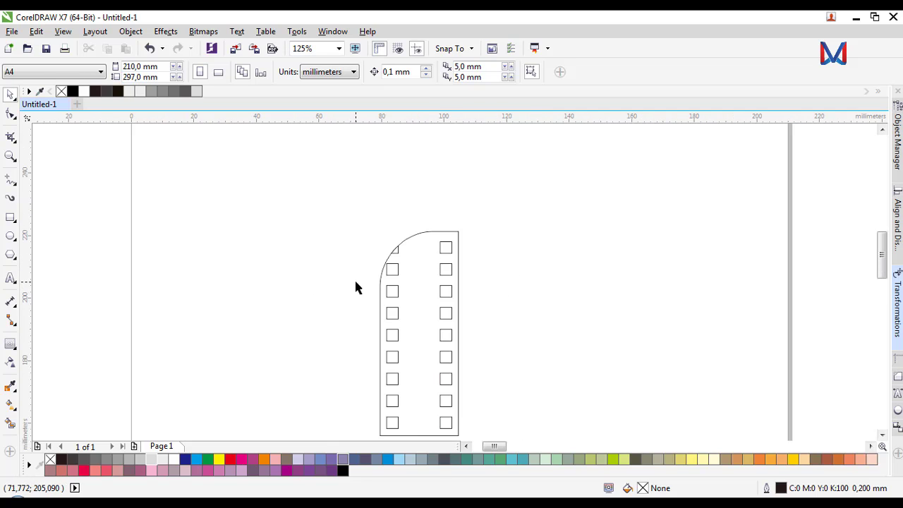
scroll(360, 293, down, 2)
scroll(378, 321, up, 2)
click(392, 368)
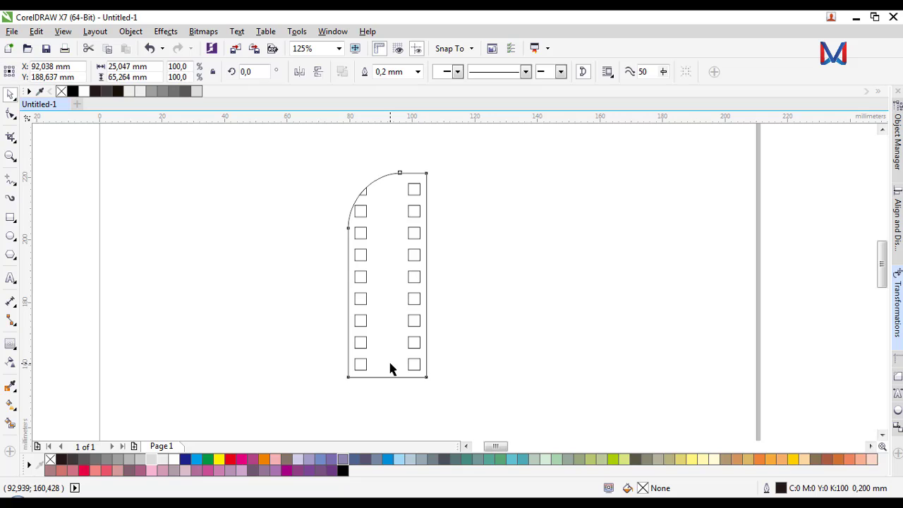
click(118, 94)
click(166, 203)
Fill all the small squares white and remove the outlines from the squares and the tall dark shape.
drag(485, 374, 257, 184)
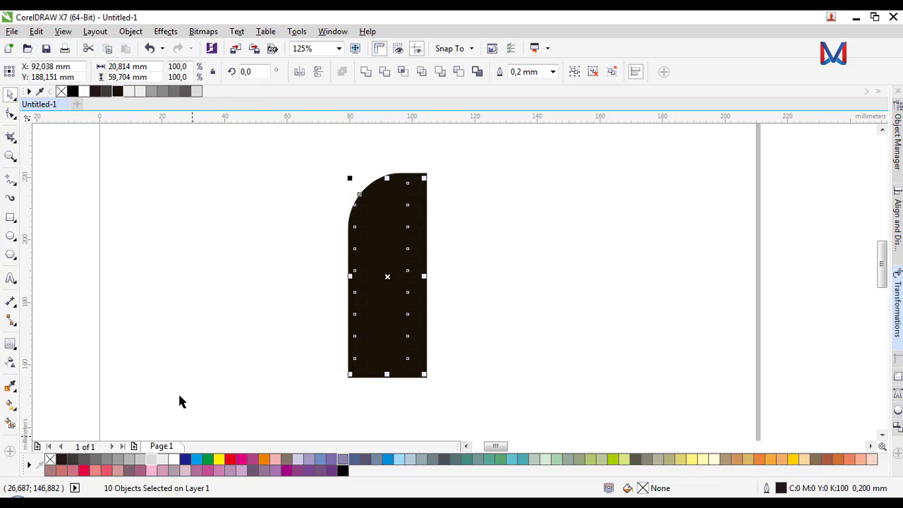
click(174, 460)
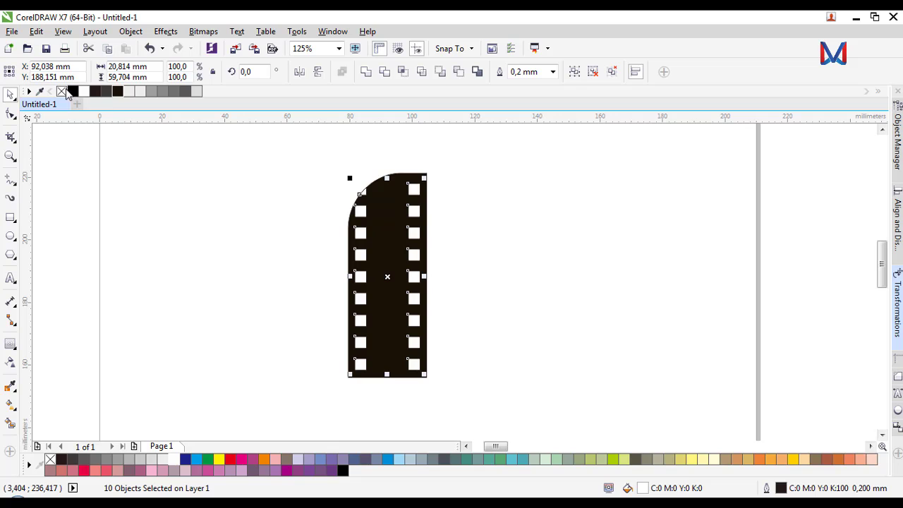
drag(480, 414, 229, 155)
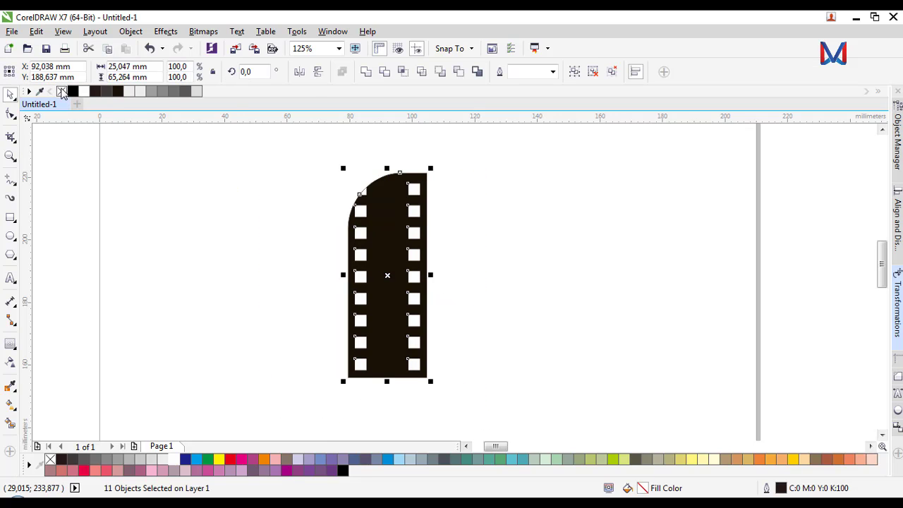
right_click(62, 93)
key(Escape)
Group the tall dark shape with all its white squares into one film strip.
scroll(342, 240, down, 2)
scroll(368, 227, up, 2)
scroll(336, 229, down, 1)
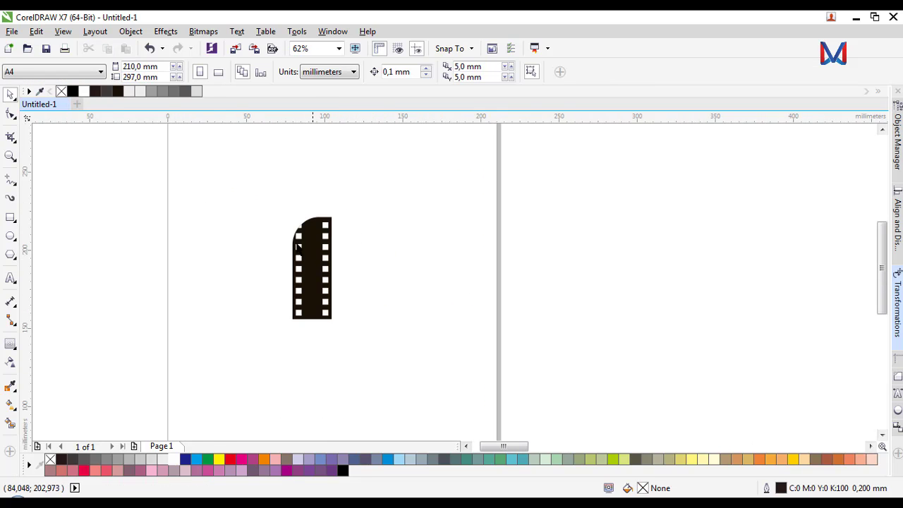
drag(373, 326, 228, 154)
key(ctrl+g)
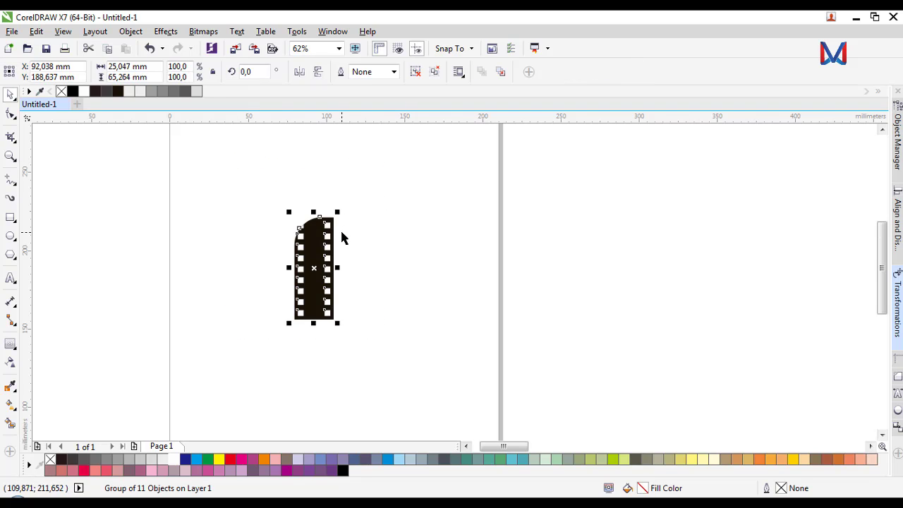
scroll(341, 238, up, 1)
scroll(341, 238, down, 1)
scroll(310, 244, up, 1)
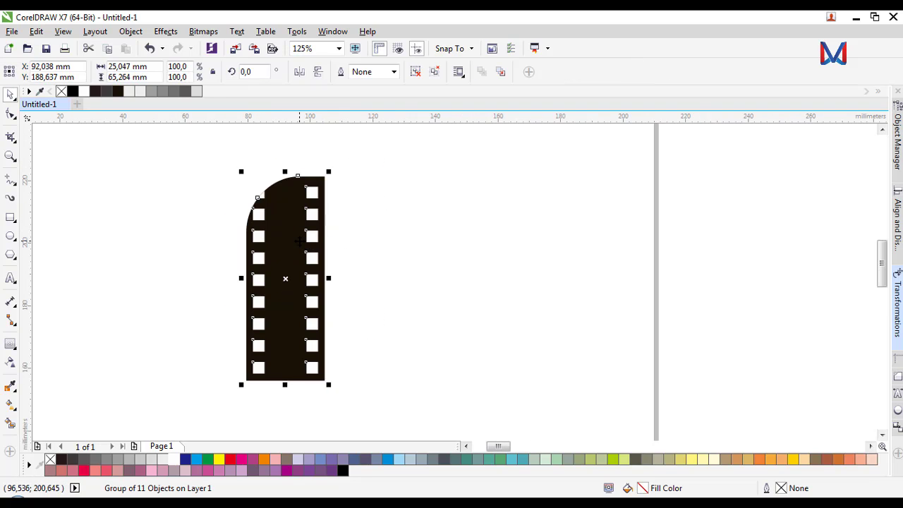
drag(299, 241, 521, 260)
key(ctrl+z)
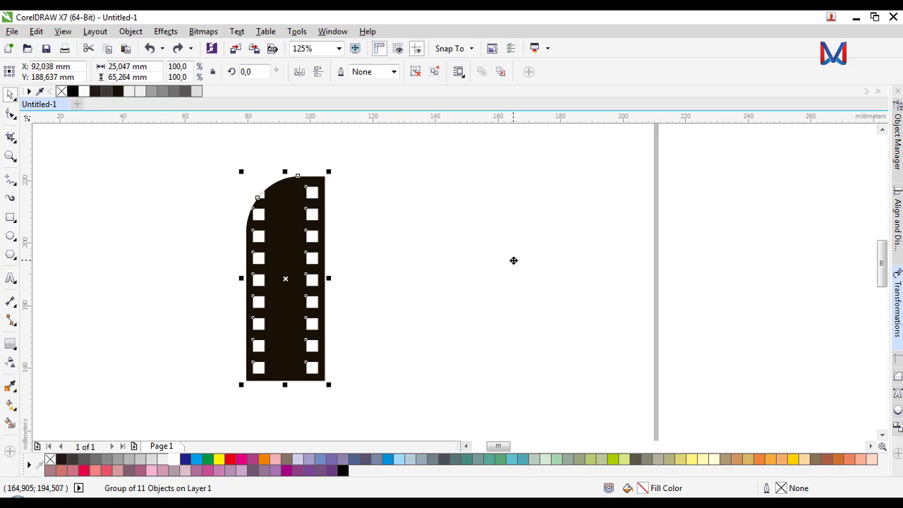
drag(292, 274, 405, 277)
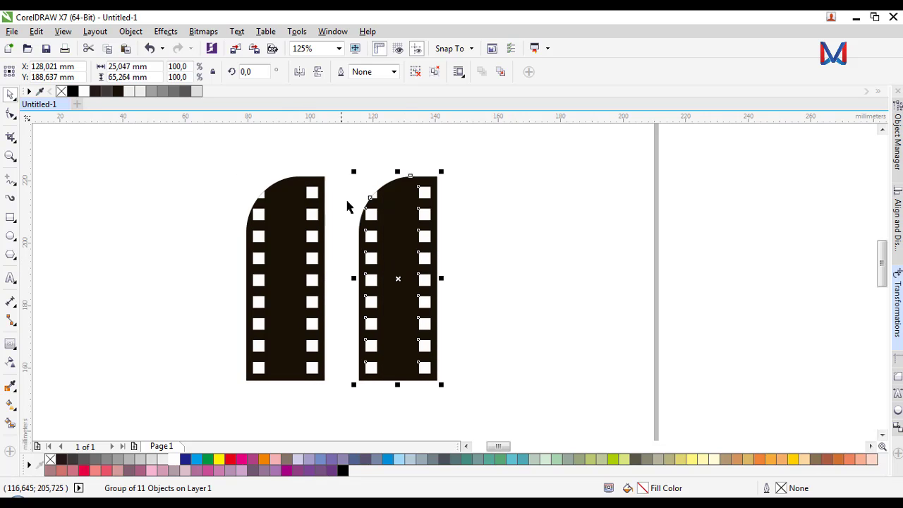
click(300, 75)
key(Delete)
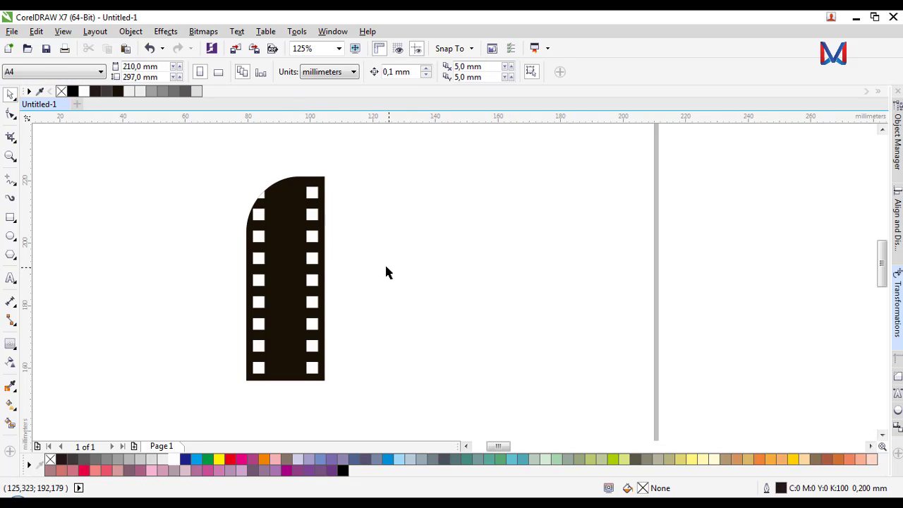
Try rotating the film strip group by -25 degrees.
click(273, 220)
double_click(246, 72)
text(-2)
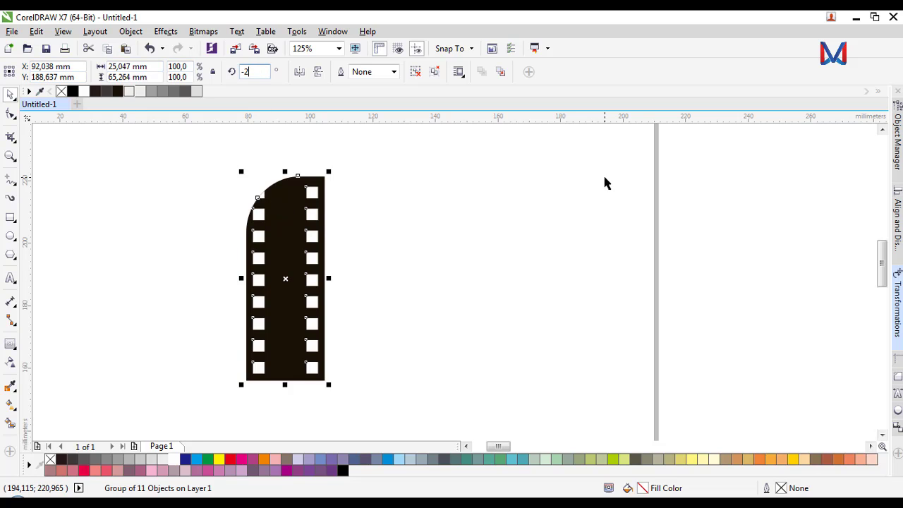
text(5)
key(Return)
click(199, 296)
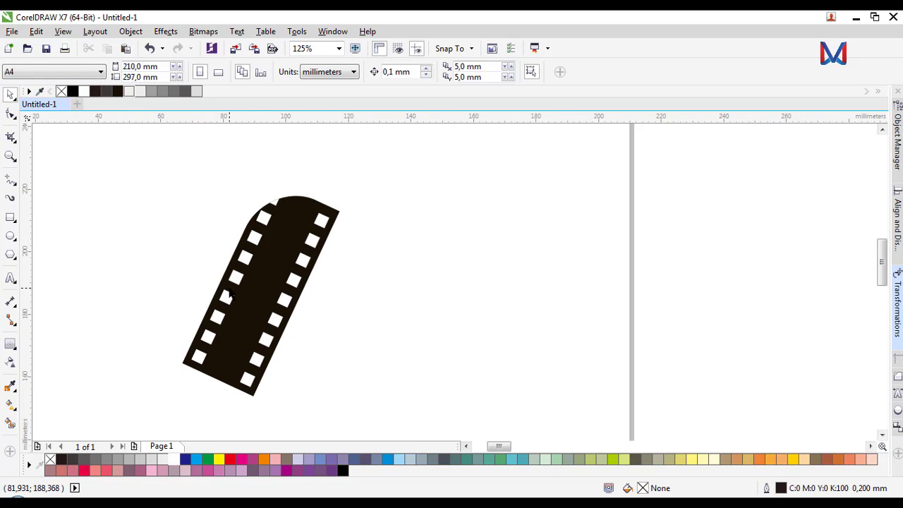
click(269, 265)
key(ctrl+z)
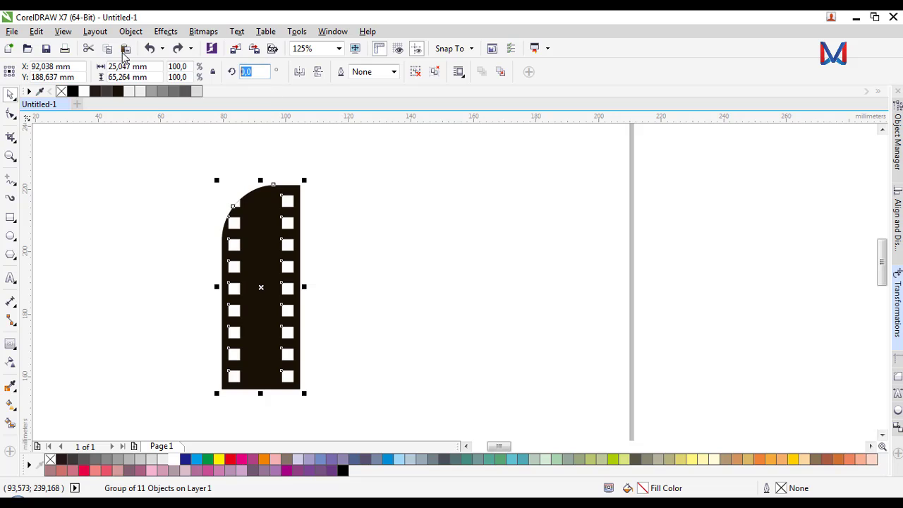
Rotate the film strip group 20 degrees clockwise.
text(20)
key(Return)
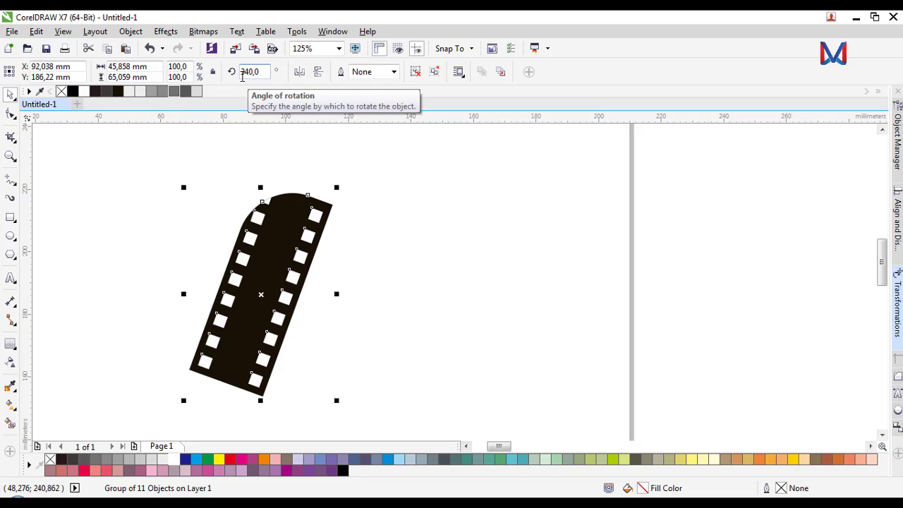
click(343, 258)
scroll(283, 279, down, 2)
scroll(258, 290, up, 1)
scroll(258, 289, up, 1)
Create a horizontally mirrored copy of the film strip and place it well to the right, level with the original.
click(256, 259)
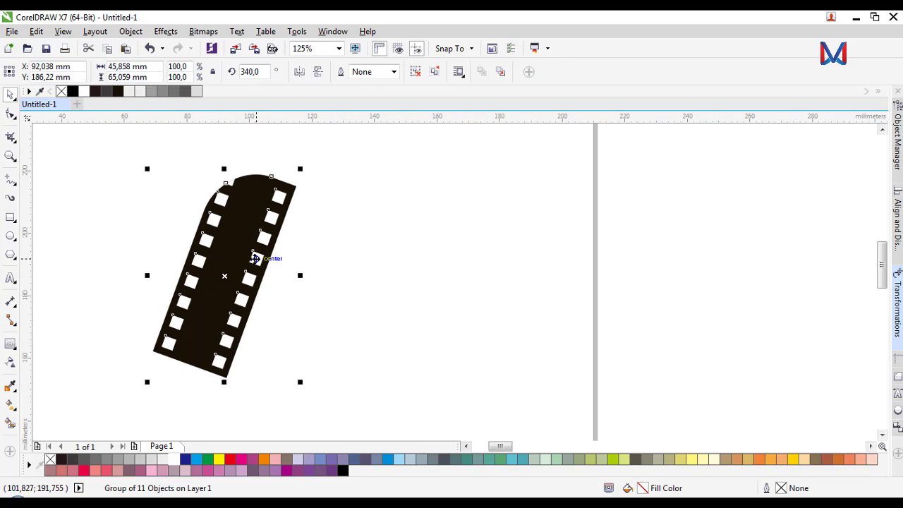
click(299, 71)
drag(226, 261, 457, 270)
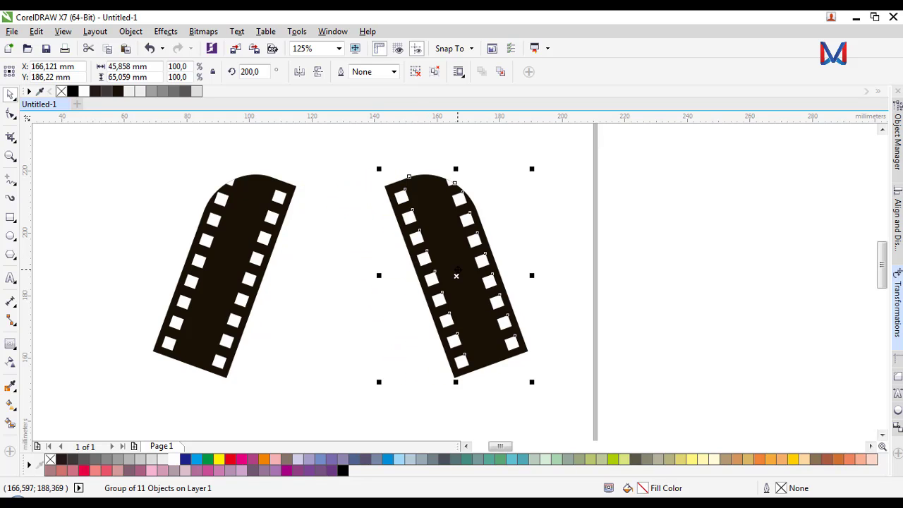
click(365, 191)
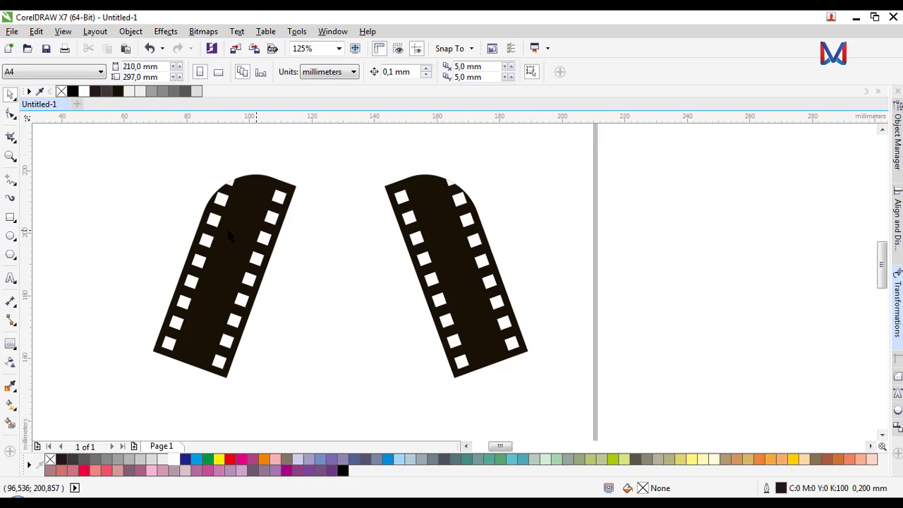
click(401, 228)
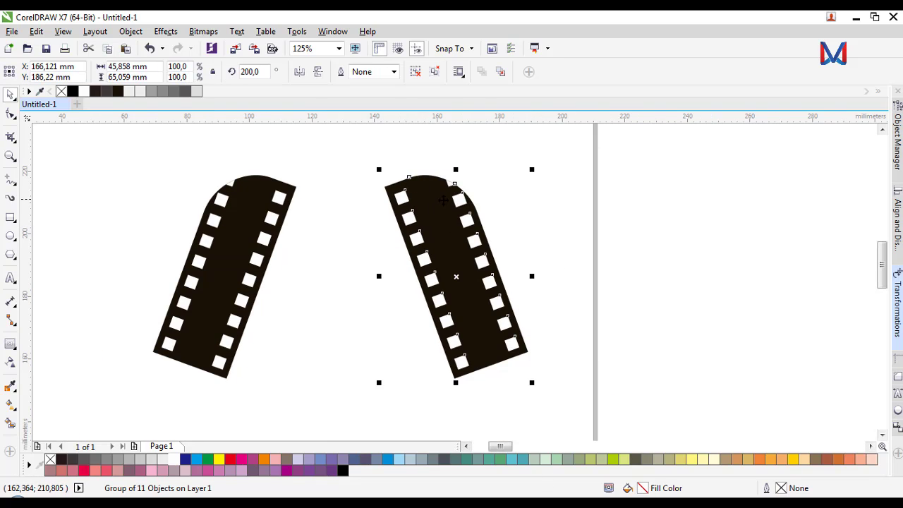
drag(442, 229, 484, 229)
click(353, 233)
Create a vertically mirrored copy of the left film strip and move it about 18 mm to the right.
click(251, 237)
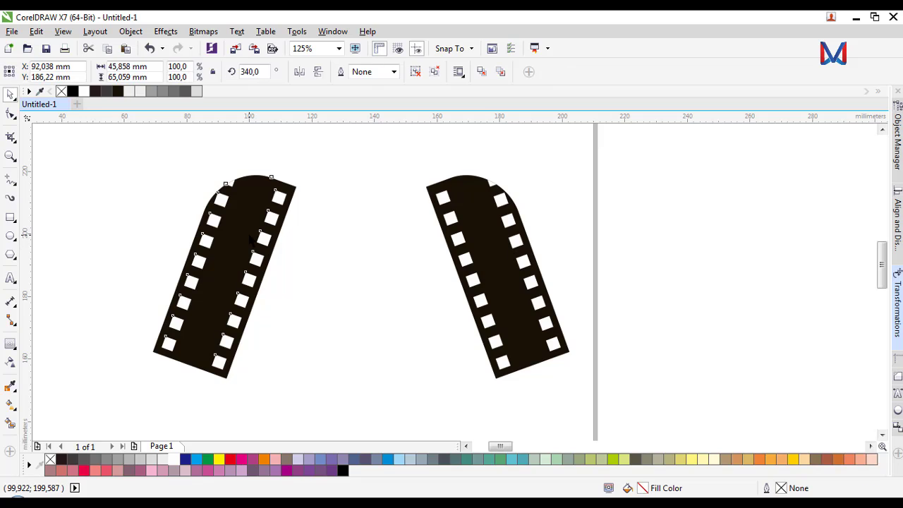
click(317, 73)
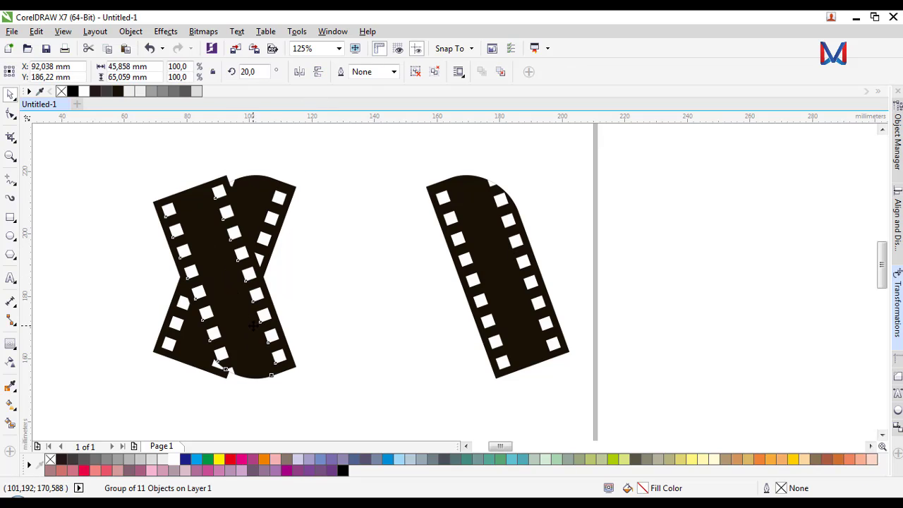
drag(253, 325, 310, 325)
Rotate the vertically mirrored strip to 25 degrees and shift it about 4 mm right and 1 mm down against the left strip's top.
scroll(285, 238, up, 2)
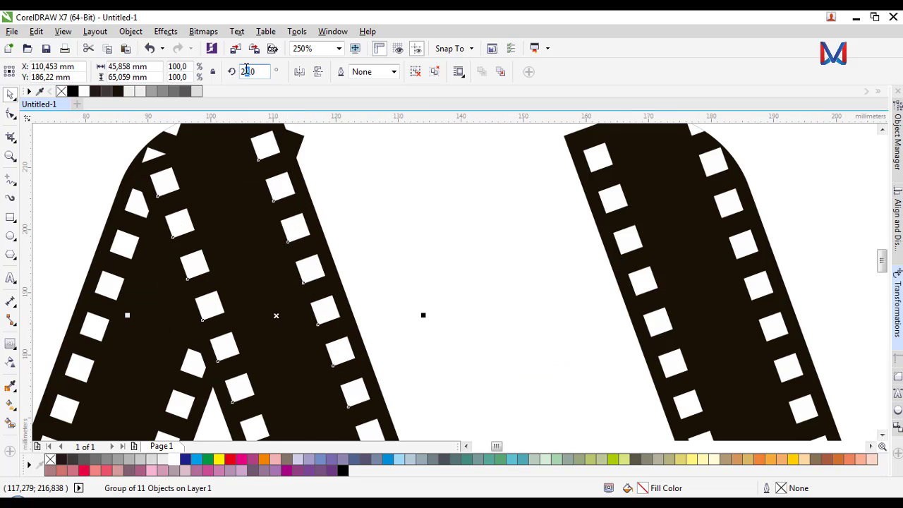
text(5)
key(Return)
scroll(325, 194, down, 1)
scroll(320, 212, up, 1)
scroll(317, 214, down, 1)
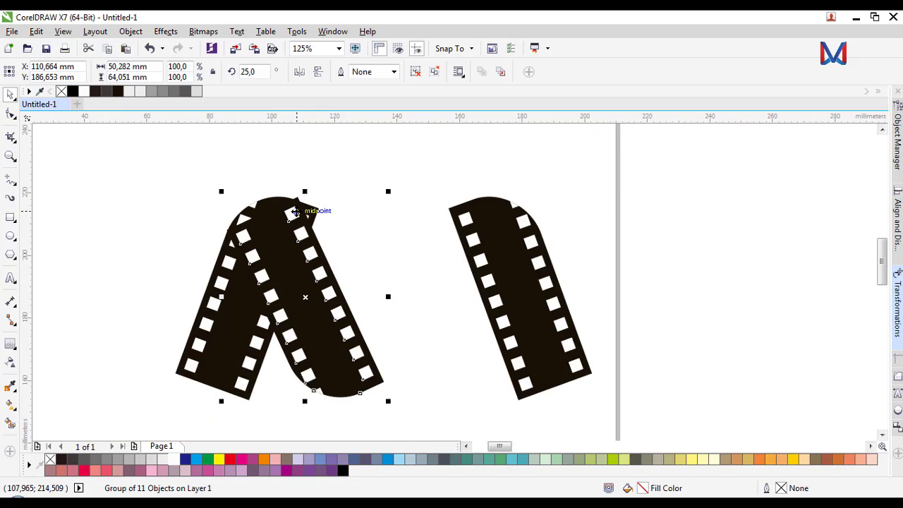
scroll(295, 211, up, 1)
drag(295, 212, 318, 208)
scroll(348, 319, down, 2)
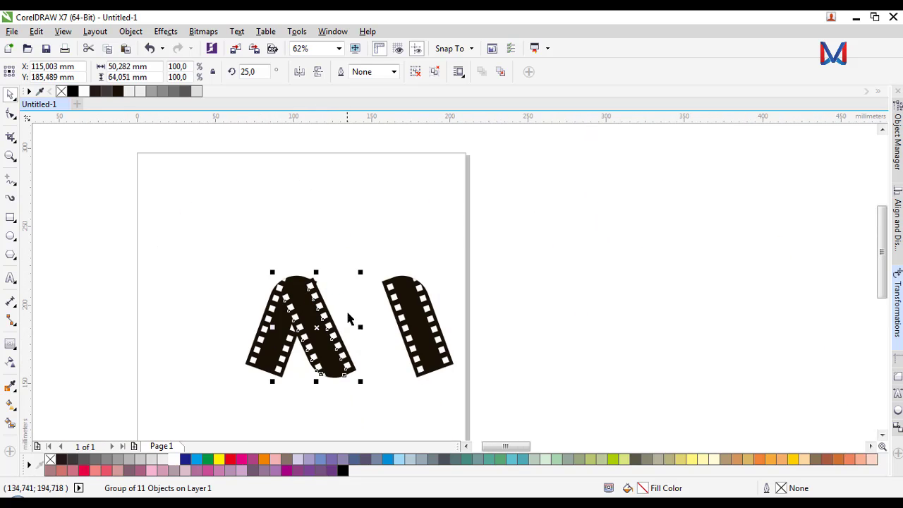
Place a horizontal guideline at about Y 153.4 mm, along the rounded bottom of the second strip.
scroll(324, 357, up, 1)
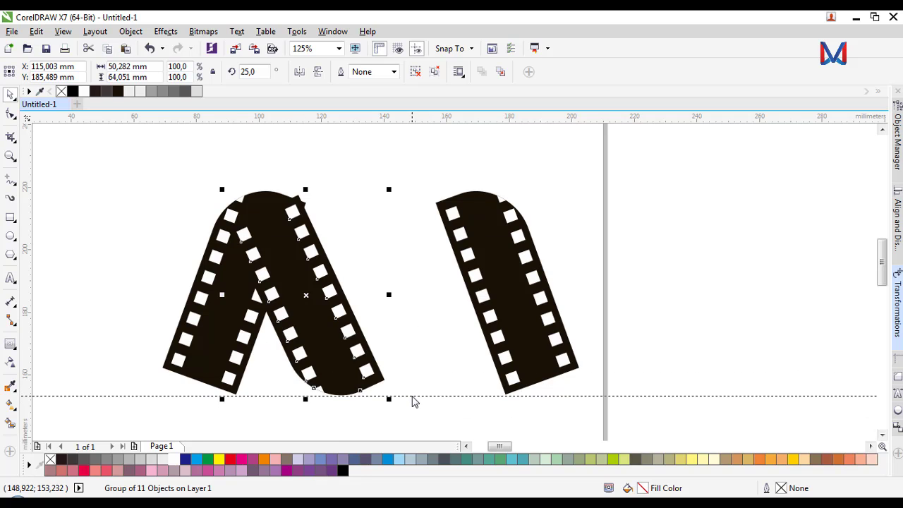
click(312, 396)
scroll(313, 397, up, 1)
scroll(313, 397, up, 1)
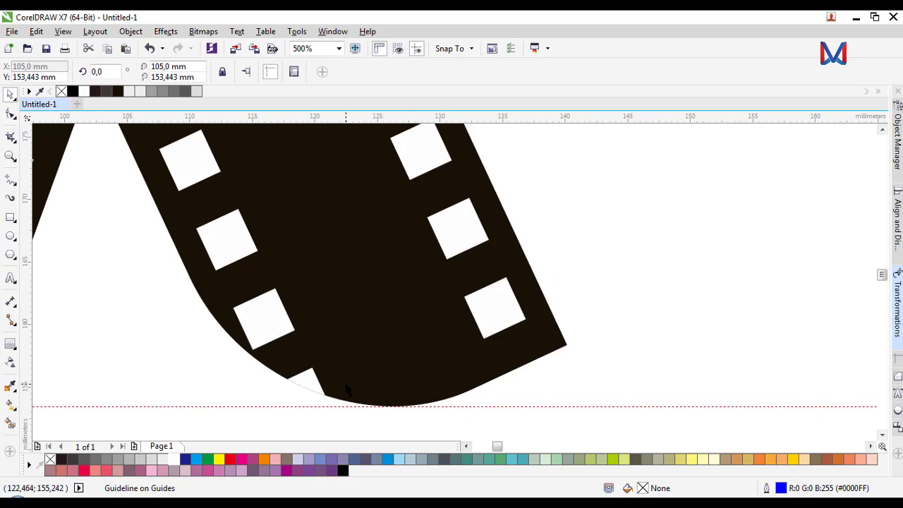
scroll(340, 329, down, 2)
scroll(335, 325, down, 1)
Send the second film strip behind the left one and deselect it.
click(335, 326)
scroll(336, 325, up, 1)
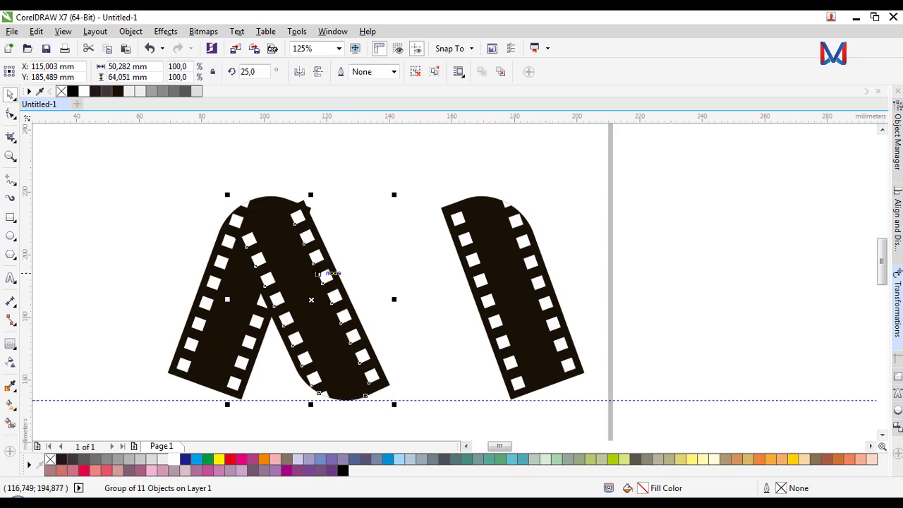
key(shift+Page_Down)
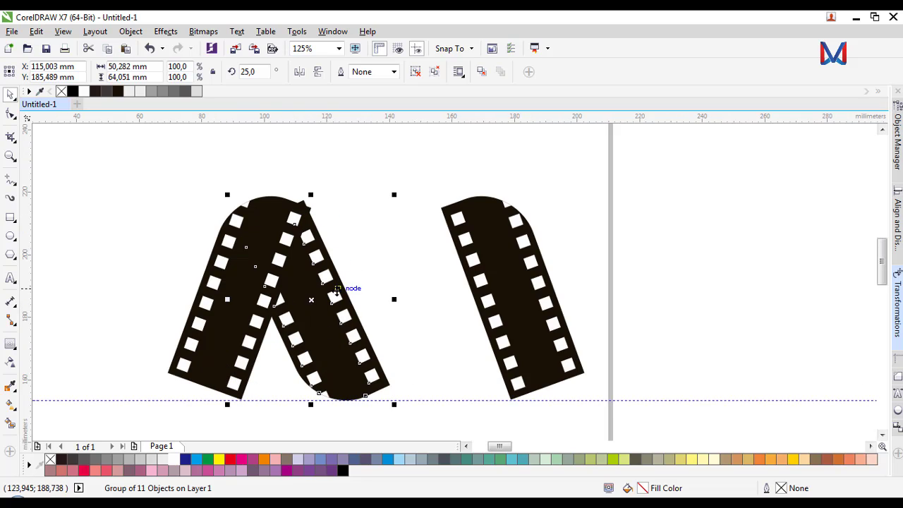
key(Escape)
scroll(315, 207, up, 1)
scroll(274, 207, down, 1)
Move the far-right strip aside, then place a horizontally mirrored copy of the second strip about 24 mm to its right.
click(302, 336)
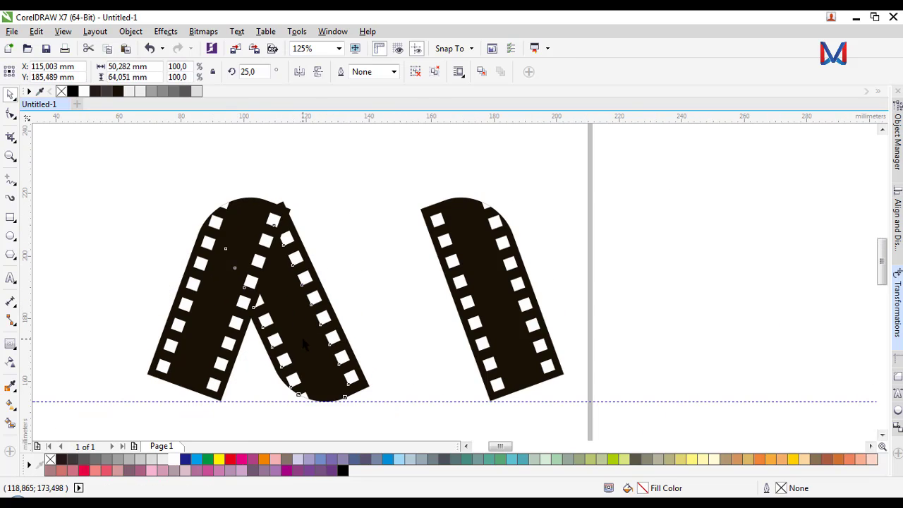
drag(512, 339, 639, 350)
click(311, 364)
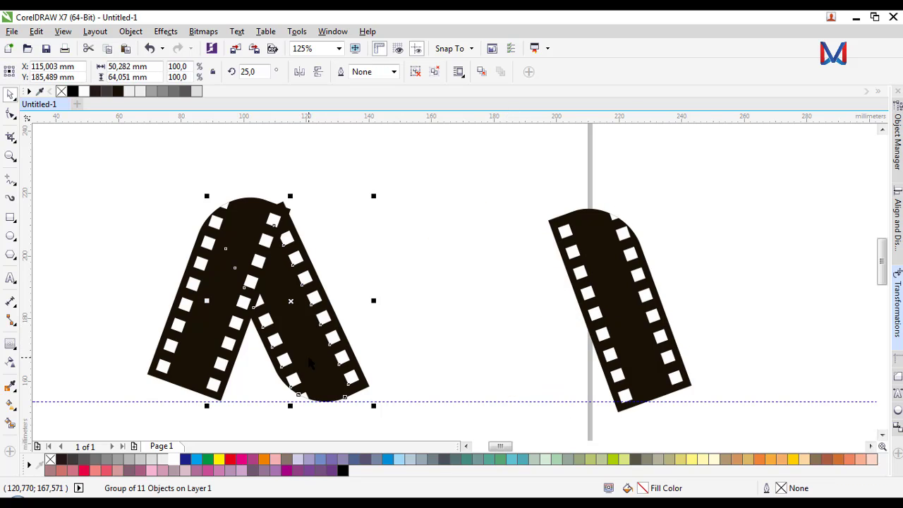
click(300, 71)
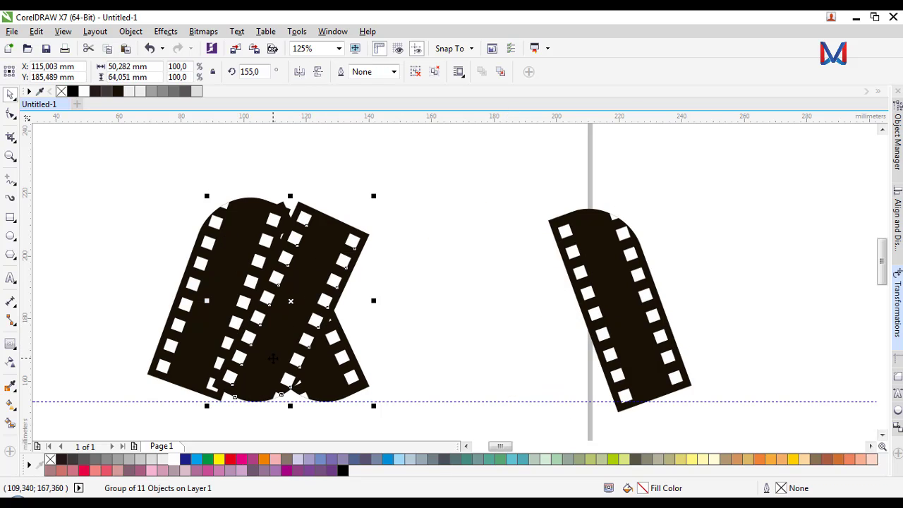
drag(273, 359, 348, 358)
scroll(310, 401, up, 2)
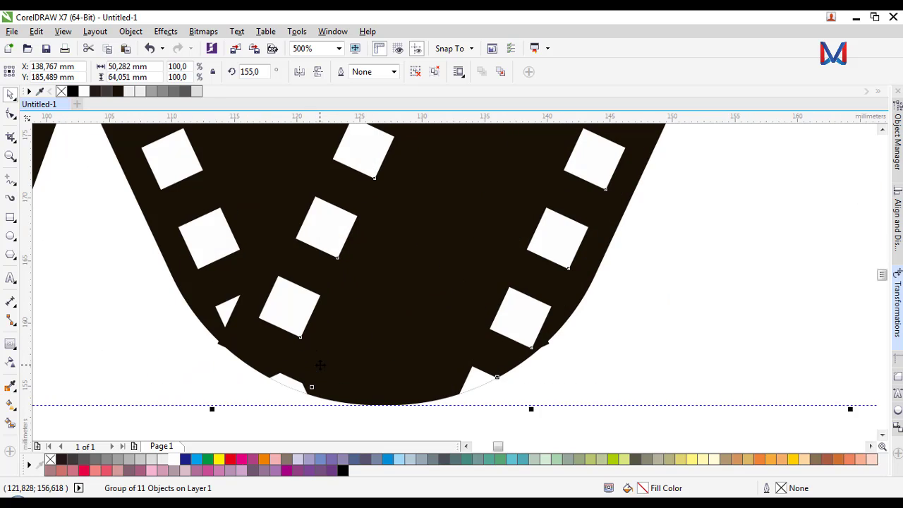
Send the third film strip behind the second one and deselect it.
key(shift+Page_Down)
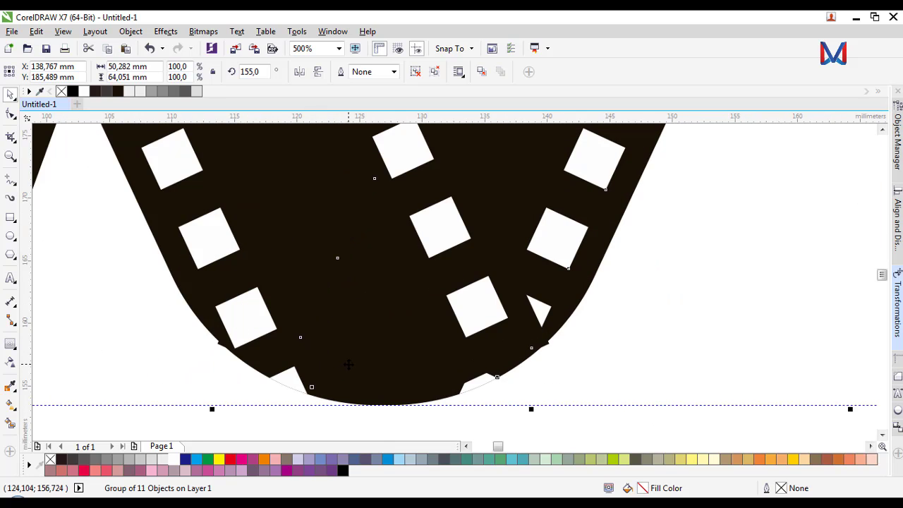
scroll(349, 364, down, 1)
key(Escape)
scroll(400, 346, down, 2)
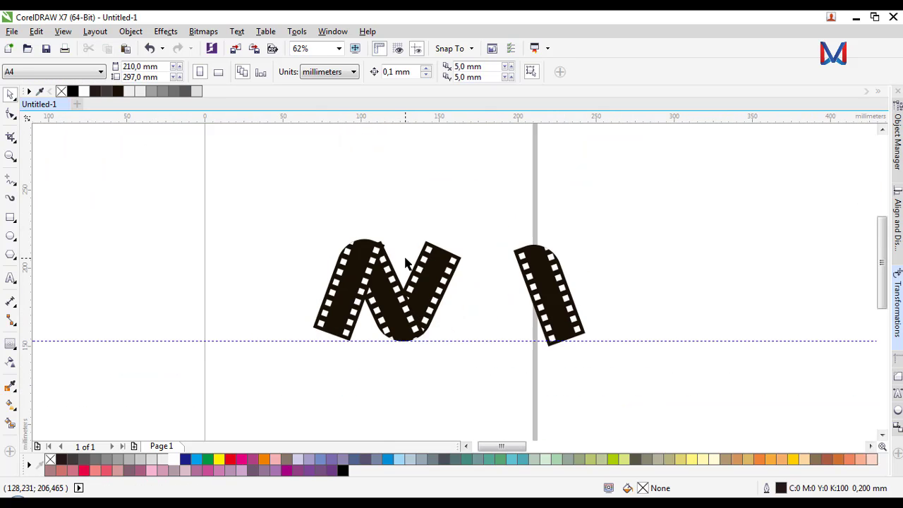
Place a horizontal guideline at about Y 217.5 mm, along the top corners of the two middle strips.
scroll(405, 264, up, 2)
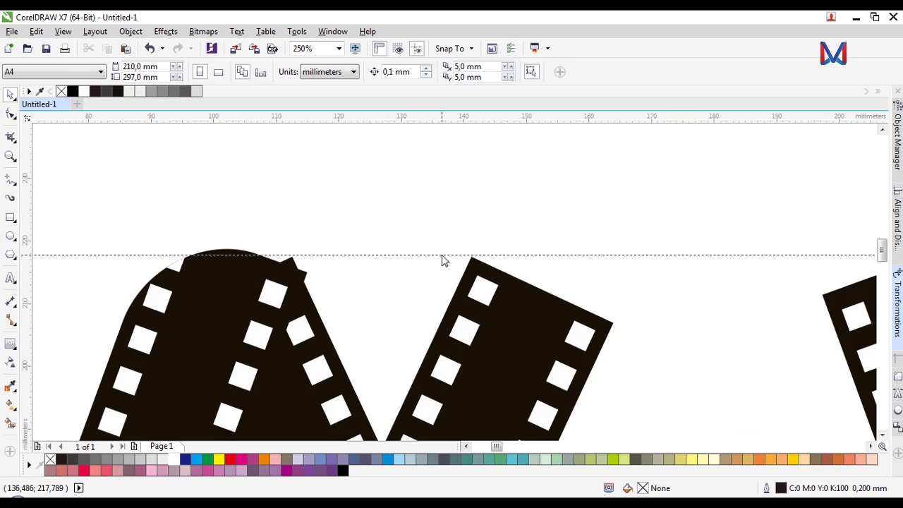
scroll(447, 262, down, 2)
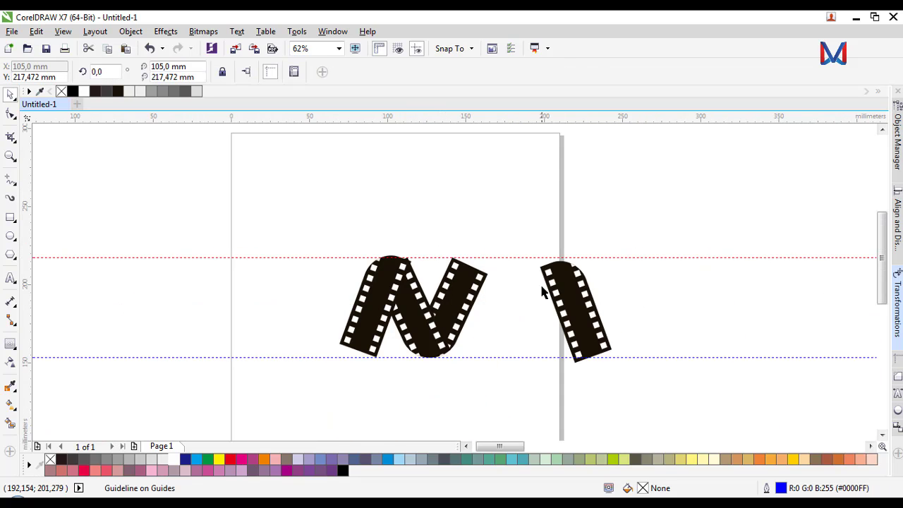
Move the far-right film strip against the top of the third strip to form the last leg of the M.
click(578, 310)
scroll(579, 310, up, 1)
drag(583, 325, 414, 299)
Align the two outer film strips vertically with each other using Align and Distribute, and deselect them.
shift+click(217, 224)
click(898, 225)
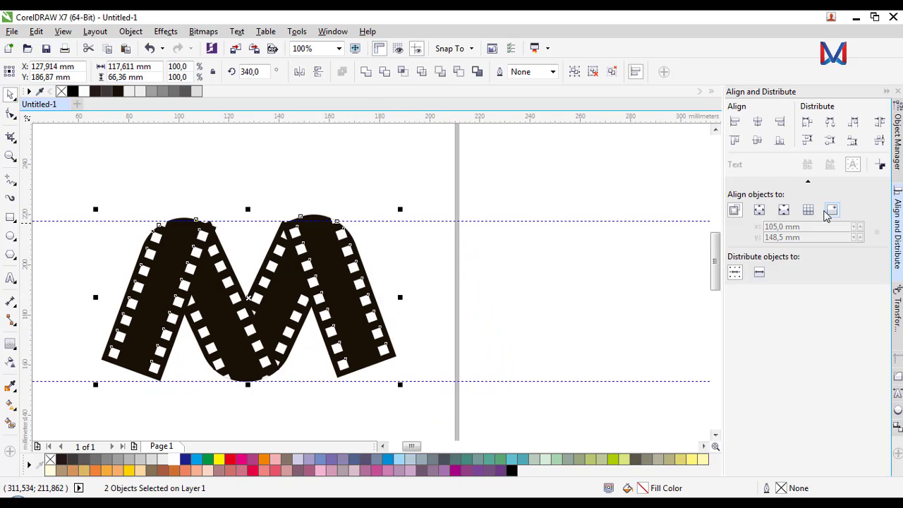
click(591, 283)
Move the far-right film strip left and down over the third strip, to about X 160.9 mm, Y 185 mm.
scroll(573, 291, down, 1)
scroll(410, 257, up, 2)
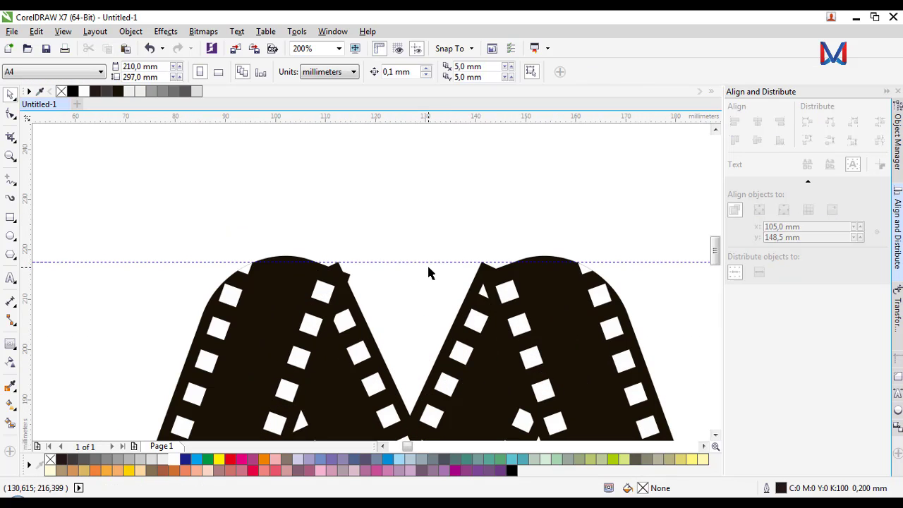
click(499, 300)
scroll(522, 299, down, 1)
scroll(546, 300, up, 1)
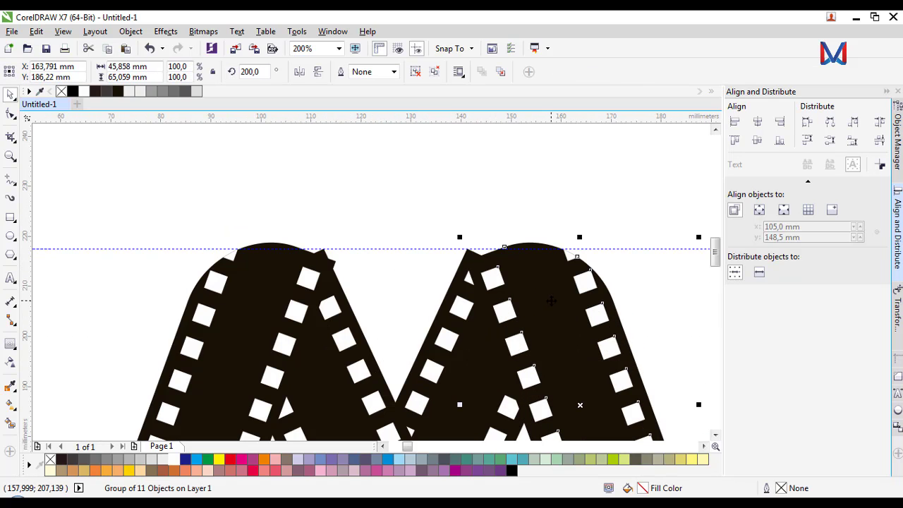
mouse_move(547, 299)
mouse_down()
mouse_move(449, 299)
mouse_move(539, 305)
mouse_up()
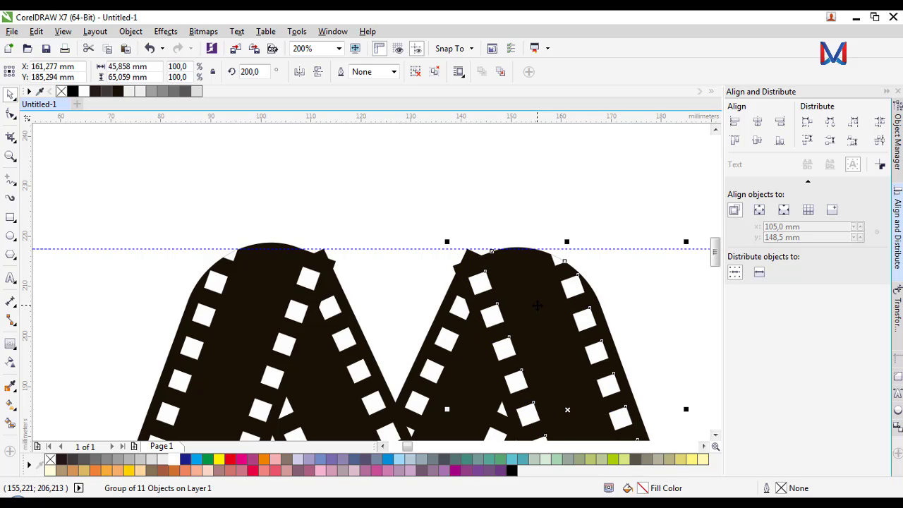
scroll(568, 299, down, 1)
scroll(564, 403, up, 1)
scroll(543, 317, down, 1)
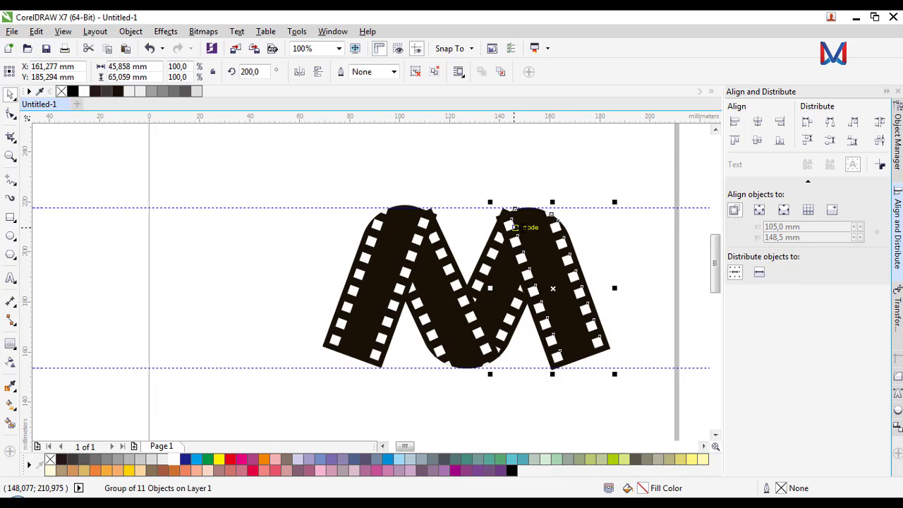
scroll(521, 213, up, 2)
drag(566, 254, 564, 252)
scroll(563, 254, down, 3)
scroll(565, 295, up, 2)
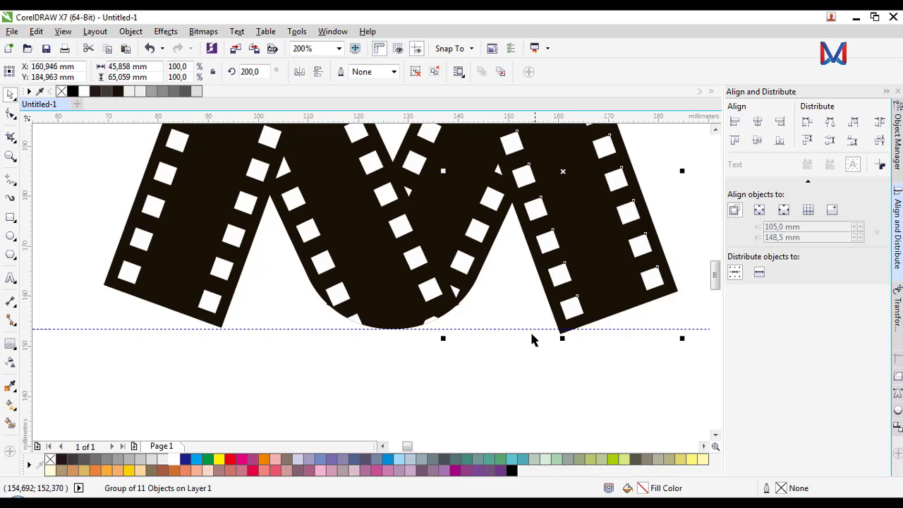
Raise the far-right film strip to about Y 185.6 mm so its bottom corner meets the lower guideline, and deselect it.
scroll(534, 340, down, 1)
scroll(503, 214, up, 1)
scroll(535, 280, down, 1)
scroll(545, 209, up, 2)
drag(569, 284, 571, 279)
scroll(571, 279, down, 2)
scroll(545, 413, up, 1)
scroll(546, 414, down, 2)
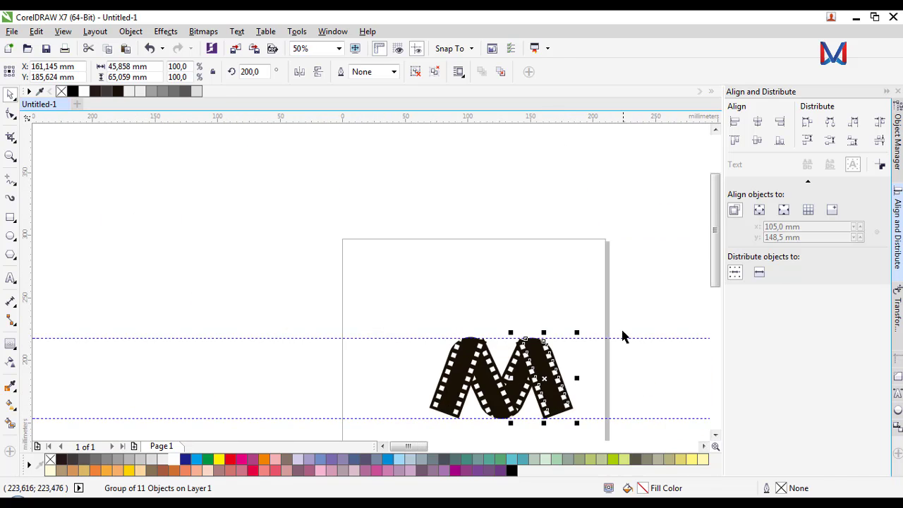
click(623, 330)
Examine how the strip corners overlap at the top peaks and the bottom curve of the M.
scroll(487, 341, up, 1)
scroll(423, 270, down, 2)
scroll(446, 281, up, 3)
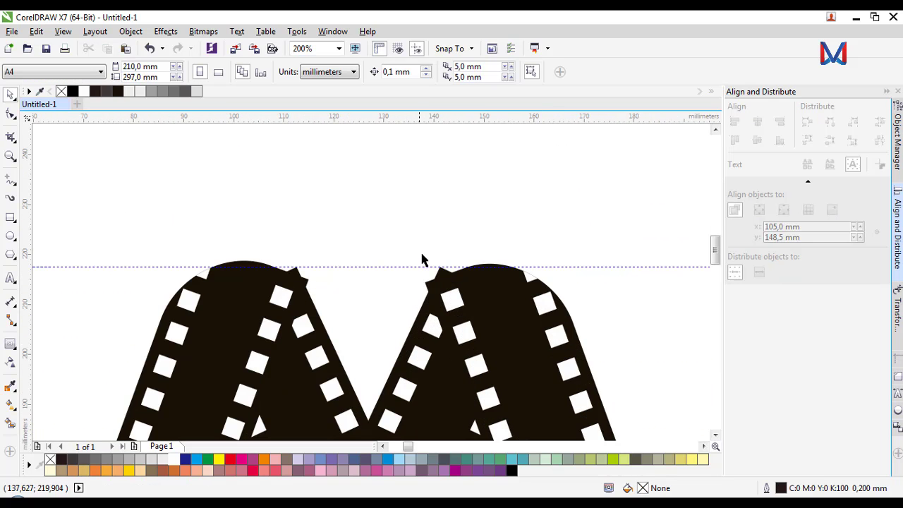
scroll(421, 260, down, 1)
scroll(409, 257, up, 1)
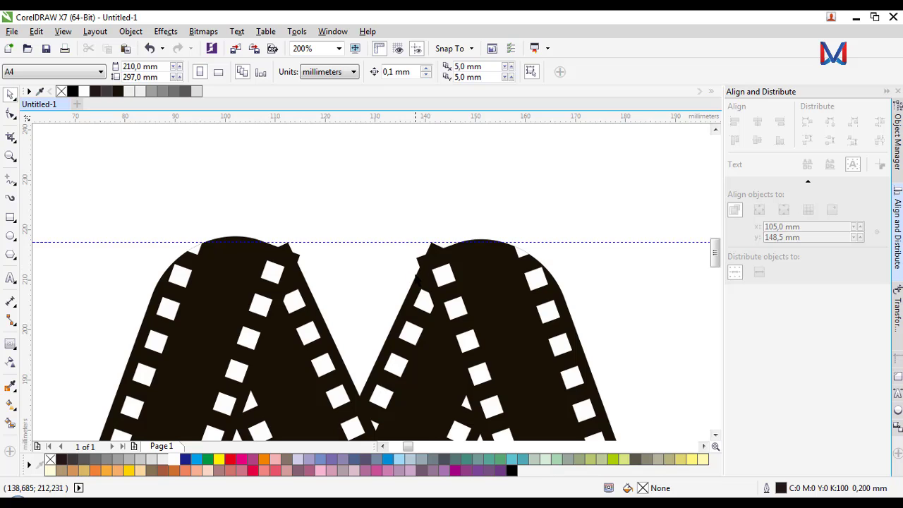
scroll(417, 288, down, 1)
scroll(383, 433, up, 2)
scroll(492, 376, up, 1)
scroll(409, 426, down, 1)
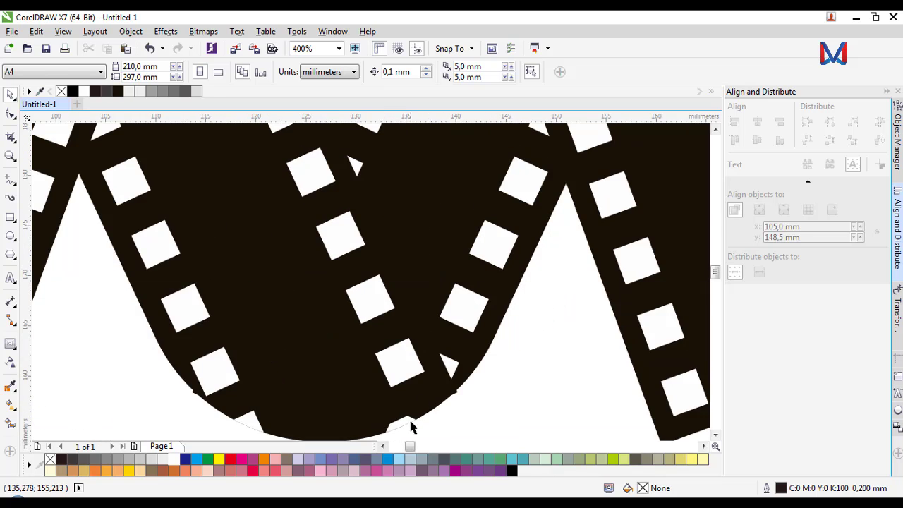
Select the whole M and ungroup all four film strips into individual objects.
scroll(412, 426, up, 1)
click(461, 383)
scroll(461, 384, down, 1)
scroll(495, 326, down, 3)
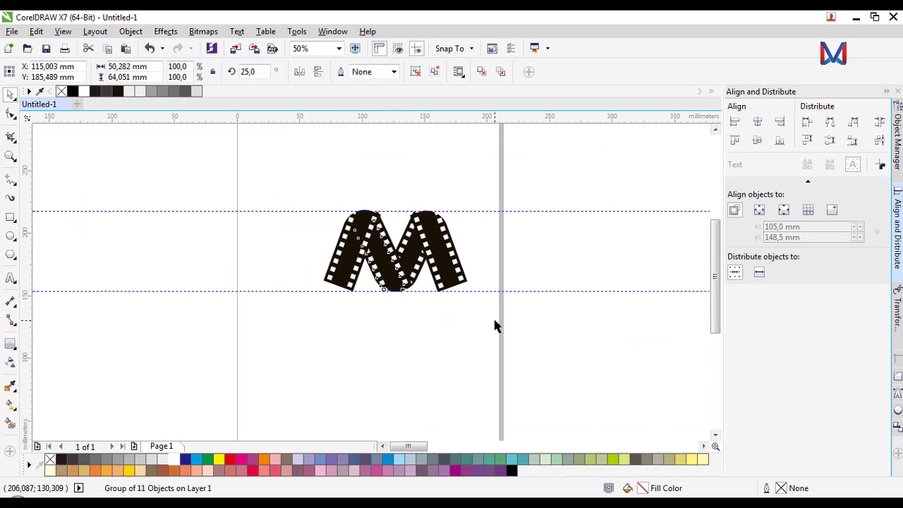
drag(495, 321, 184, 154)
click(611, 72)
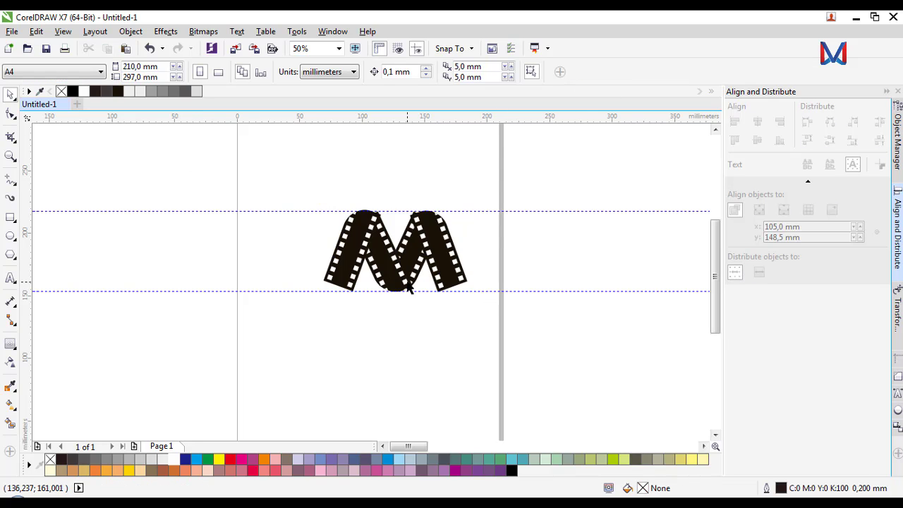
Move the protruding bottom-right corner node of the second strip's base onto the third strip's rounded edge with the Shape tool.
scroll(438, 327, up, 3)
click(434, 307)
key(F10)
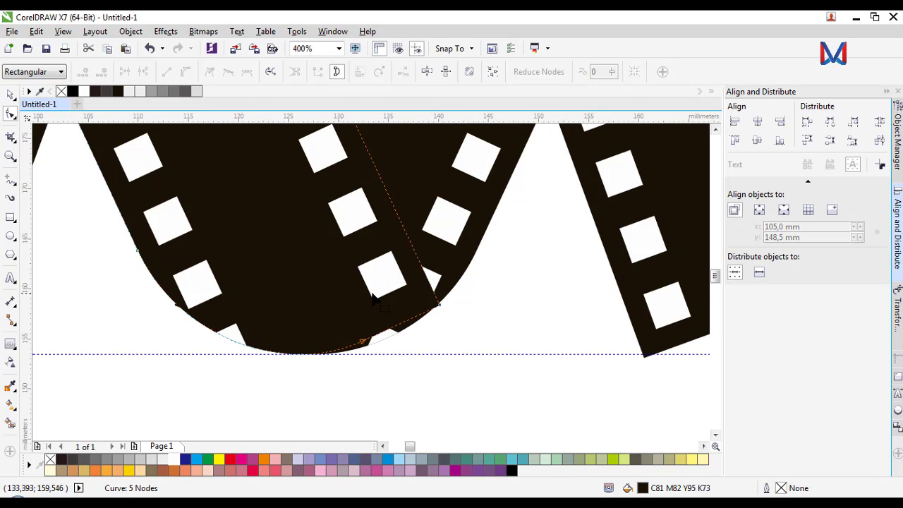
scroll(407, 341, up, 1)
mouse_move(310, 381)
mouse_down()
mouse_move(317, 373)
mouse_move(327, 386)
mouse_move(319, 379)
mouse_up()
key(ctrl+z)
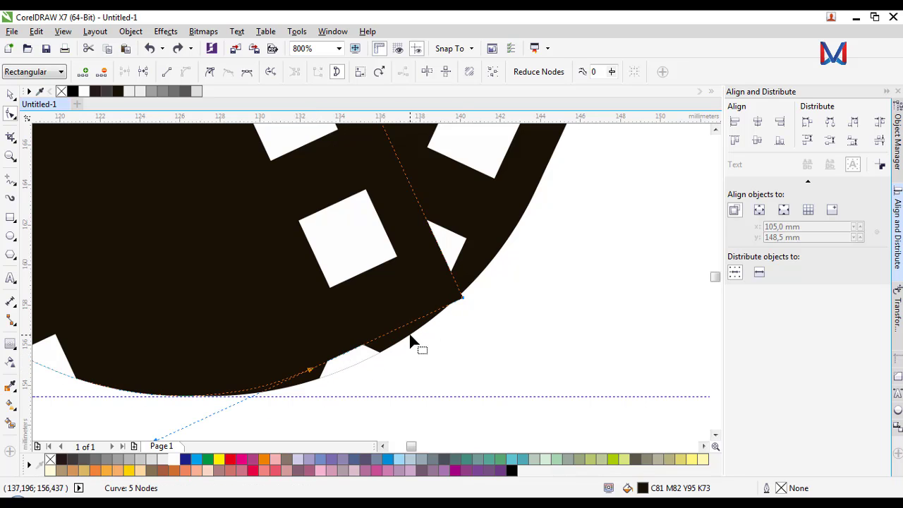
drag(462, 298, 461, 295)
scroll(462, 301, up, 3)
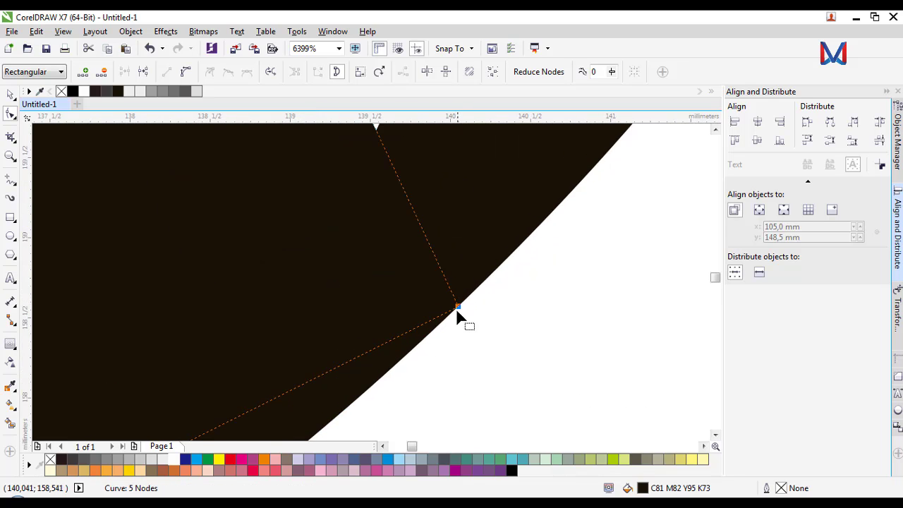
scroll(458, 309, down, 3)
scroll(515, 321, down, 1)
scroll(445, 349, up, 1)
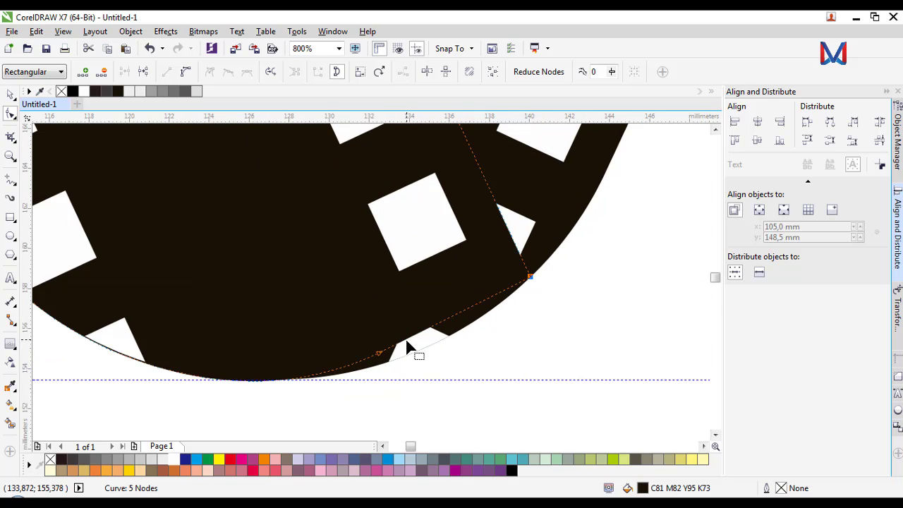
click(408, 344)
click(85, 72)
scroll(432, 380, up, 1)
double_click(436, 372)
scroll(495, 345, down, 1)
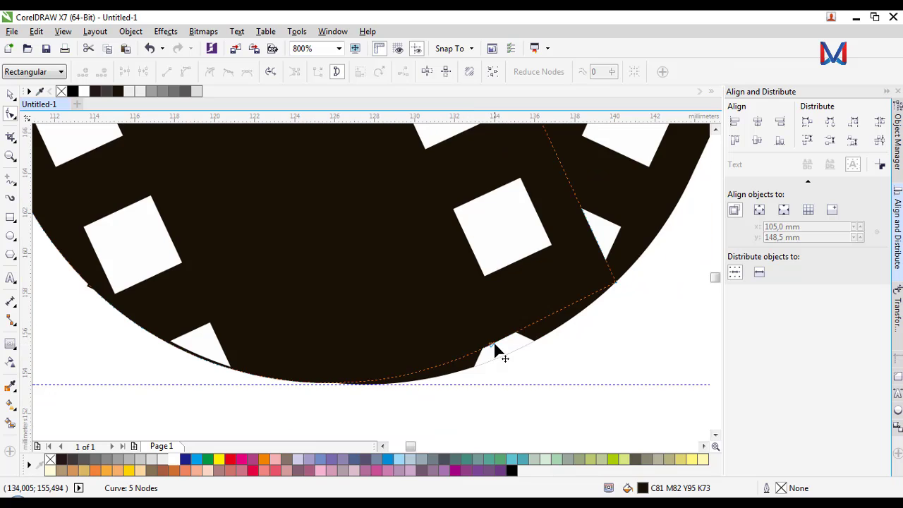
drag(494, 345, 505, 357)
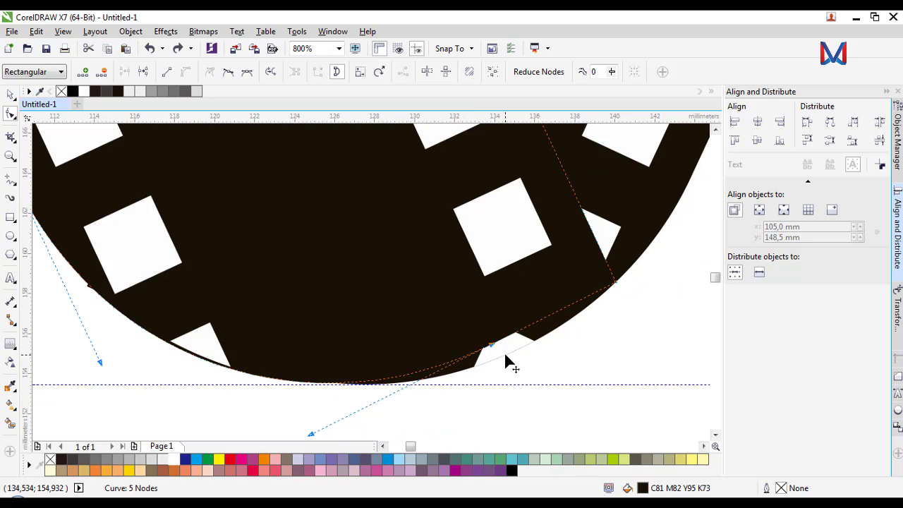
scroll(409, 372, down, 1)
scroll(460, 362, up, 1)
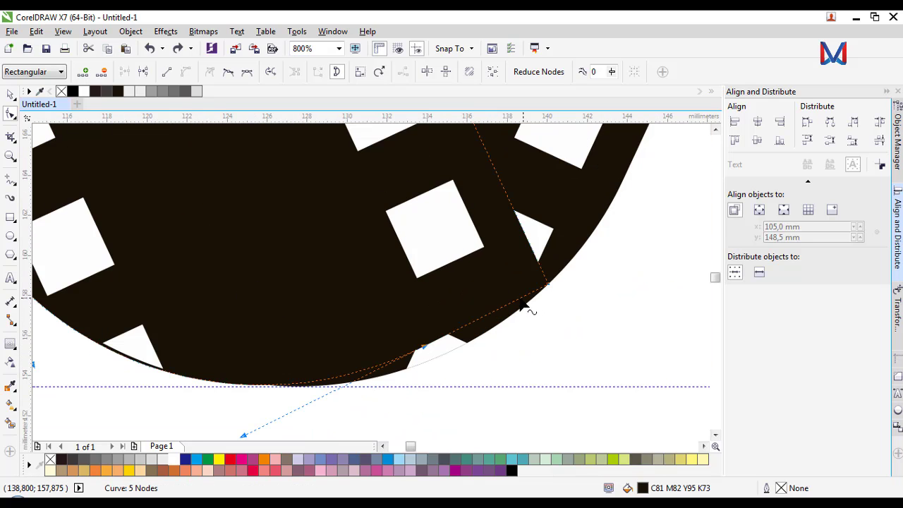
Bend the bottom edge of the second strip's base outward so it follows the third strip's rounded end.
mouse_move(484, 316)
mouse_down()
mouse_move(486, 332)
mouse_move(494, 330)
mouse_up()
scroll(507, 315, up, 1)
drag(529, 304, 535, 306)
scroll(427, 356, down, 1)
drag(387, 365, 398, 376)
scroll(381, 383, down, 1)
drag(304, 416, 303, 413)
scroll(344, 343, down, 1)
scroll(410, 319, up, 1)
click(414, 317)
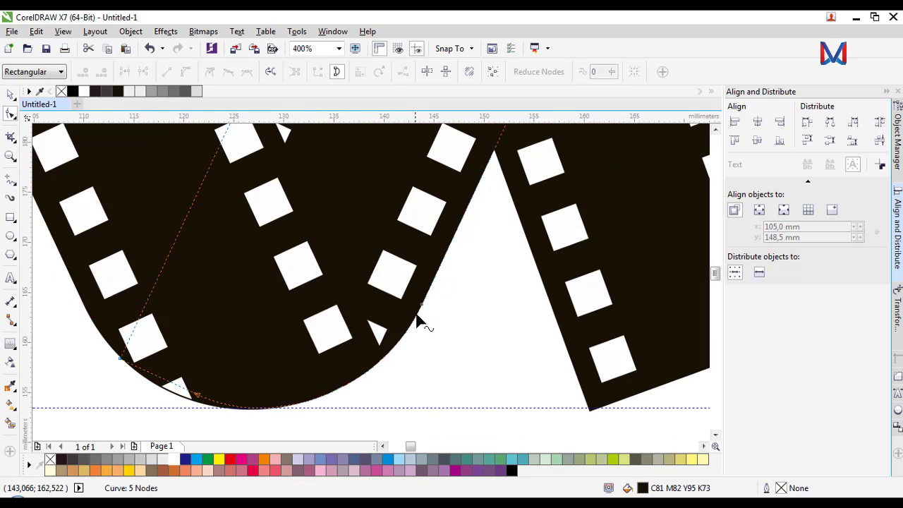
double_click(421, 304)
key(ctrl+z)
click(385, 366)
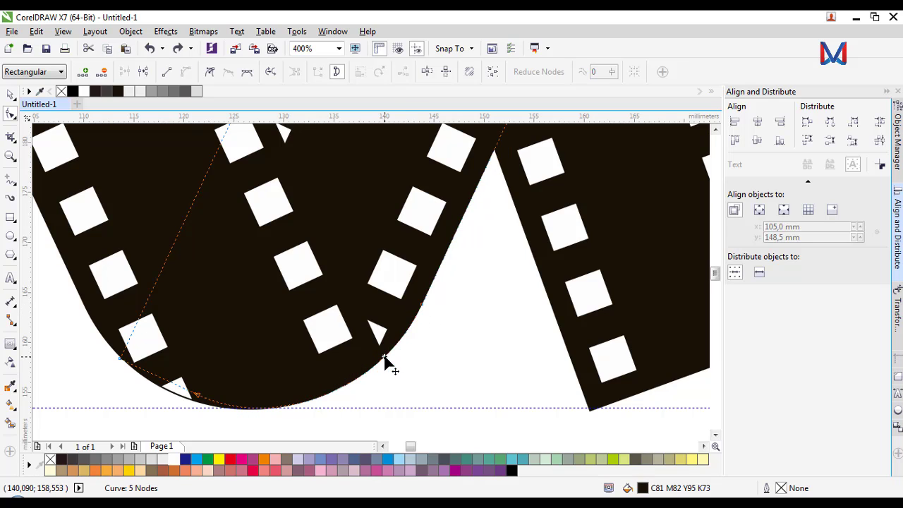
scroll(419, 317, down, 2)
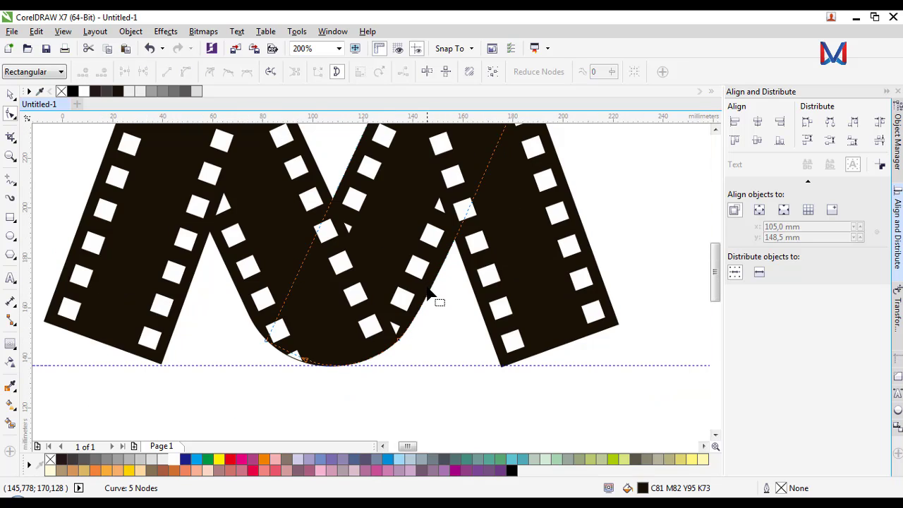
click(8, 96)
Pull the protruding top corner node of the third strip's base down inside the top end of the far-right strip.
scroll(403, 221, down, 1)
scroll(403, 220, up, 2)
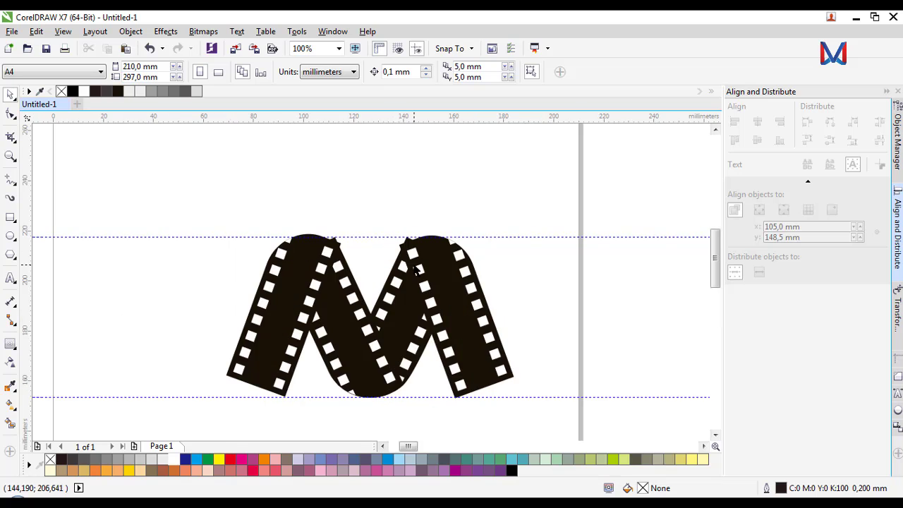
scroll(403, 220, up, 1)
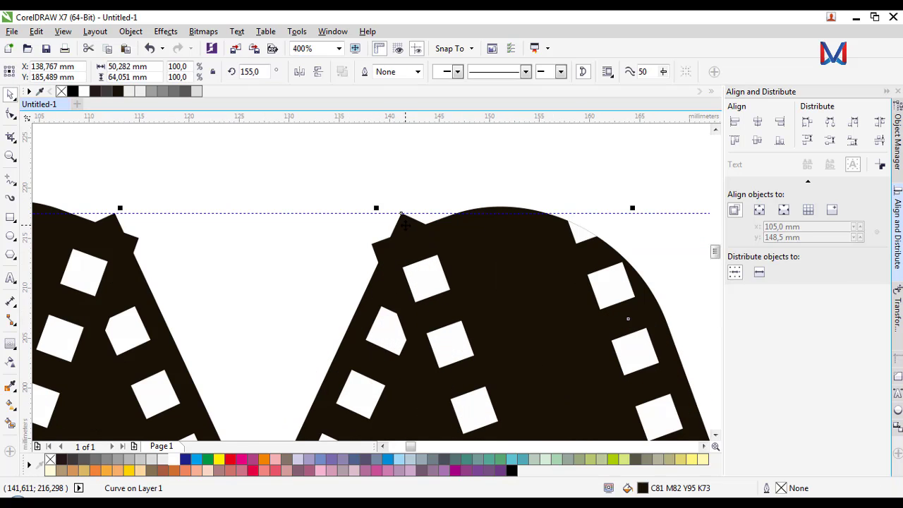
scroll(405, 223, down, 1)
scroll(405, 224, up, 2)
scroll(405, 223, down, 1)
click(11, 115)
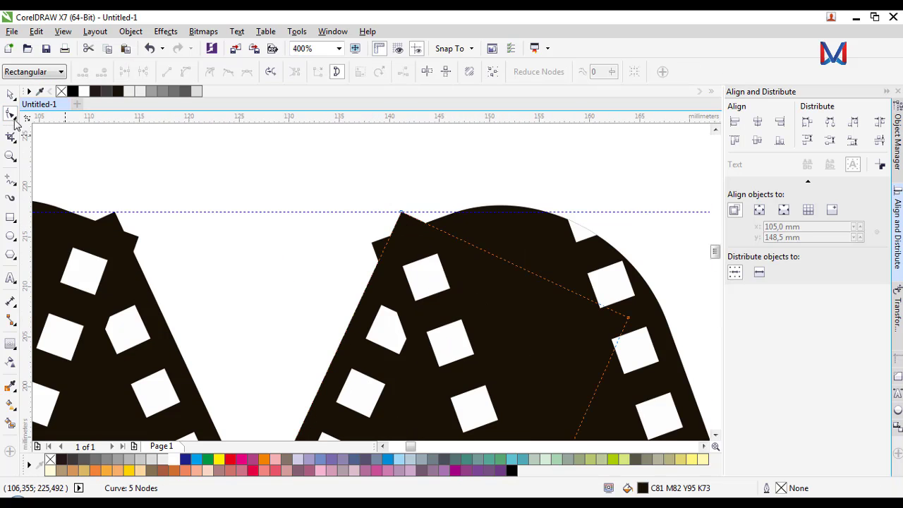
drag(403, 215, 374, 245)
scroll(374, 245, down, 2)
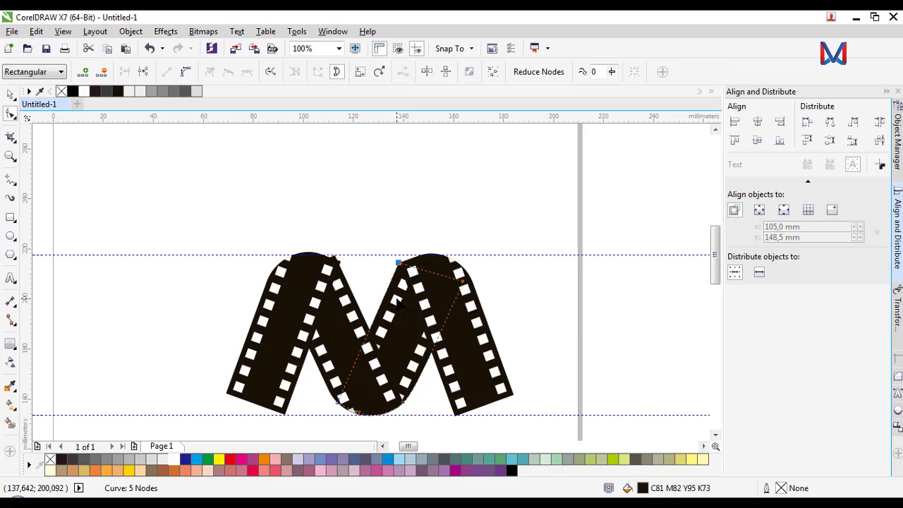
scroll(397, 302, up, 2)
drag(426, 205, 423, 238)
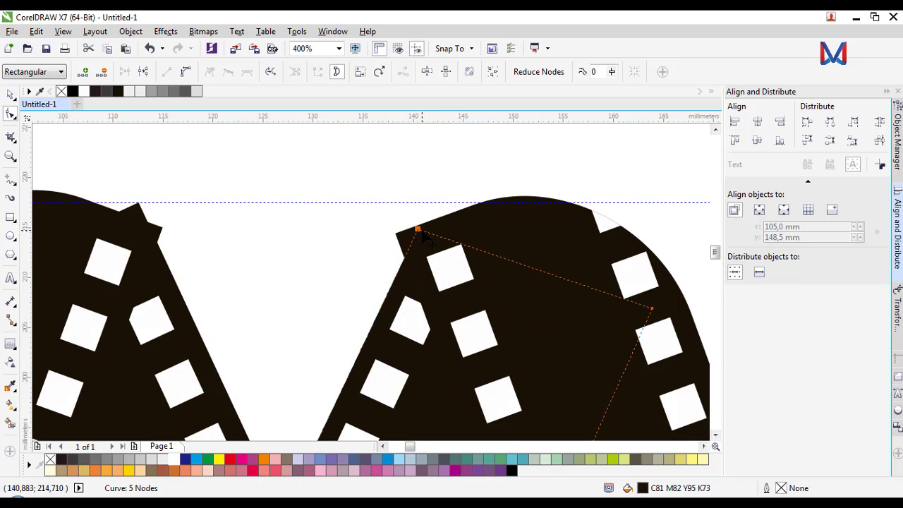
click(403, 240)
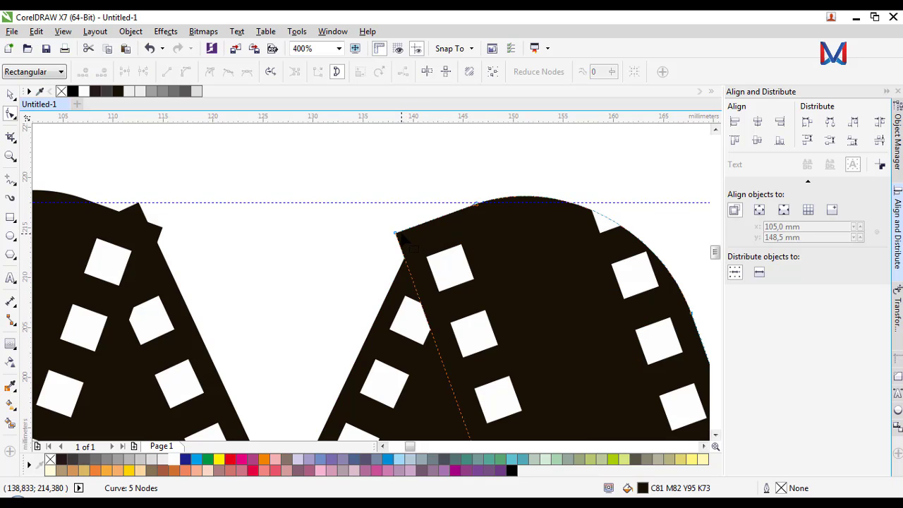
drag(396, 234, 404, 262)
scroll(407, 260, down, 2)
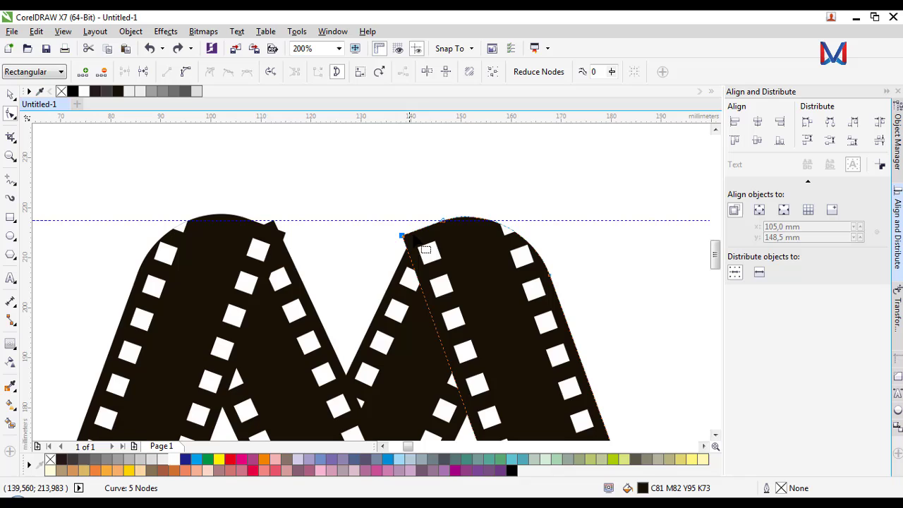
Pull the protruding top corner node of the second strip's base down to the side edge of the first strip.
click(290, 270)
scroll(279, 233, up, 2)
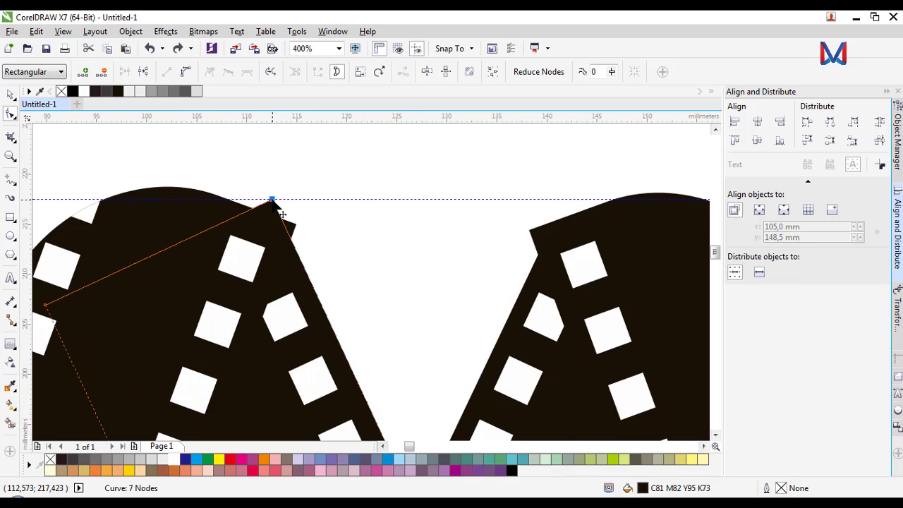
drag(273, 201, 292, 239)
scroll(292, 239, down, 4)
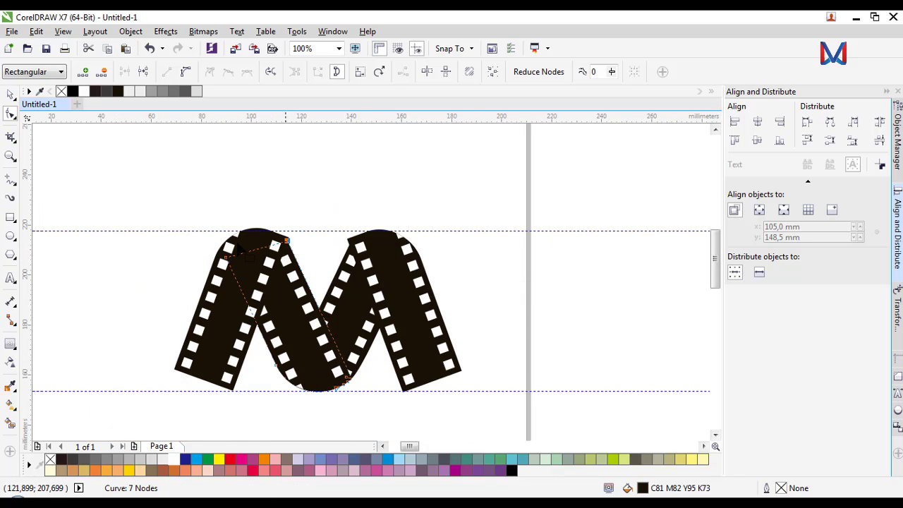
click(11, 96)
scroll(240, 218, up, 4)
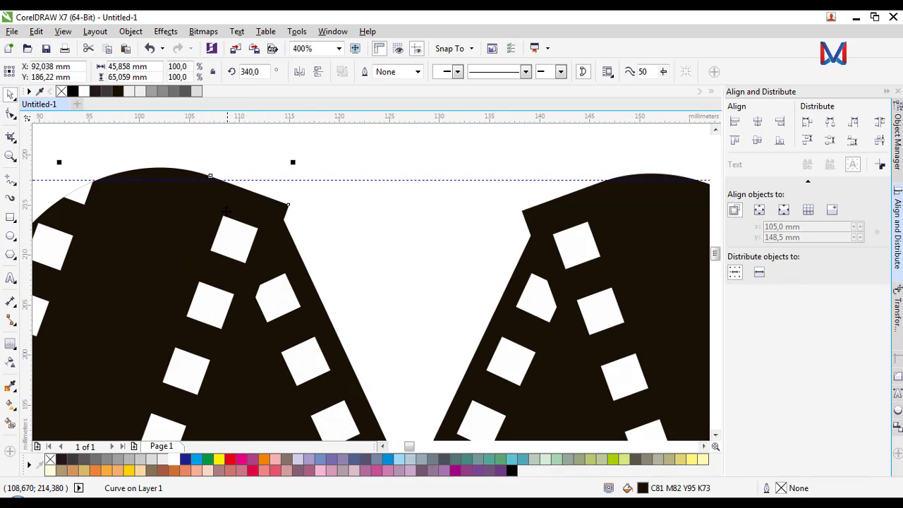
mouse_move(228, 207)
mouse_down()
mouse_move(233, 216)
mouse_move(254, 205)
mouse_move(266, 187)
mouse_move(228, 218)
mouse_up()
scroll(278, 235, up, 4)
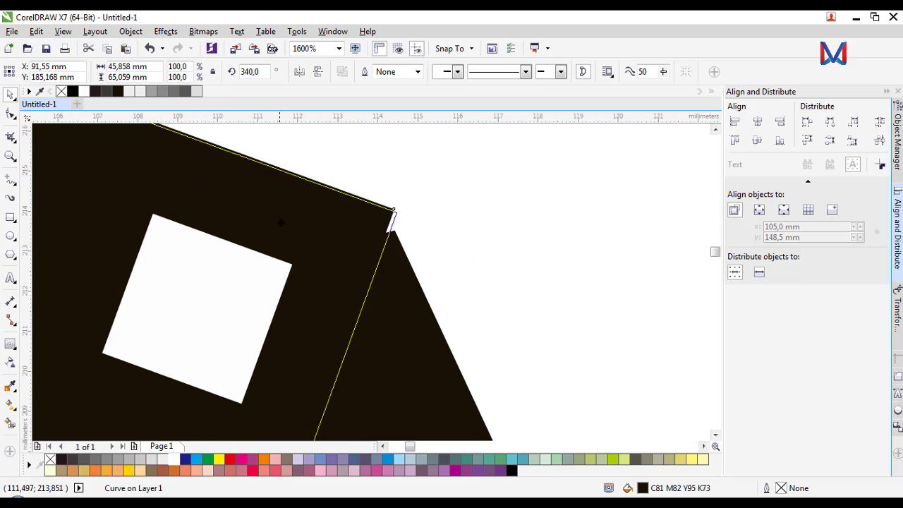
scroll(279, 235, down, 6)
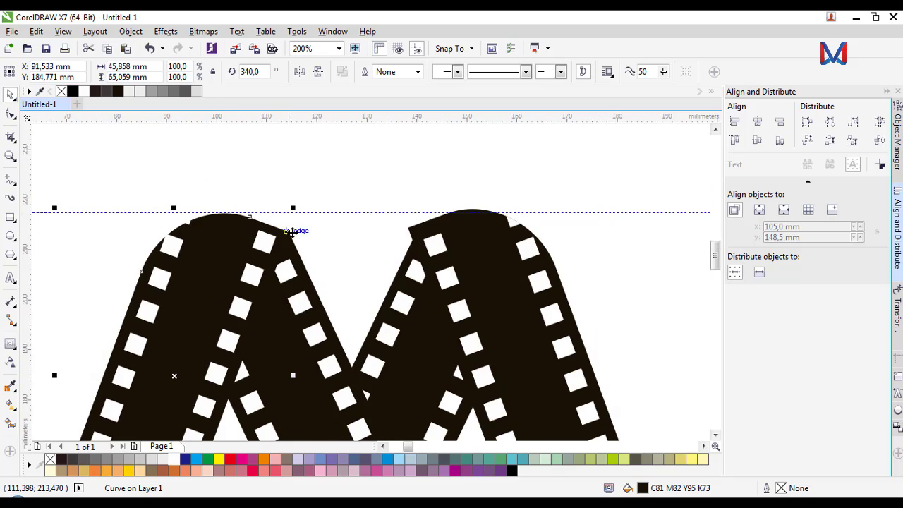
scroll(448, 235, up, 1)
scroll(458, 238, down, 1)
key(ctrl+z)
key(ctrl+z)
key(ctrl+z)
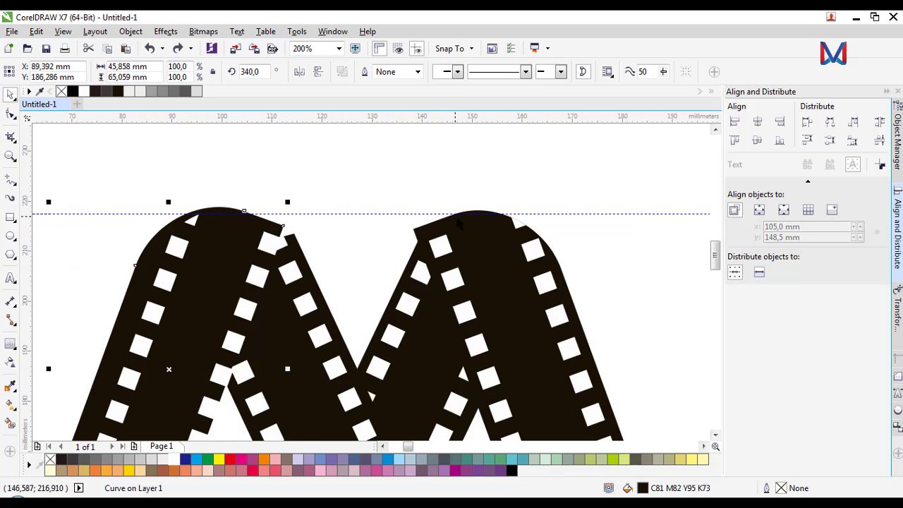
click(374, 189)
Select all the white perforations of the far-left strip together with its dark base and group them.
scroll(367, 186, down, 2)
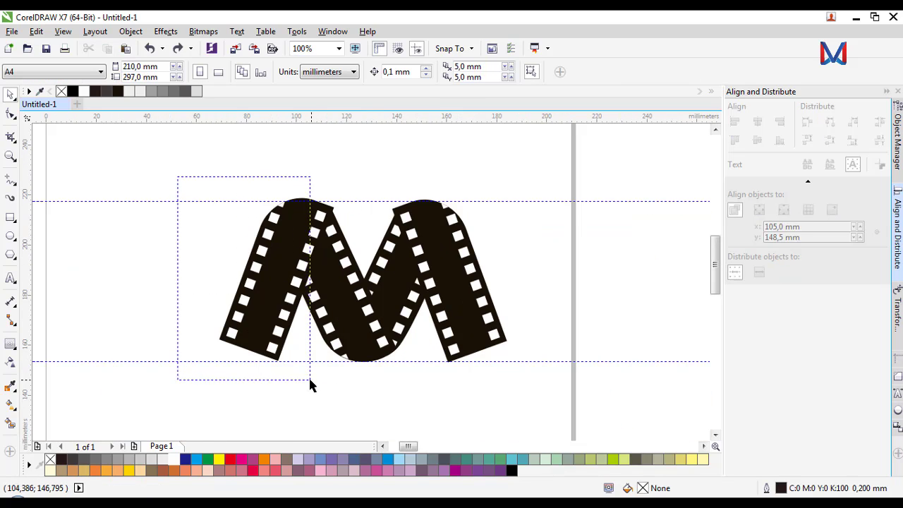
click(283, 206)
scroll(295, 214, up, 1)
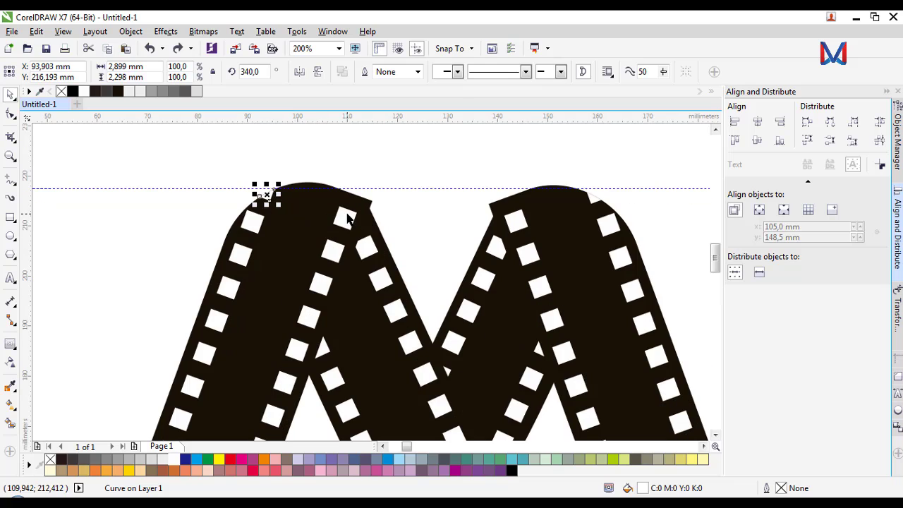
shift+click(348, 217)
shift+click(333, 253)
shift+click(247, 222)
shift+click(318, 282)
shift+click(314, 322)
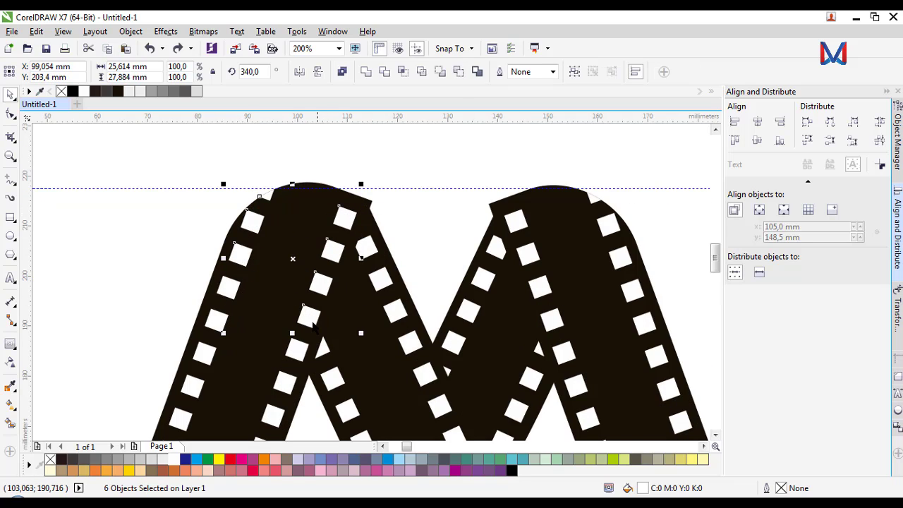
shift+click(217, 322)
shift+click(297, 348)
shift+click(286, 382)
shift+click(204, 353)
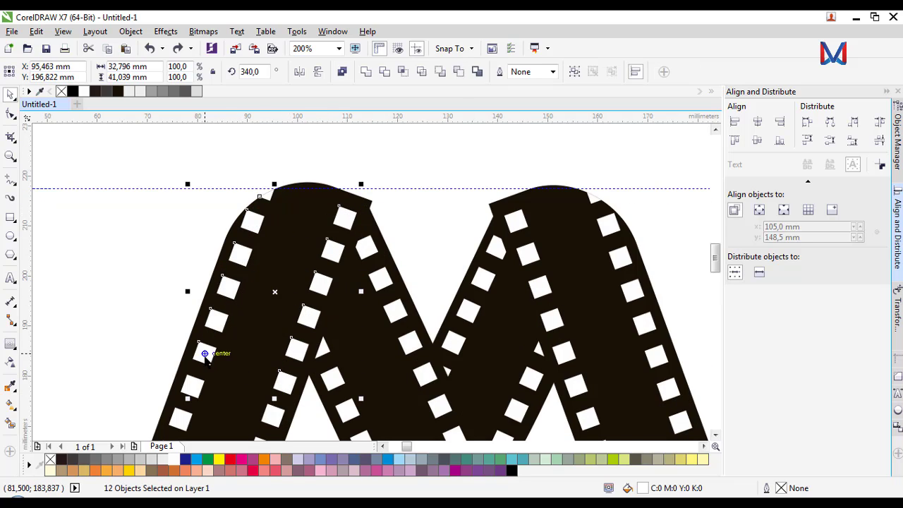
shift+click(192, 385)
shift+click(271, 417)
scroll(255, 361, down, 1)
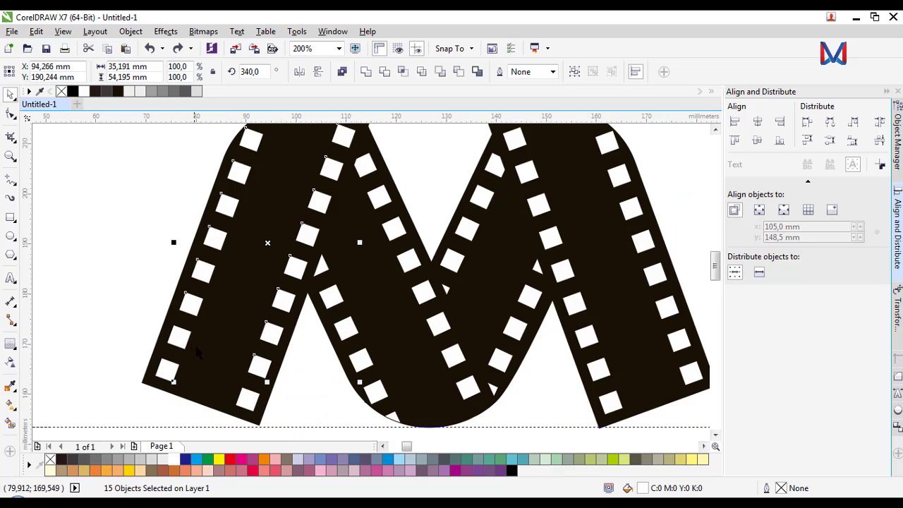
shift+click(175, 365)
shift+click(247, 400)
scroll(242, 370, down, 1)
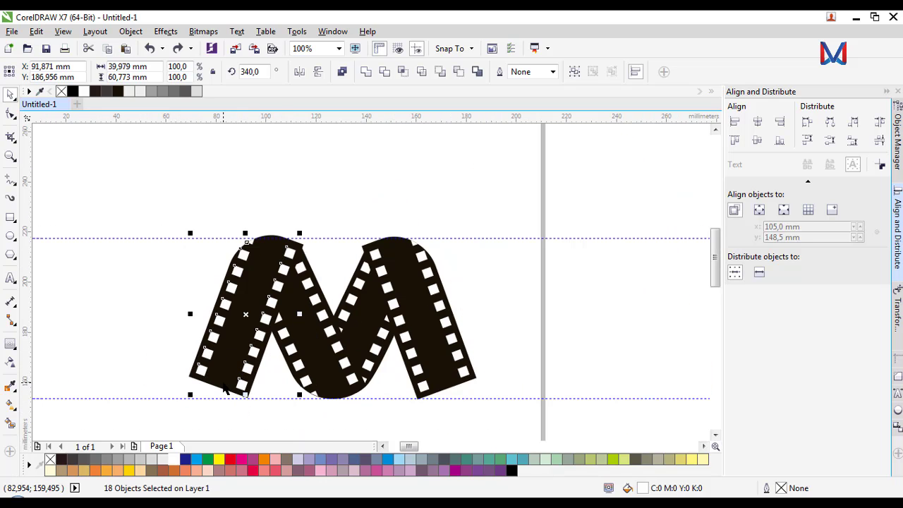
key(ctrl+g)
Move the grouped far-left strip down so its protruding top corner meets the second strip's outer edge.
scroll(293, 247, up, 3)
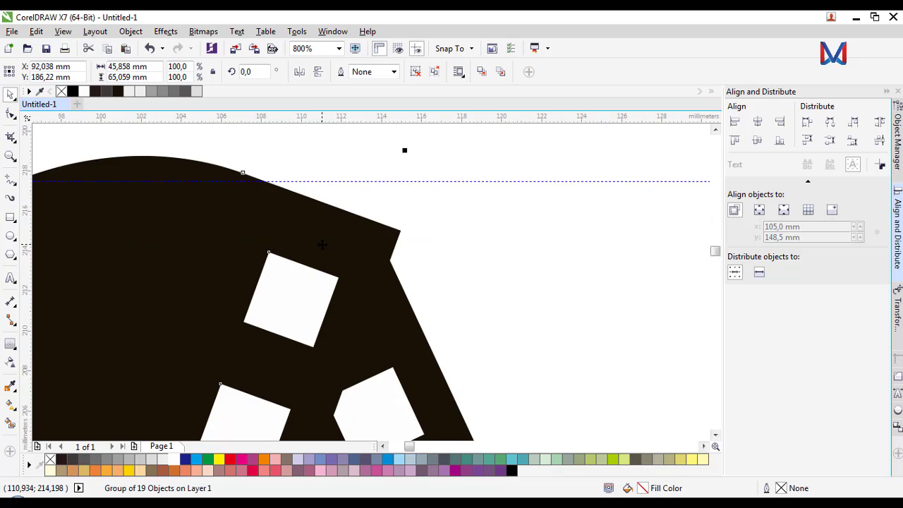
drag(322, 244, 377, 242)
scroll(310, 279, up, 3)
scroll(377, 242, down, 6)
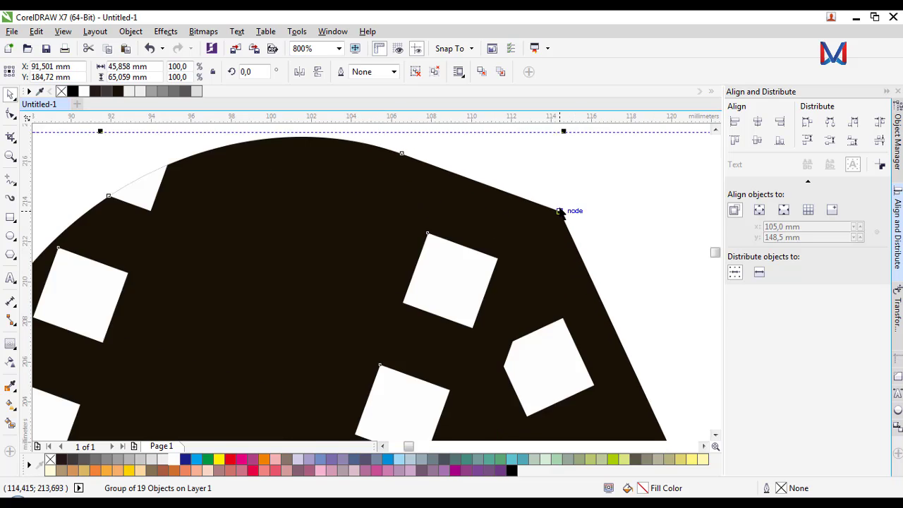
click(196, 270)
scroll(421, 234, up, 2)
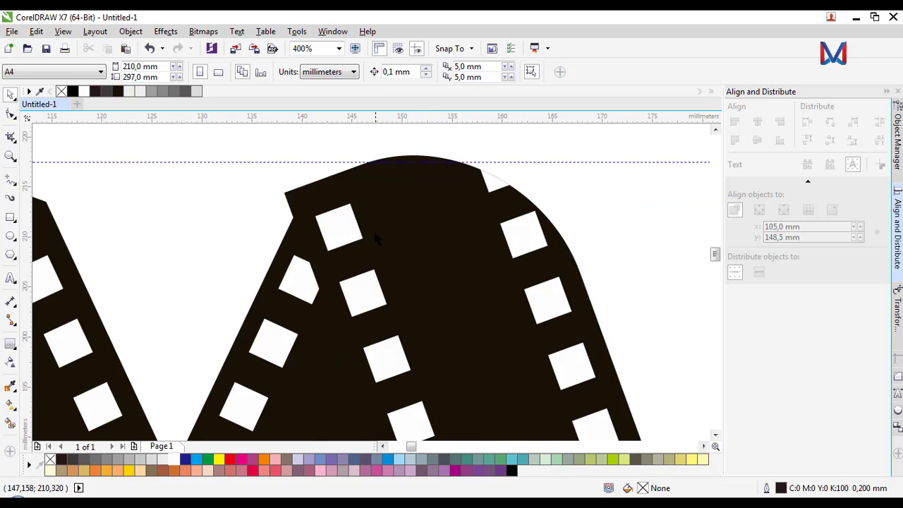
click(378, 239)
drag(381, 220, 381, 220)
key(ctrl+z)
click(531, 154)
Select all the white perforations of the far-right strip together with its dark base and group them.
scroll(382, 167, down, 1)
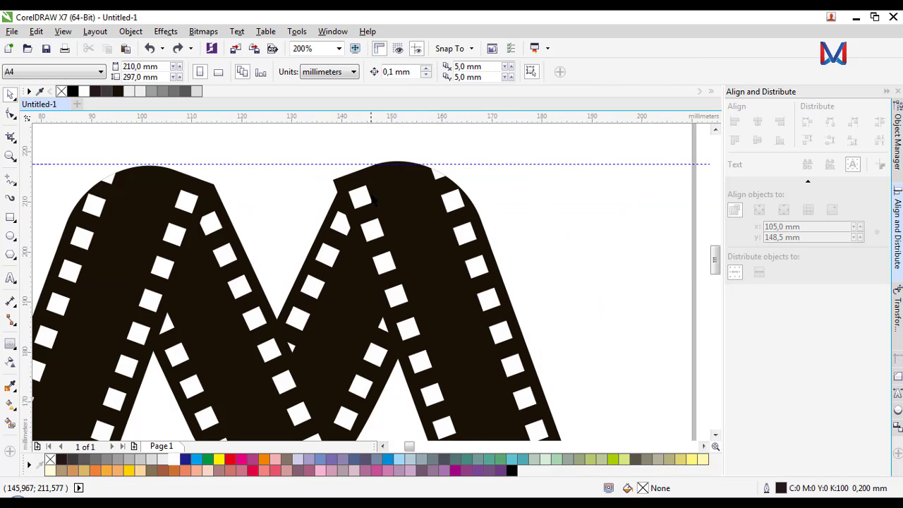
click(363, 197)
shift+click(439, 175)
shift+click(453, 201)
shift+click(367, 231)
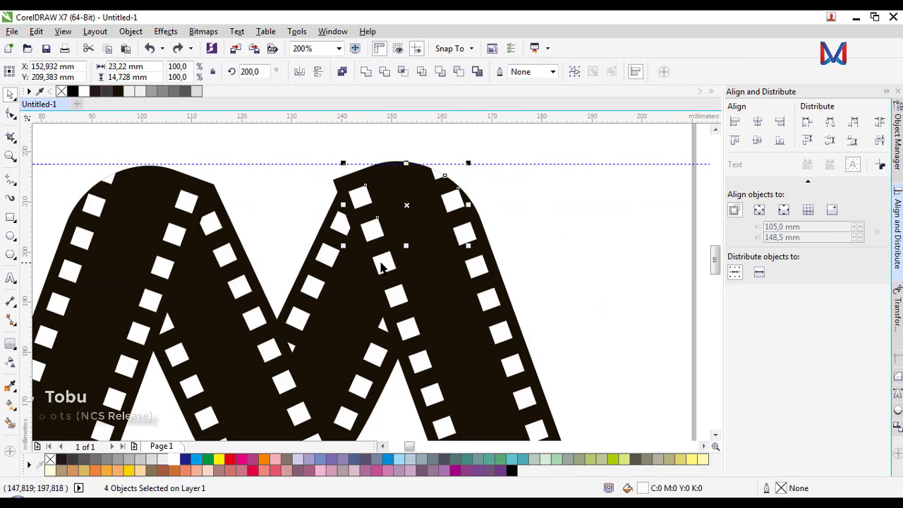
shift+click(383, 264)
shift+click(468, 237)
shift+click(477, 268)
shift+click(410, 332)
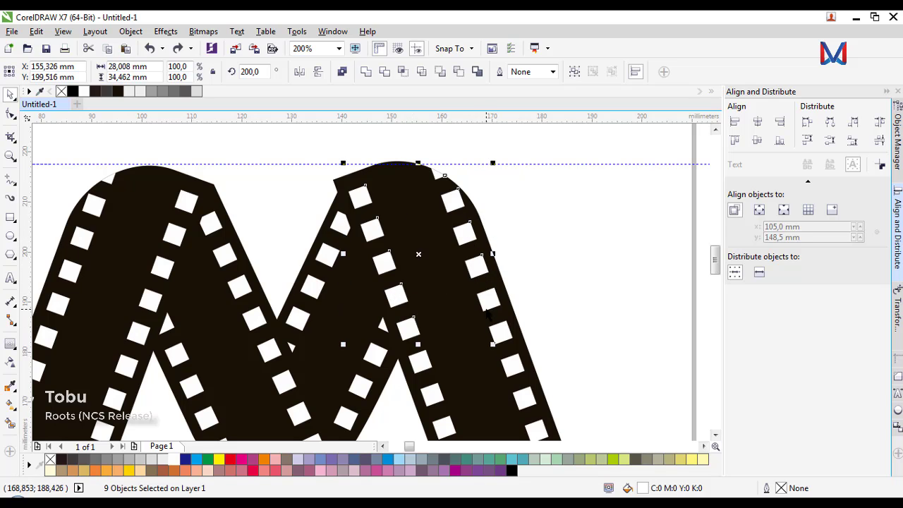
shift+click(489, 300)
shift+click(502, 331)
shift+click(426, 360)
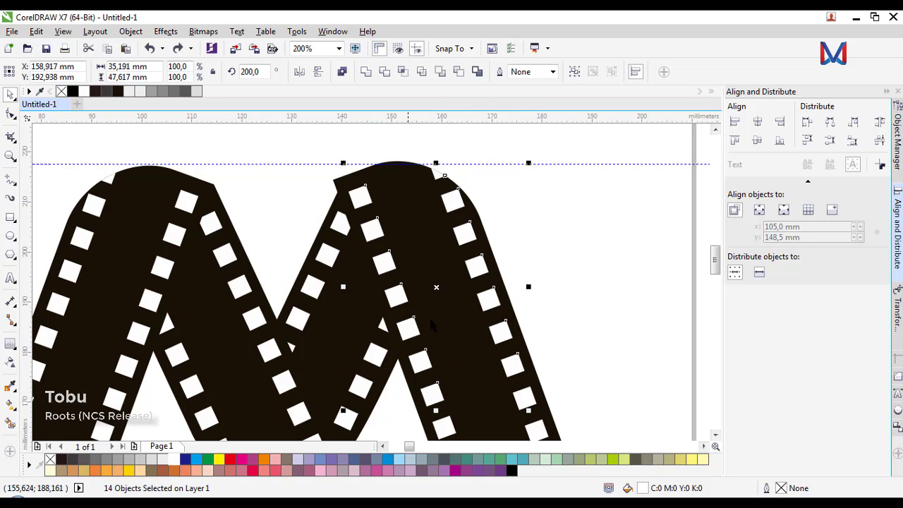
scroll(429, 319, down, 1)
scroll(428, 382, up, 1)
shift+click(406, 337)
shift+click(487, 312)
shift+click(499, 344)
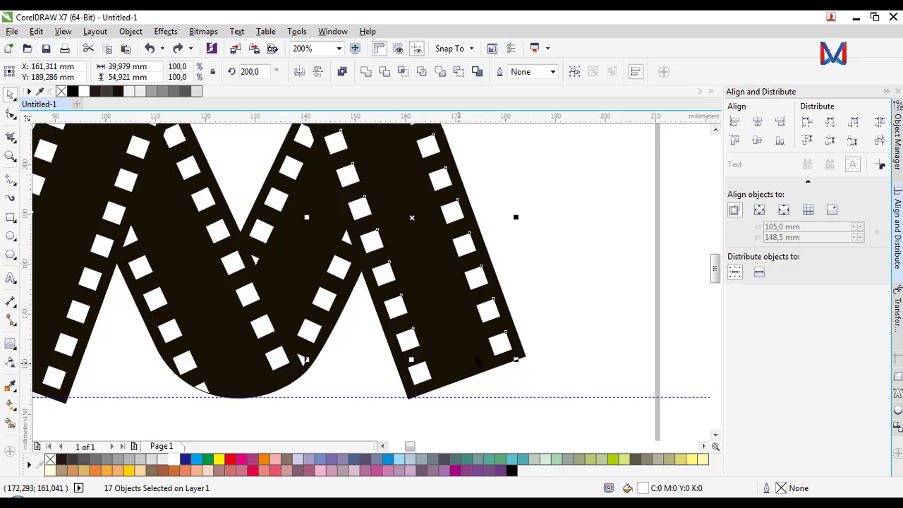
shift+click(420, 375)
scroll(375, 355, down, 2)
shift+click(417, 362)
key(ctrl+g)
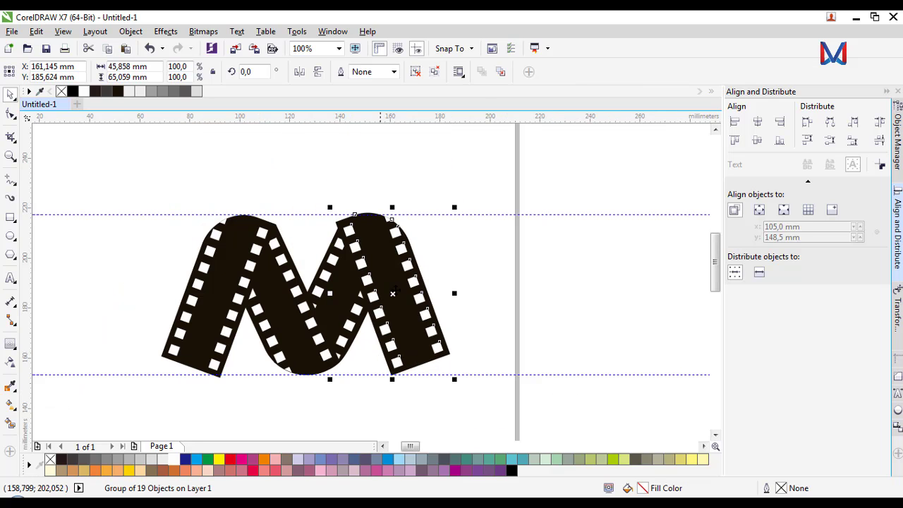
Move the grouped far-right strip so its top inner corner meets the third strip's outer edge.
scroll(374, 272, up, 3)
drag(408, 253, 400, 242)
scroll(457, 235, down, 3)
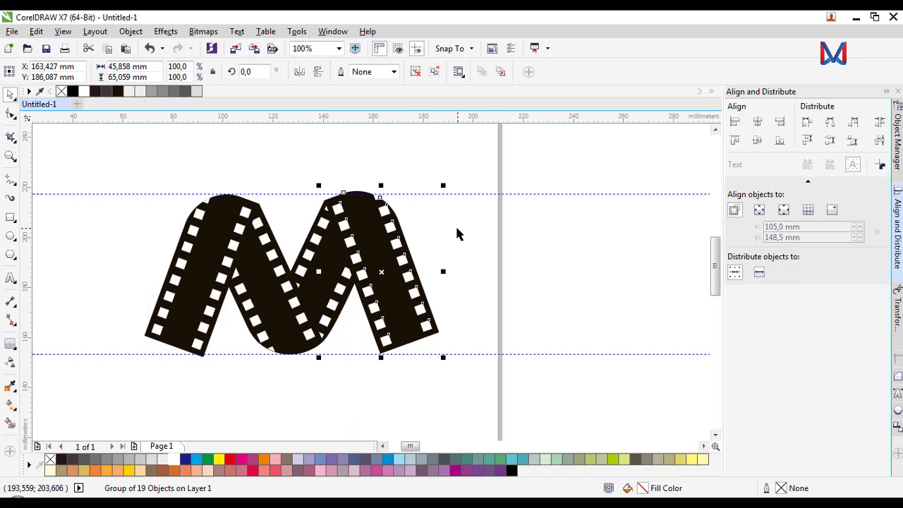
scroll(324, 247, up, 1)
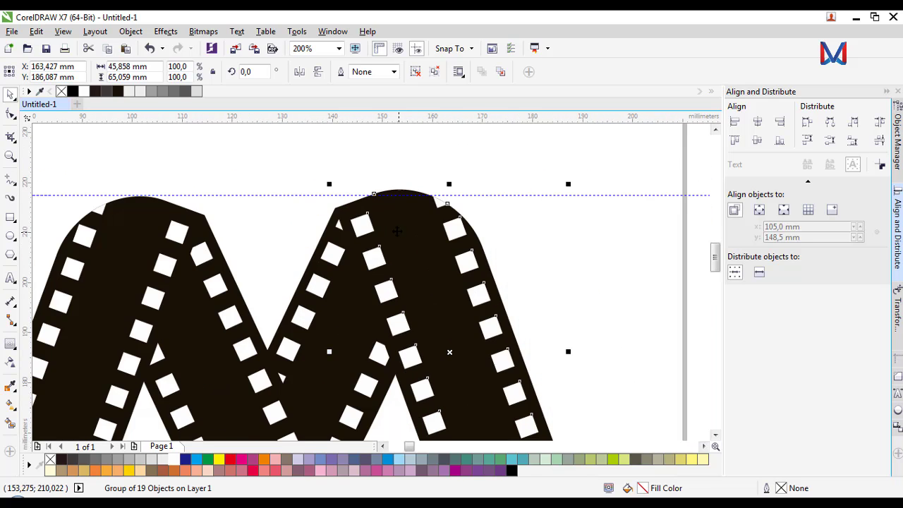
scroll(426, 270, down, 2)
Delete the horizontal guideline along the bottom of the letter M.
click(426, 269)
scroll(317, 295, up, 1)
click(354, 292)
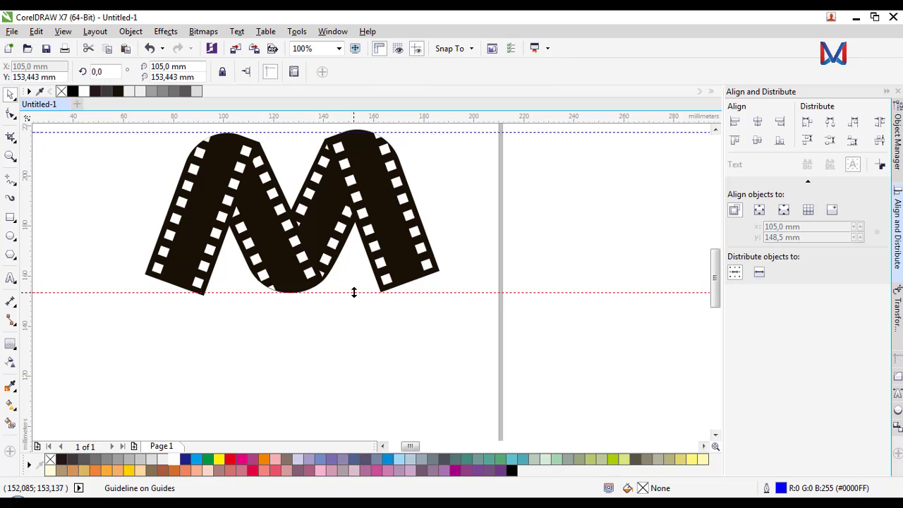
click(363, 290)
scroll(371, 384, down, 2)
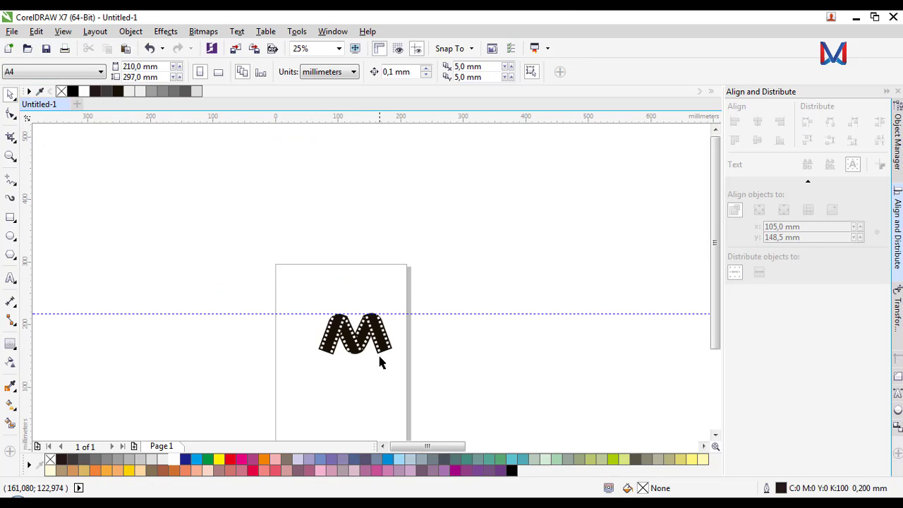
Lower the grouped far-right strip until its rounded top touches the remaining horizontal guideline.
scroll(357, 360, up, 1)
scroll(312, 281, up, 1)
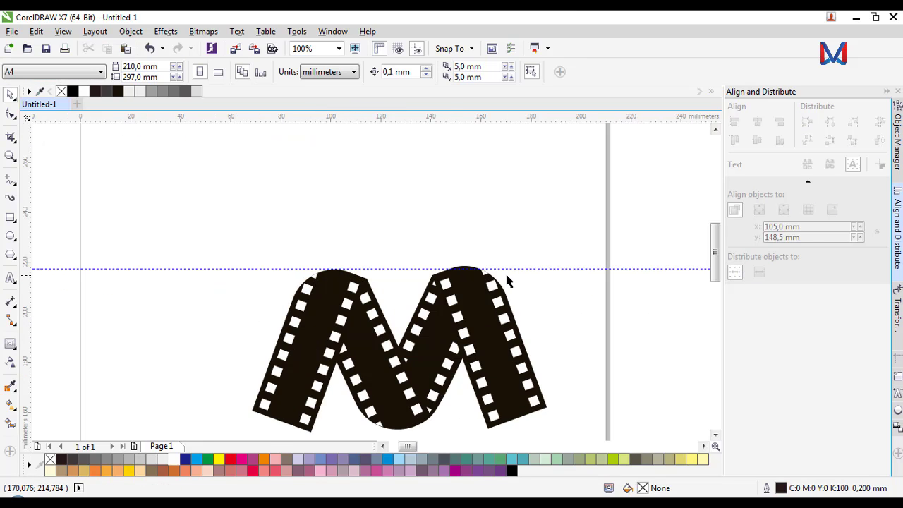
scroll(506, 274, up, 1)
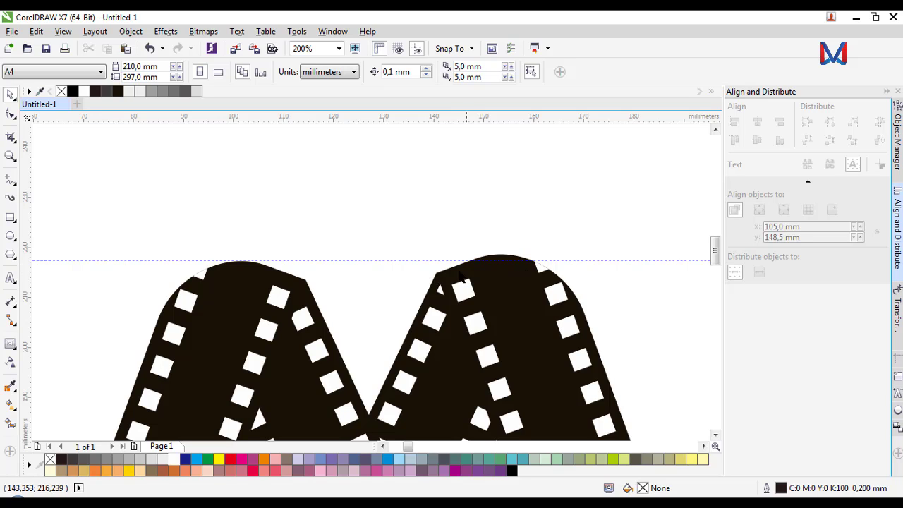
click(512, 305)
scroll(509, 306, up, 1)
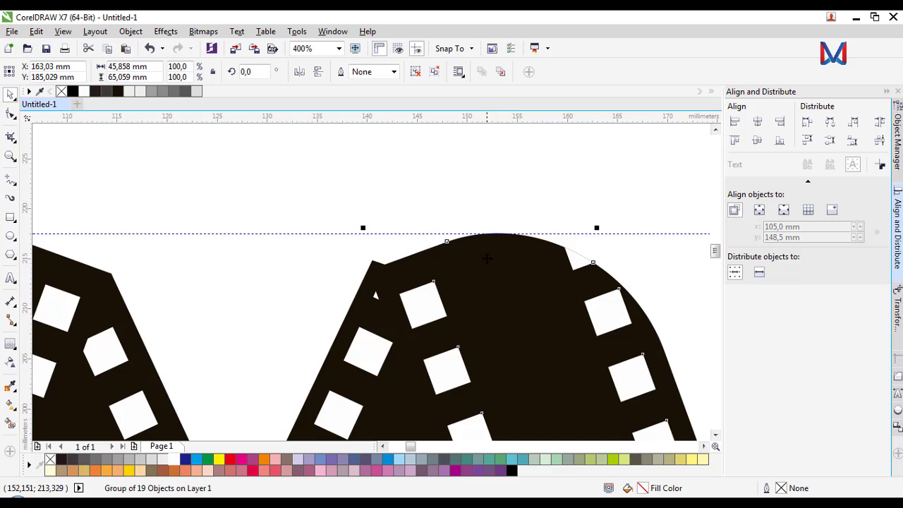
scroll(487, 258, up, 1)
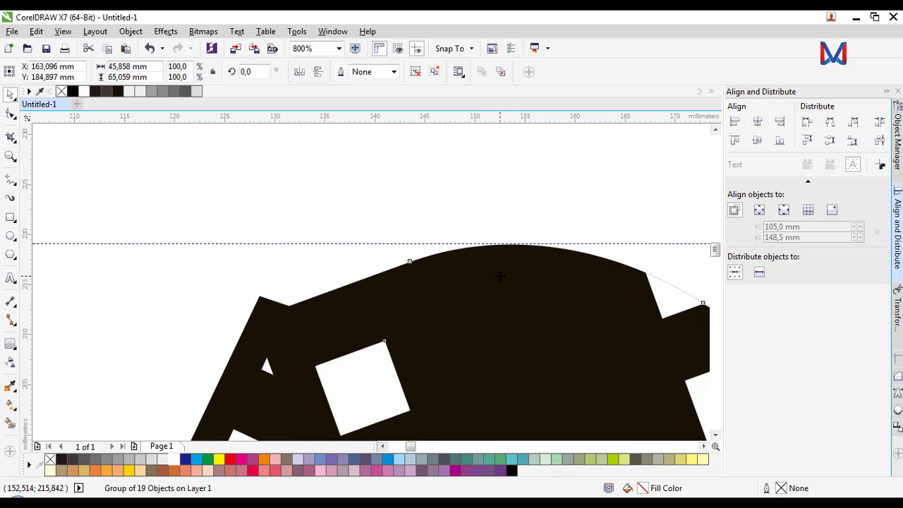
scroll(500, 276, down, 1)
Pull the third strip's protruding top corner node down to line up with the far-right strip's top edge.
click(376, 297)
click(379, 321)
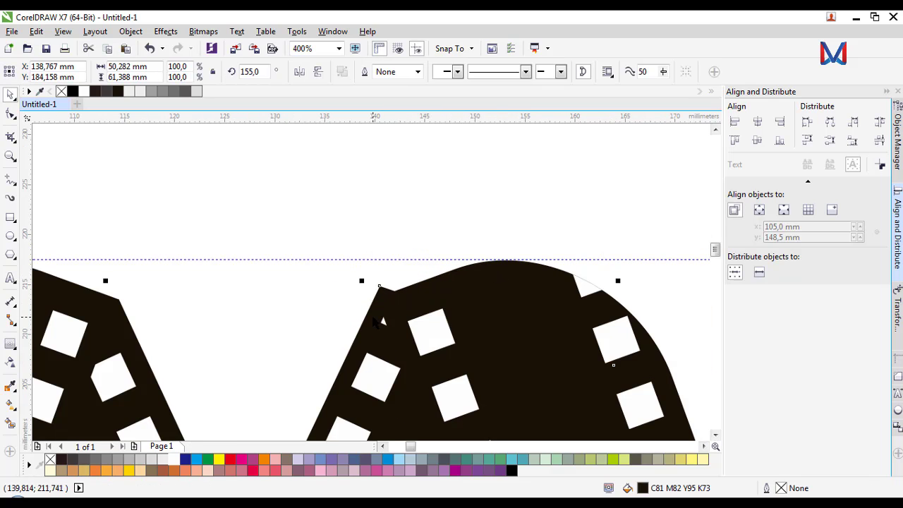
click(9, 115)
scroll(416, 328, up, 1)
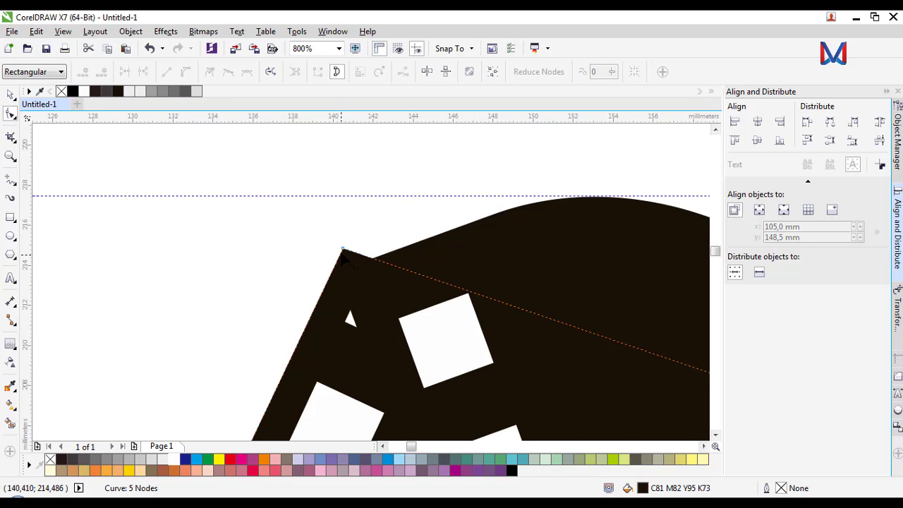
mouse_move(342, 253)
mouse_down()
mouse_move(347, 277)
mouse_move(337, 269)
mouse_up()
Delete the partly hidden perforation at the top of the third strip.
click(349, 315)
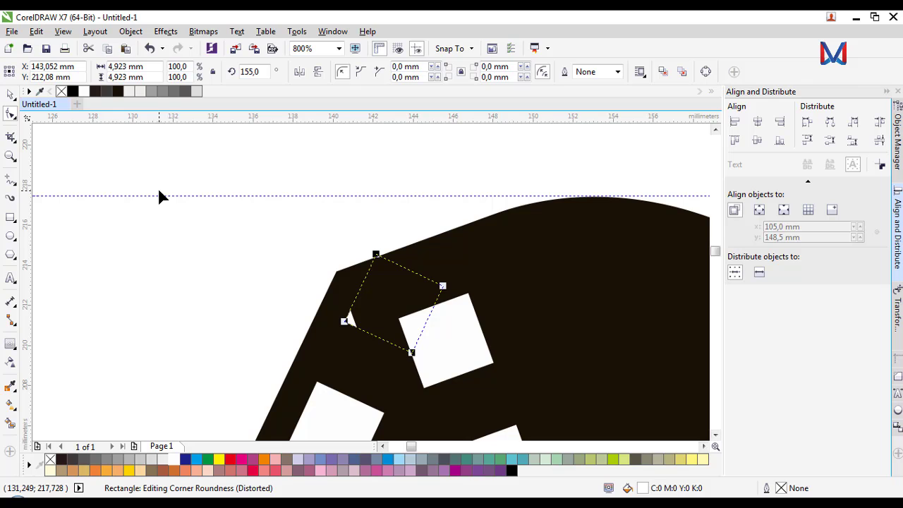
click(11, 94)
click(443, 159)
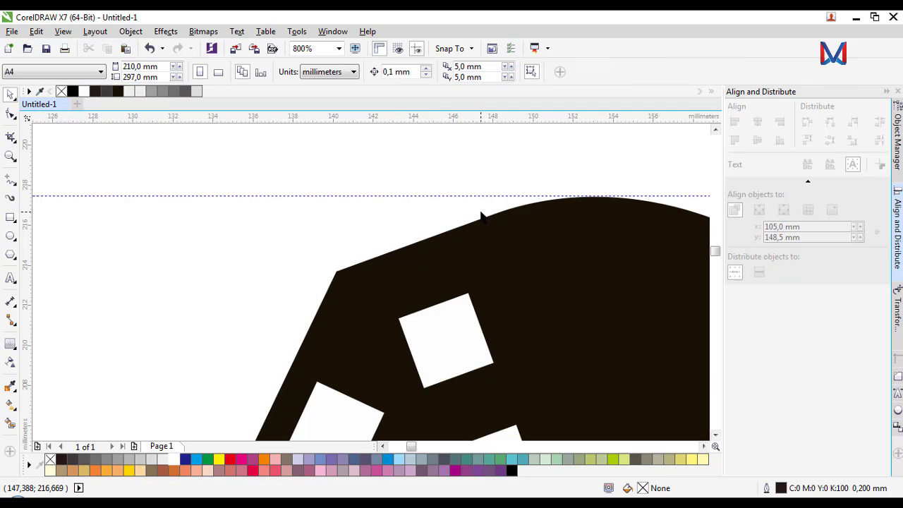
Group all the strips of the letter M and move the logo to about X 83 mm, Y 180 mm on the page.
scroll(481, 215, down, 3)
scroll(495, 256, down, 2)
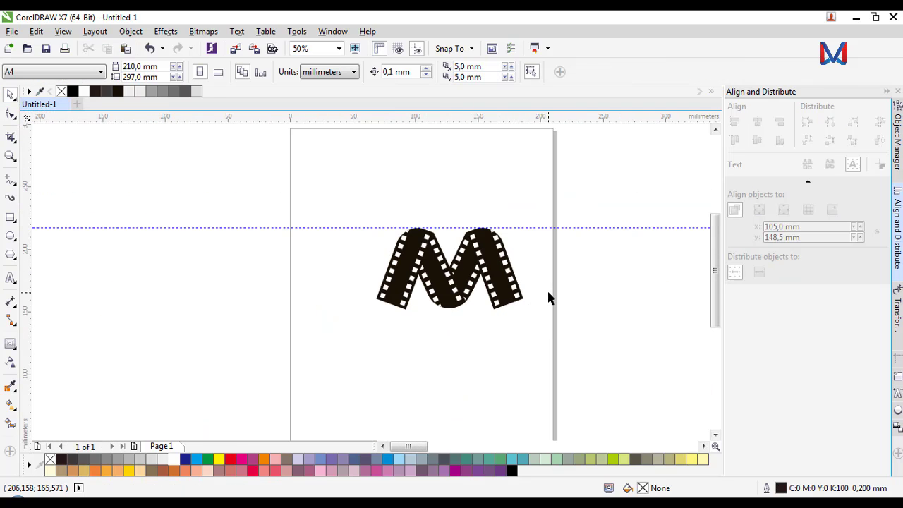
scroll(546, 294, up, 4)
scroll(473, 222, down, 5)
scroll(459, 258, up, 2)
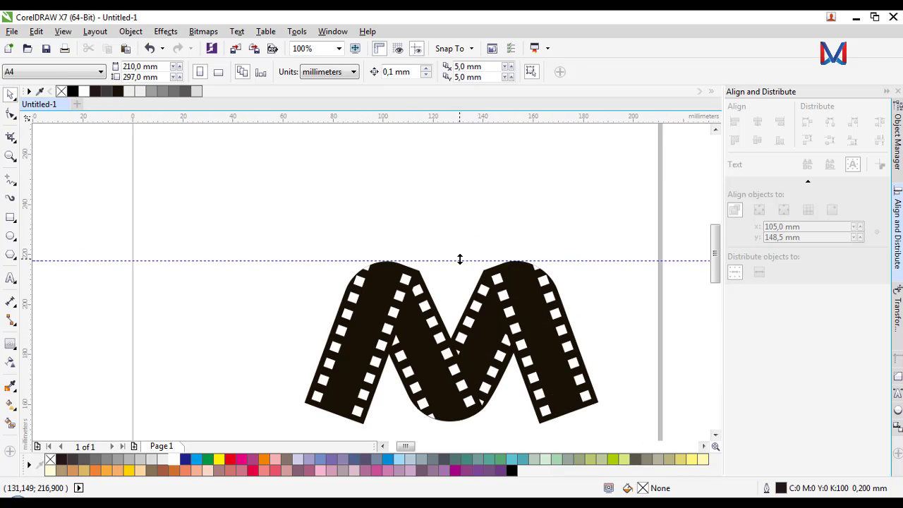
scroll(405, 245, down, 1)
drag(519, 347, 277, 217)
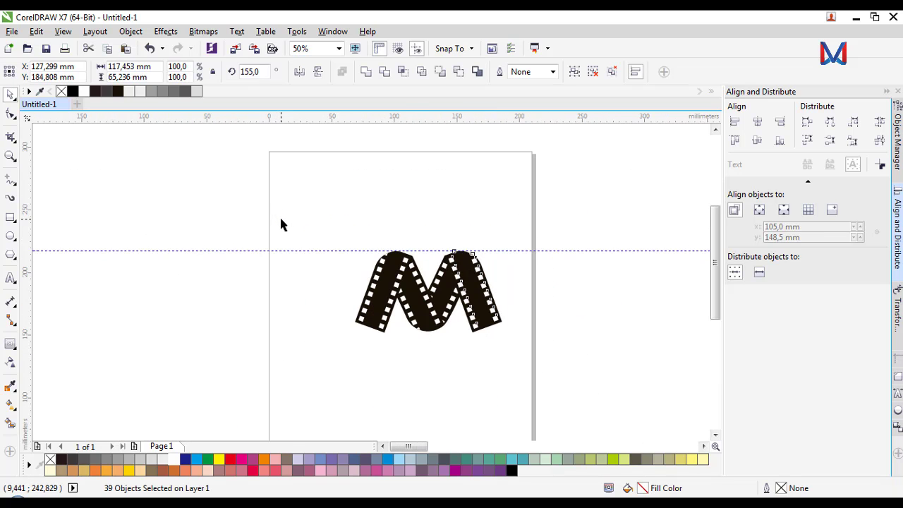
key(ctrl+g)
drag(446, 302, 372, 304)
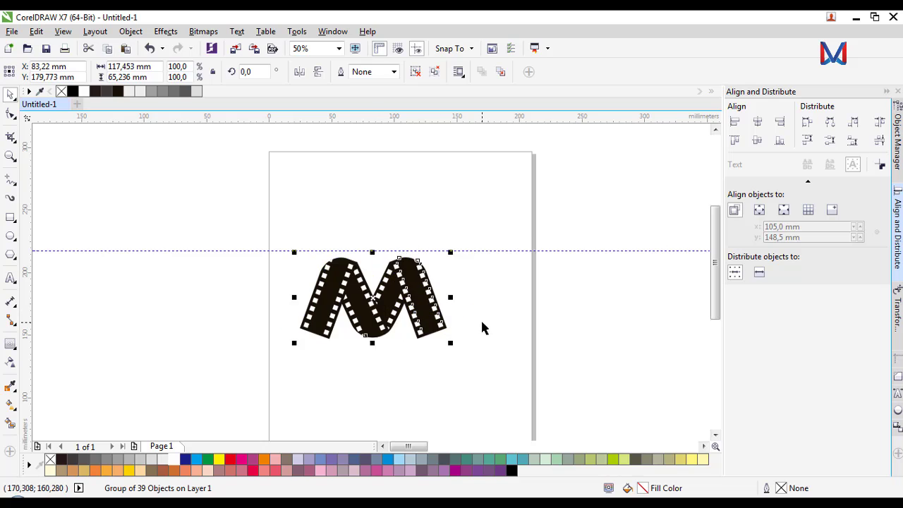
Examine the places where neighbouring strips of the M overlap at the upper corners and inner joints.
click(482, 327)
scroll(285, 287, up, 2)
scroll(303, 238, down, 1)
scroll(154, 254, down, 1)
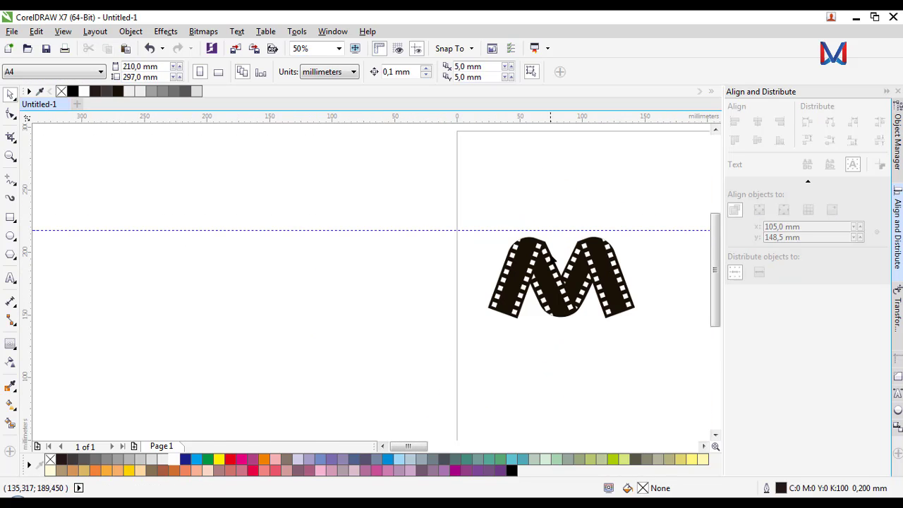
scroll(303, 196, up, 2)
scroll(291, 272, down, 1)
scroll(280, 238, up, 2)
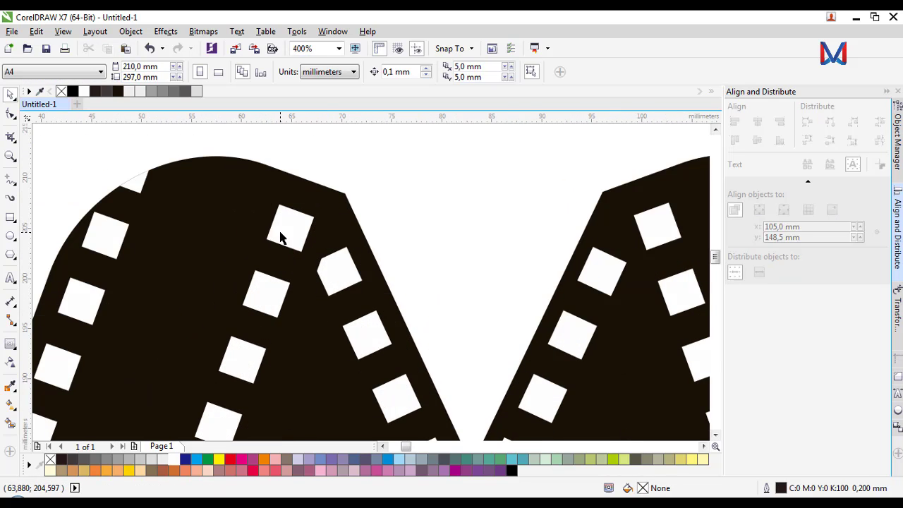
click(327, 205)
scroll(314, 293, down, 1)
scroll(300, 289, up, 1)
scroll(293, 289, down, 1)
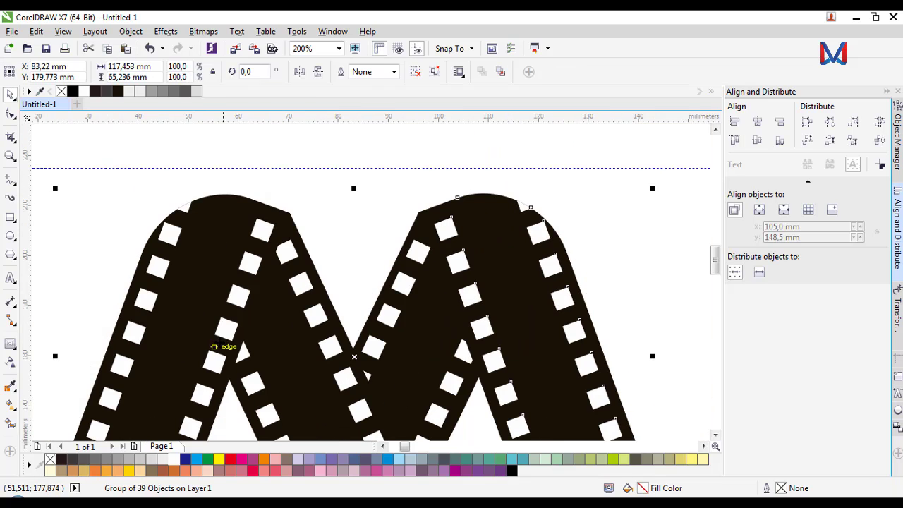
click(404, 146)
Ungroup the M logo so that its strips can be edited separately.
click(10, 180)
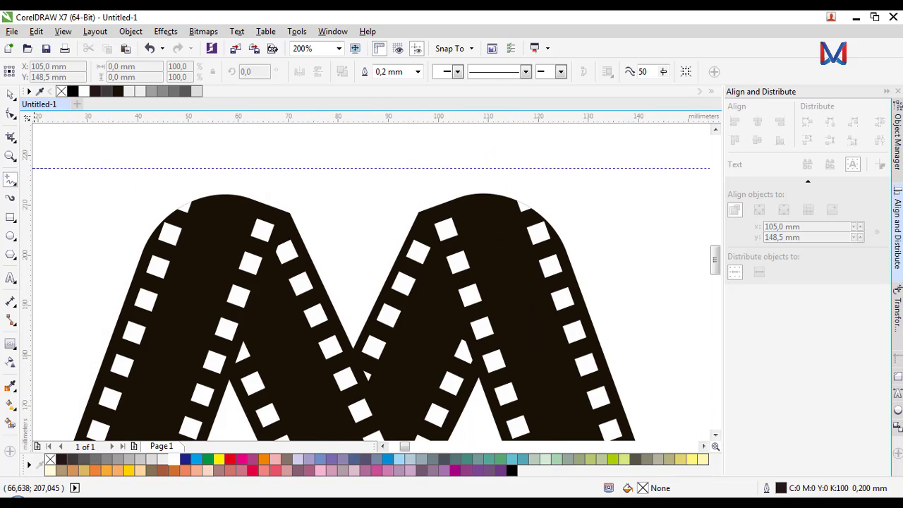
click(11, 94)
click(231, 259)
click(417, 73)
click(367, 149)
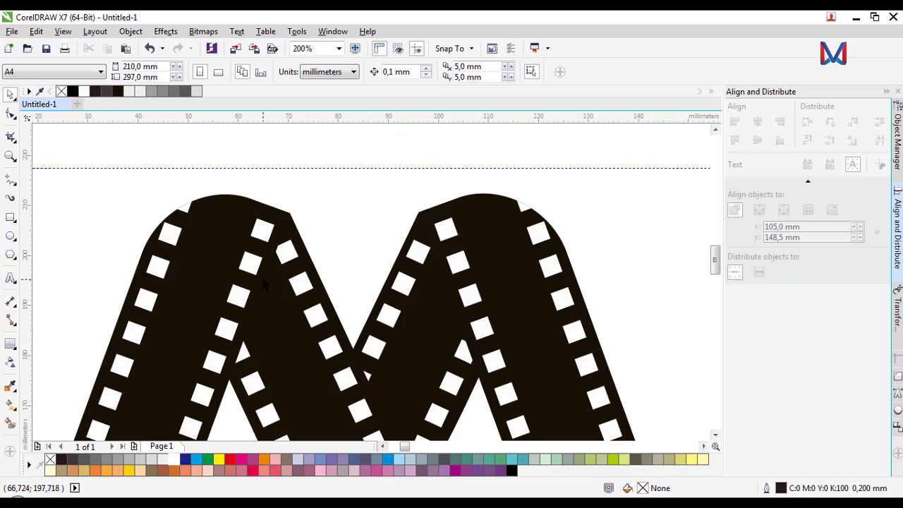
Draw a closed four-node sliver along the leftmost strip's inner edge, from the inner joint to just above its top corner.
scroll(206, 373, up, 1)
scroll(202, 373, down, 1)
click(10, 180)
scroll(246, 395, up, 1)
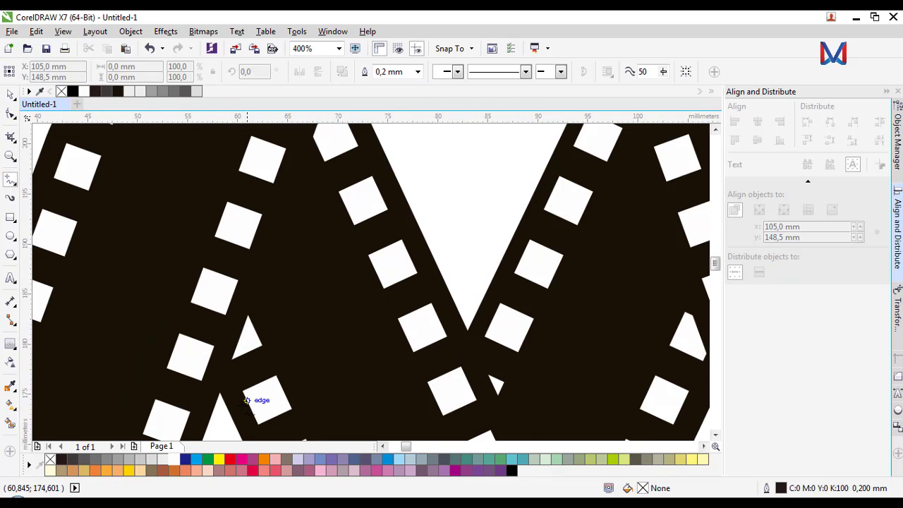
click(220, 393)
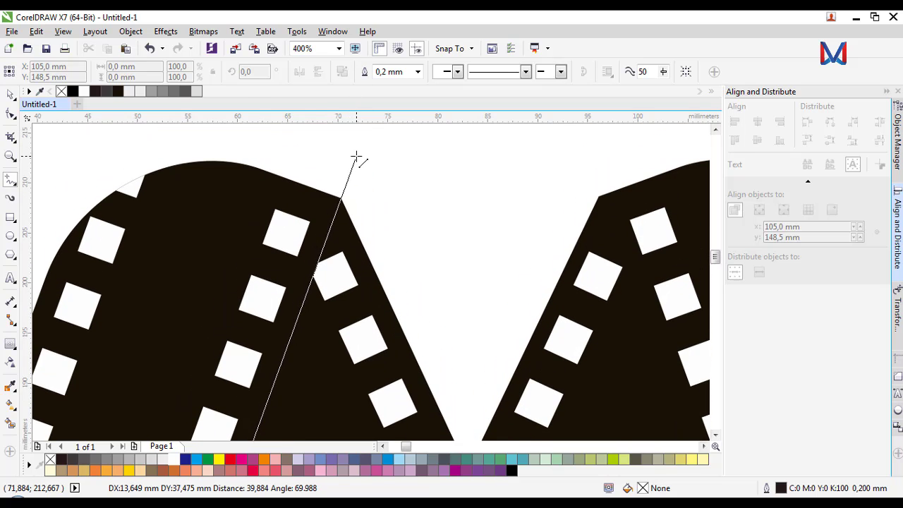
click(358, 154)
click(357, 155)
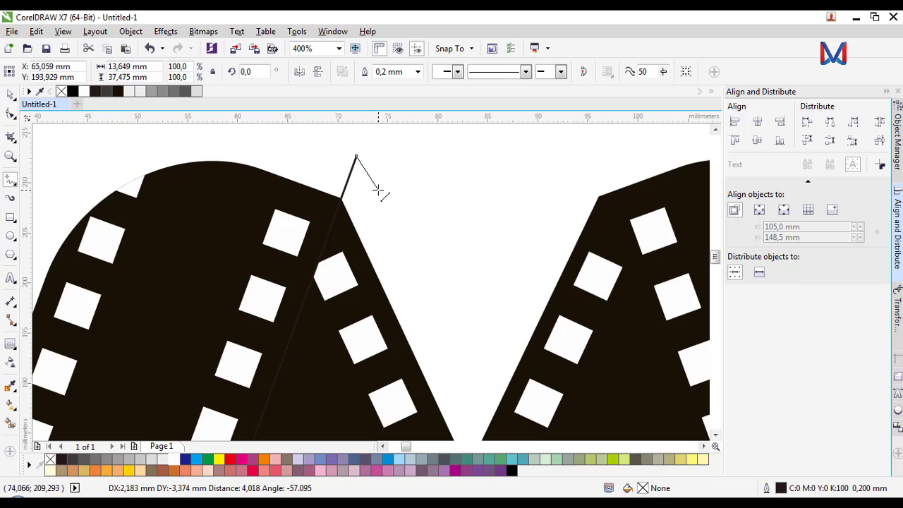
click(379, 191)
click(379, 191)
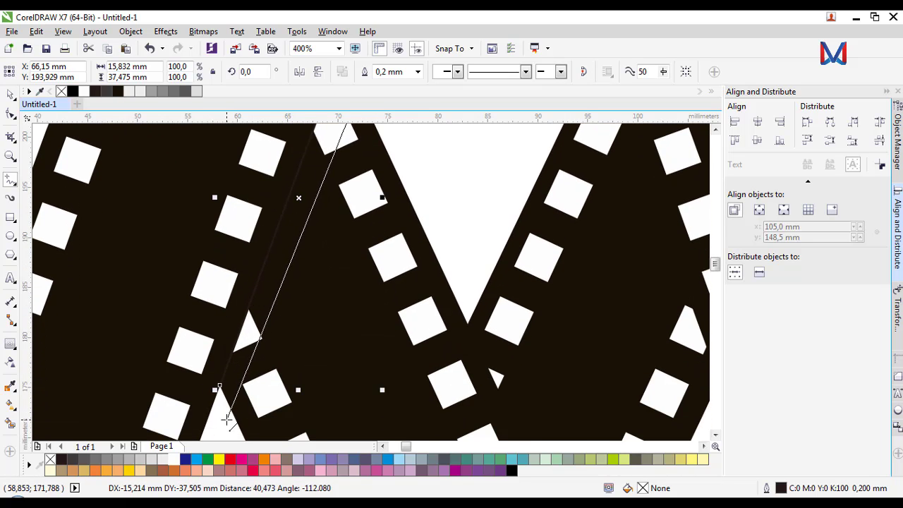
click(225, 422)
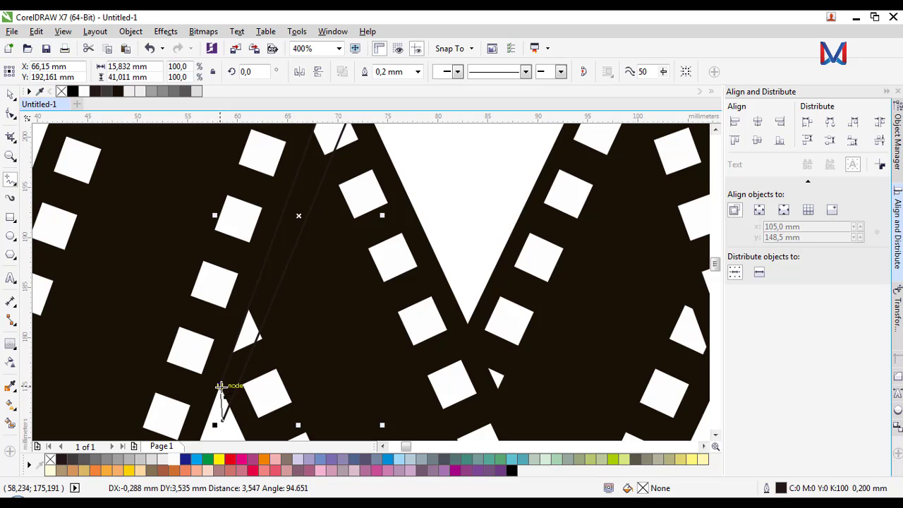
click(220, 387)
Narrow the sliver by moving its outer top node inward towards the leftmost strip.
scroll(267, 183, up, 3)
click(10, 116)
scroll(337, 281, up, 1)
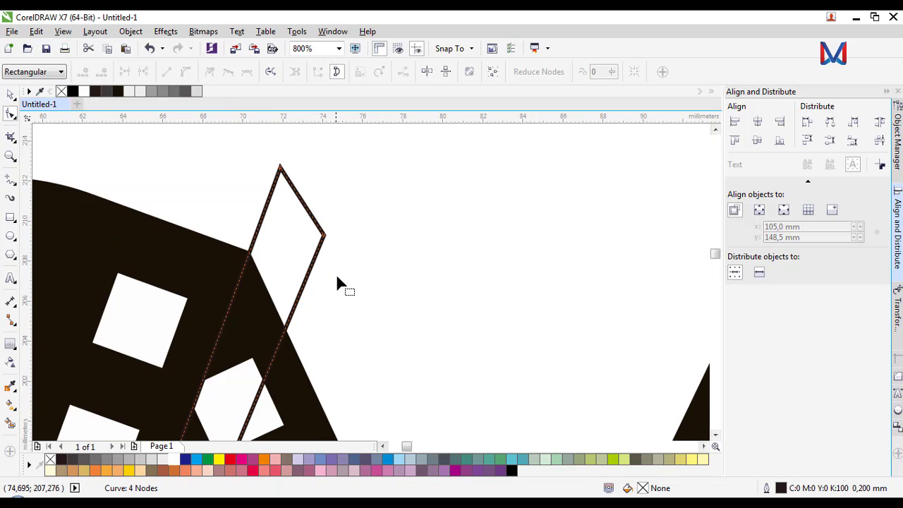
drag(326, 240, 310, 208)
scroll(286, 239, down, 1)
scroll(286, 243, up, 1)
drag(334, 179, 322, 165)
scroll(303, 186, down, 3)
scroll(248, 365, up, 2)
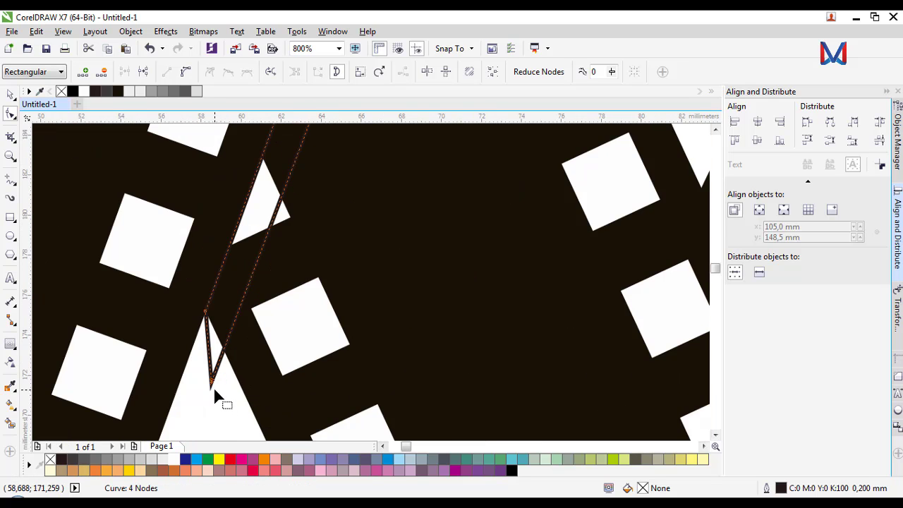
Raise the sliver's lowest node and readjust its outer top node so its long sides run parallel.
drag(212, 387, 210, 374)
scroll(298, 181, down, 2)
scroll(281, 201, up, 2)
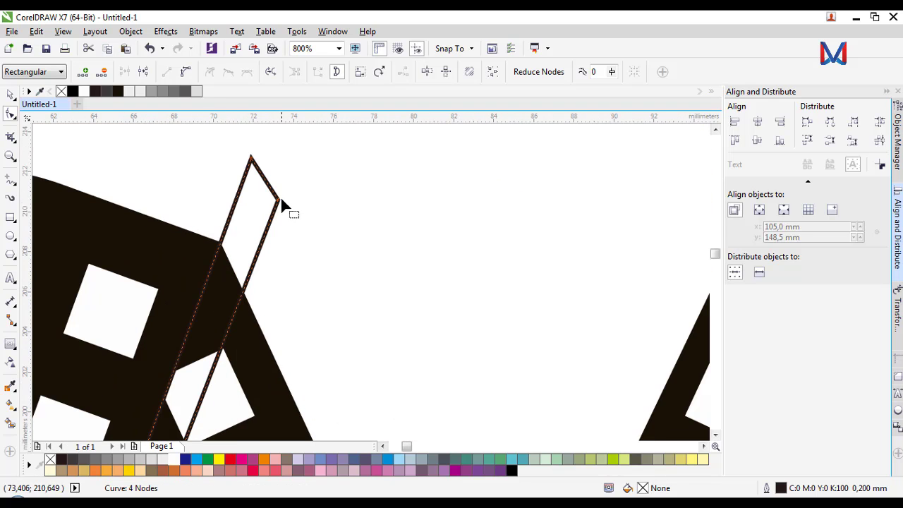
drag(278, 201, 282, 195)
scroll(275, 198, down, 2)
scroll(270, 193, up, 1)
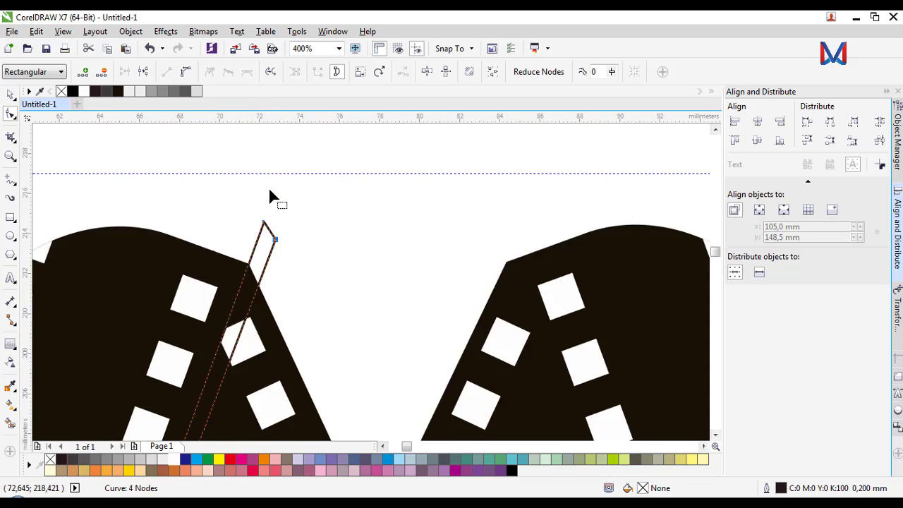
scroll(291, 365, up, 2)
drag(301, 379, 294, 369)
scroll(233, 269, down, 3)
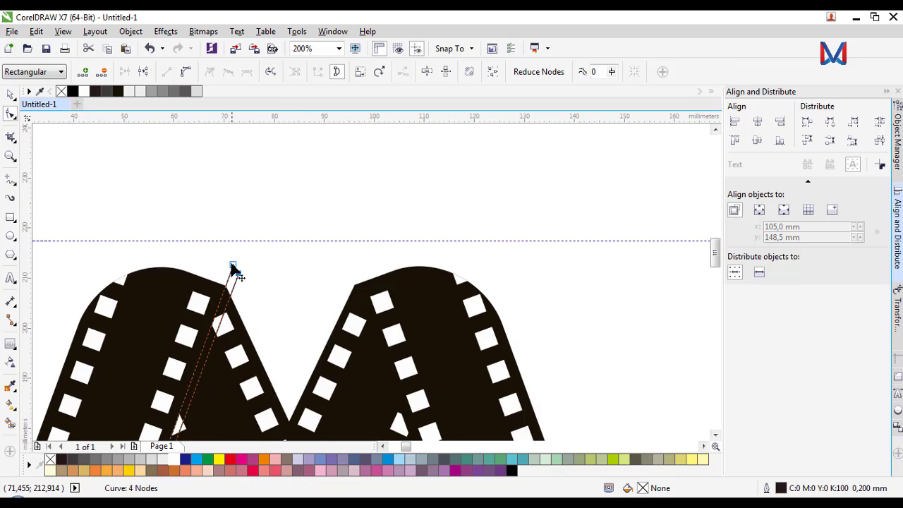
Fill the sliver with white and give it a black hairline outline.
scroll(282, 269, down, 1)
key(space)
scroll(232, 247, up, 2)
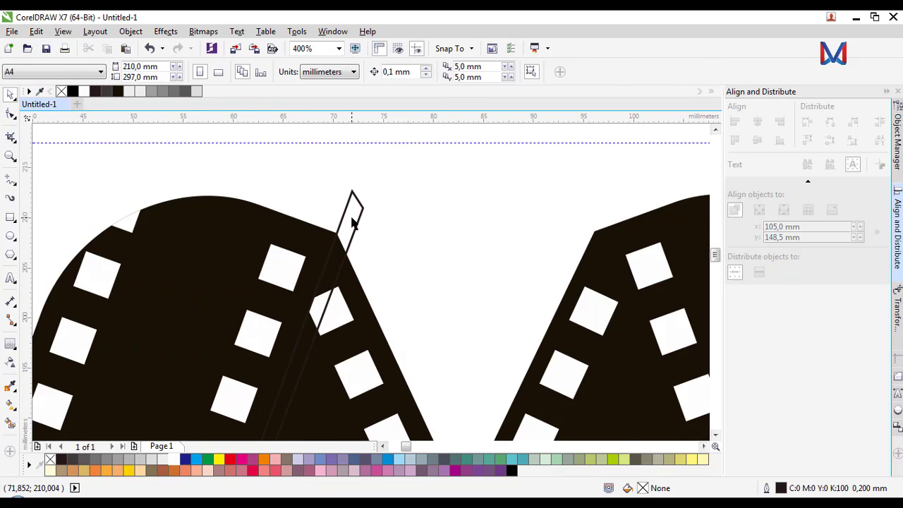
scroll(224, 236, down, 2)
right_click(60, 92)
scroll(265, 297, up, 1)
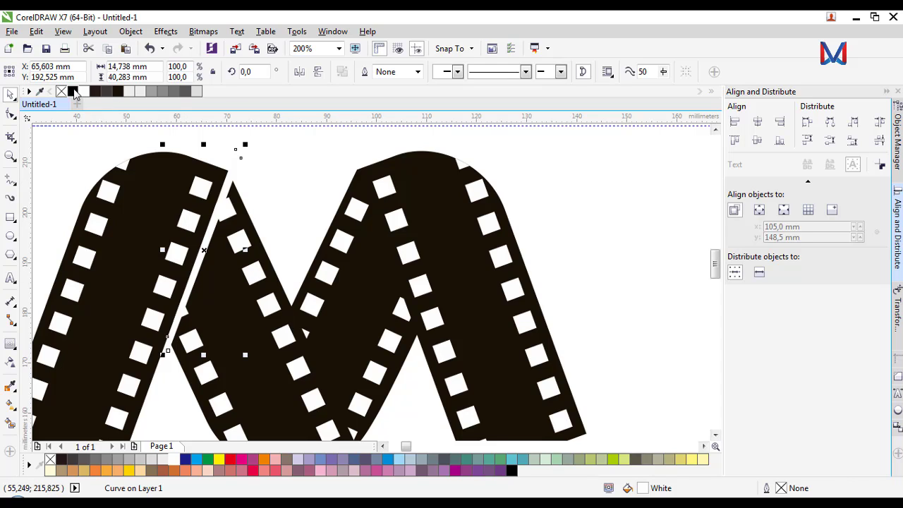
right_click(74, 92)
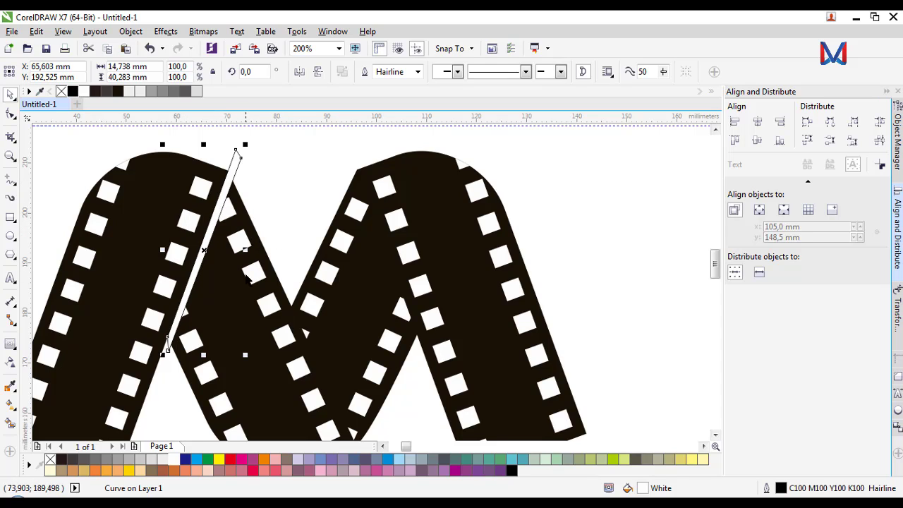
Trim the second strip with the sliver to cut a gap beside the leftmost strip, and mirror the sliver horizontally.
shift+click(228, 296)
click(237, 156)
drag(237, 156, 287, 189)
click(300, 72)
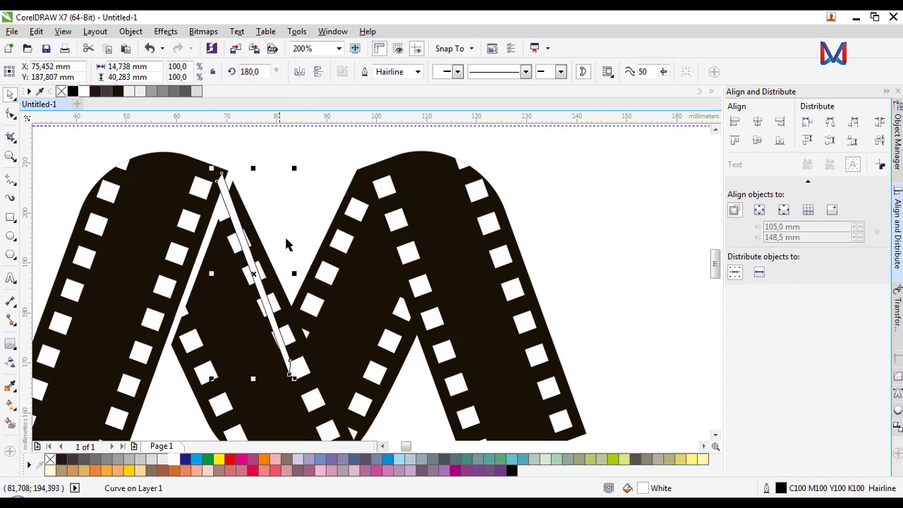
Place the mirrored sliver along the far-right strip's inner edge, trim the third strip with it and move the sliver aside.
drag(249, 253, 381, 241)
shift+click(367, 291)
click(386, 72)
click(339, 145)
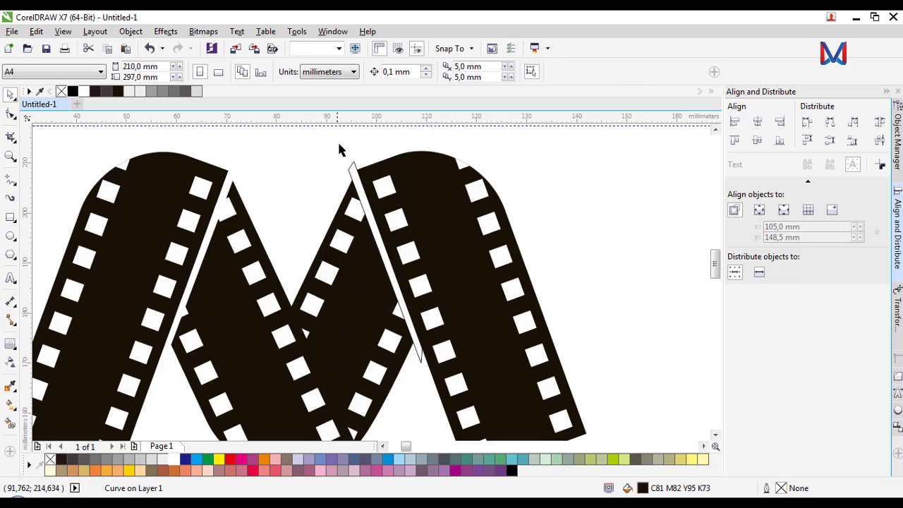
drag(348, 170, 322, 172)
Move the sliver onto the second strip's edge where it crosses the third strip and rotate it about 4° to follow that edge.
scroll(322, 171, down, 1)
scroll(339, 244, up, 1)
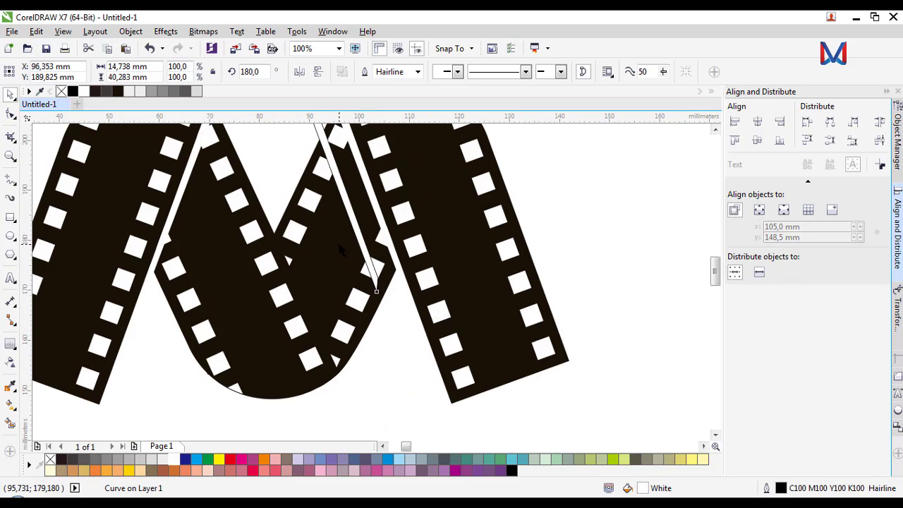
drag(350, 221, 261, 223)
scroll(290, 242, up, 1)
scroll(272, 238, down, 1)
drag(302, 325, 321, 348)
scroll(273, 205, up, 1)
click(271, 209)
drag(247, 175, 239, 181)
scroll(279, 197, down, 1)
scroll(289, 248, up, 1)
drag(292, 259, 279, 261)
scroll(279, 261, down, 1)
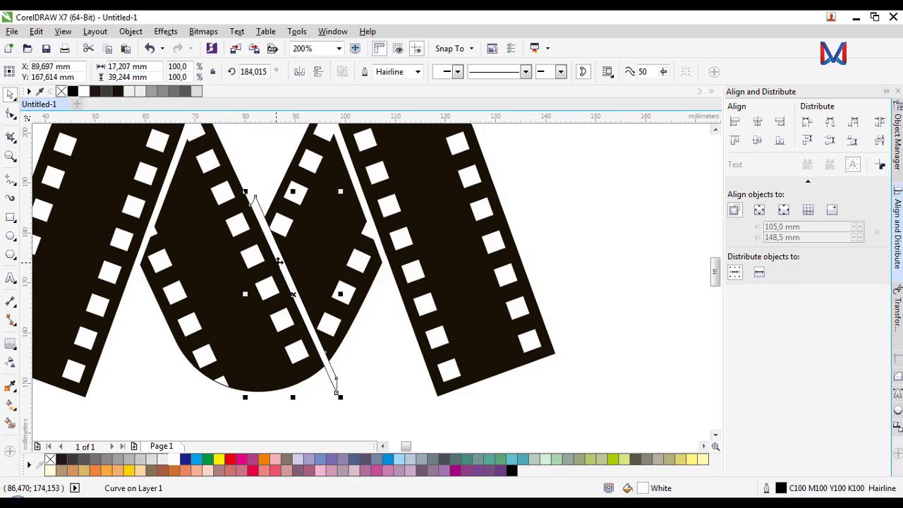
Trim the third strip with the sliver to cut a gap beside the second strip, and delete the sliver.
shift+click(319, 280)
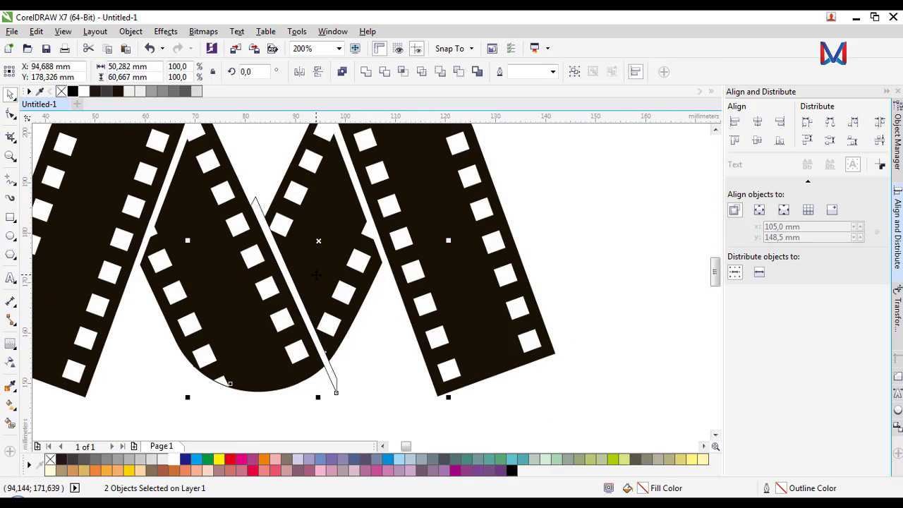
click(385, 72)
click(526, 170)
drag(334, 381, 561, 364)
click(595, 350)
scroll(550, 317, down, 1)
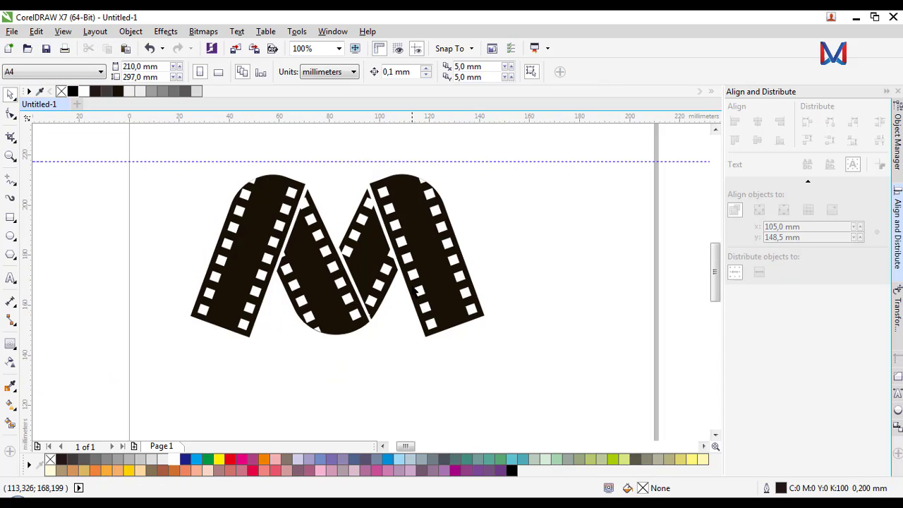
scroll(369, 216, down, 1)
scroll(339, 210, up, 1)
scroll(331, 237, down, 1)
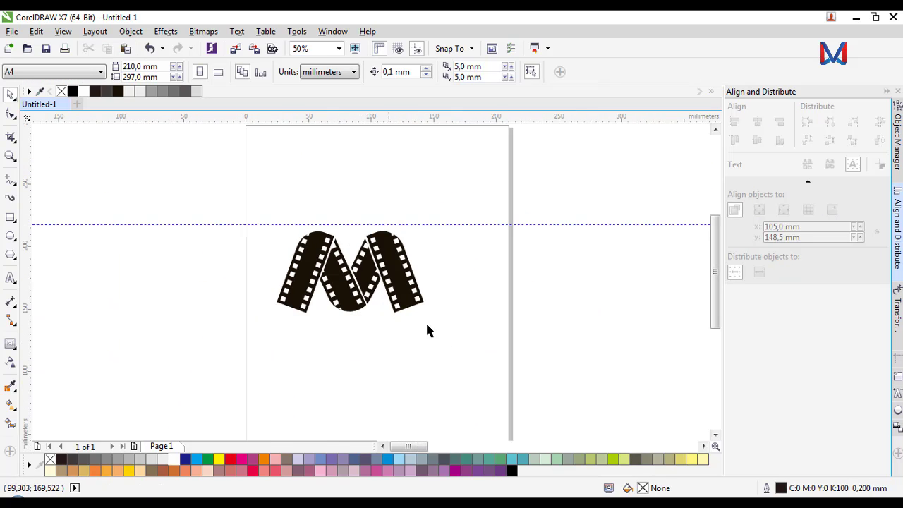
Group all the strips of the M and move the logo to about X 109 mm, Y 157 mm.
drag(172, 229, 179, 210)
key(ctrl+g)
drag(340, 283, 370, 310)
scroll(370, 300, up, 1)
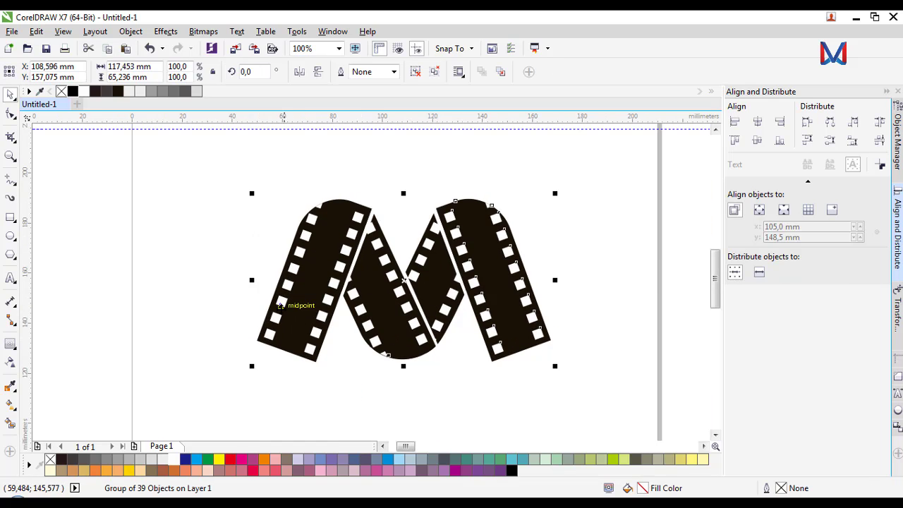
scroll(343, 240, up, 1)
scroll(344, 239, down, 1)
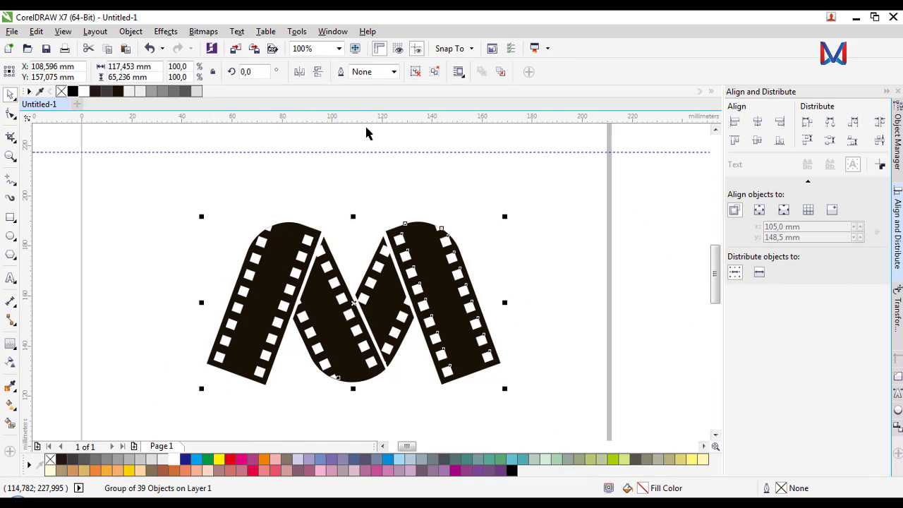
Ungroup the logo, along with the leftmost and far-right strip groups inside it.
click(414, 71)
click(234, 226)
click(249, 289)
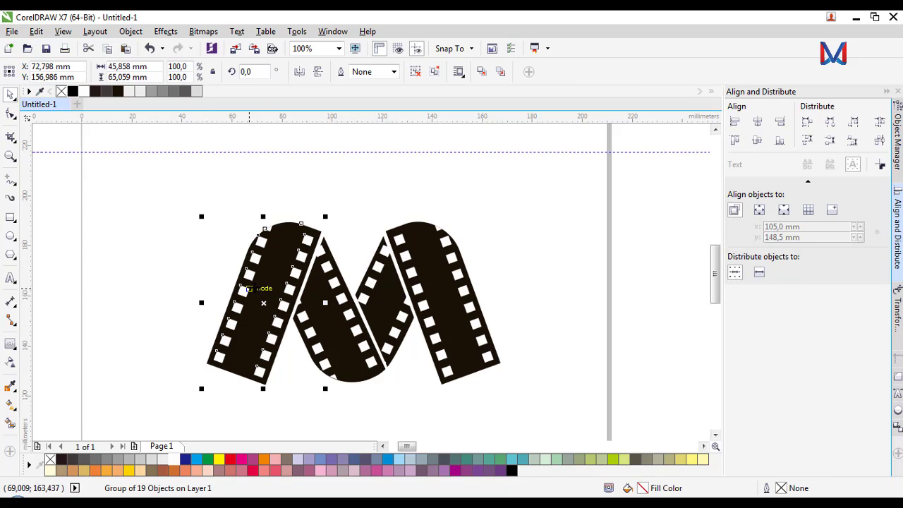
click(417, 72)
click(516, 164)
click(447, 272)
click(417, 72)
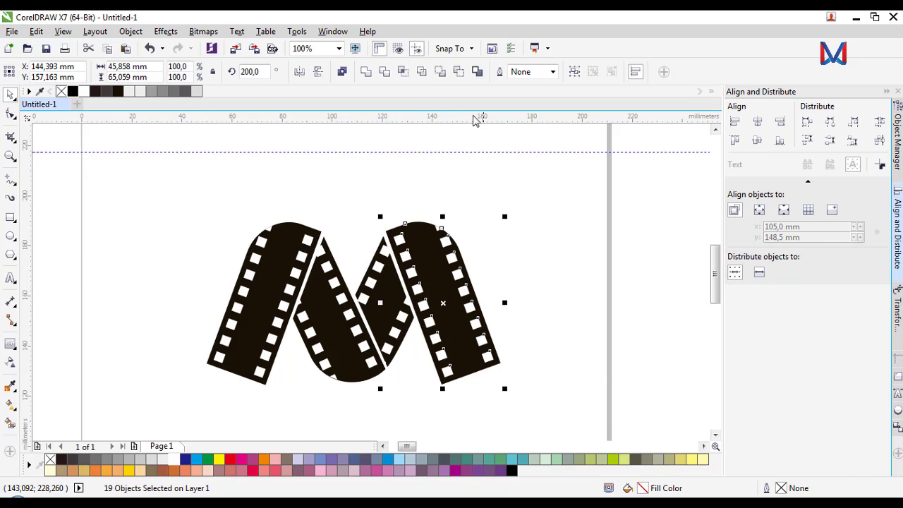
click(498, 159)
Add a one-step inside contour with a 1.54 mm offset to the leftmost strip.
scroll(245, 303, up, 1)
click(247, 310)
scroll(51, 330, down, 1)
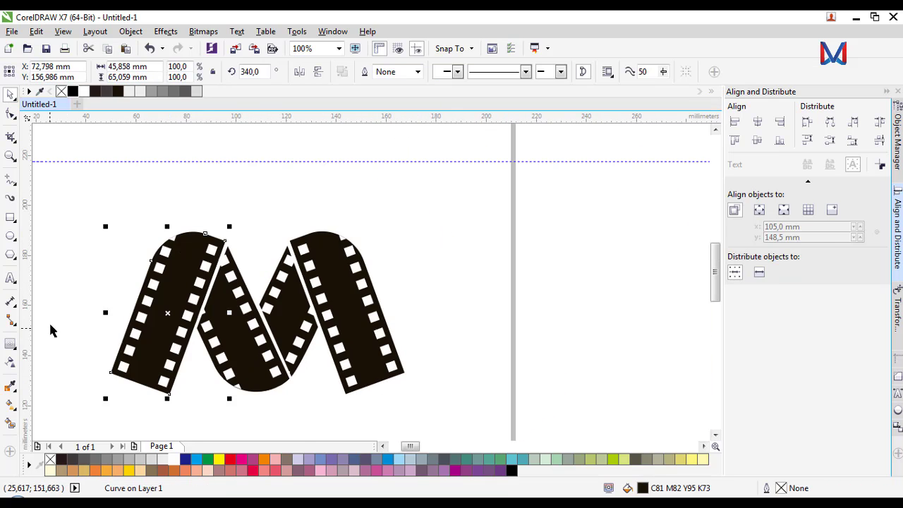
click(11, 345)
scroll(373, 298, down, 1)
click(305, 73)
scroll(265, 286, up, 2)
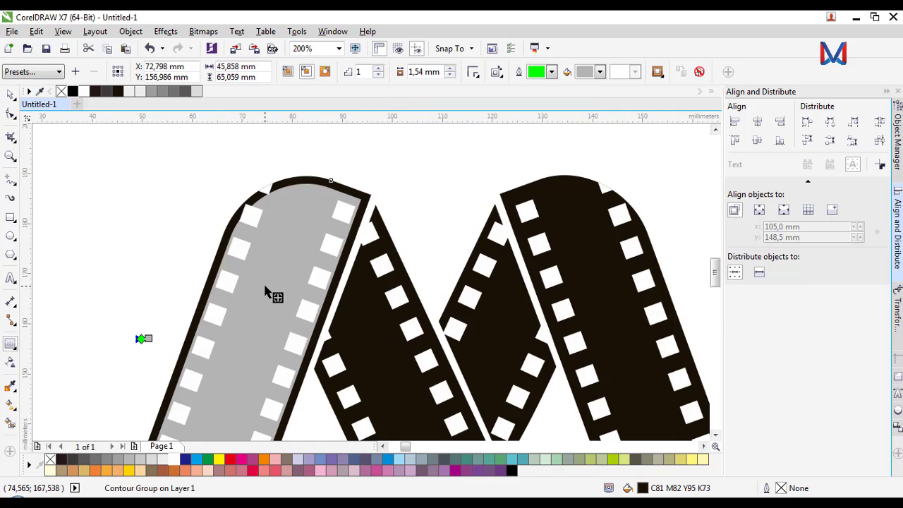
scroll(264, 243, down, 1)
scroll(234, 357, up, 1)
scroll(296, 240, down, 1)
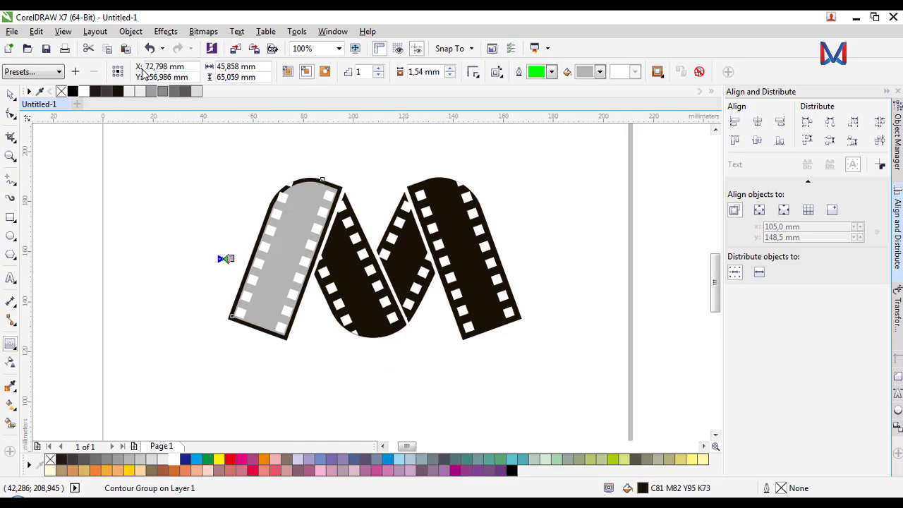
Break the leftmost strip's contour group apart and fill the inner shape with 80% black.
click(130, 31)
click(226, 230)
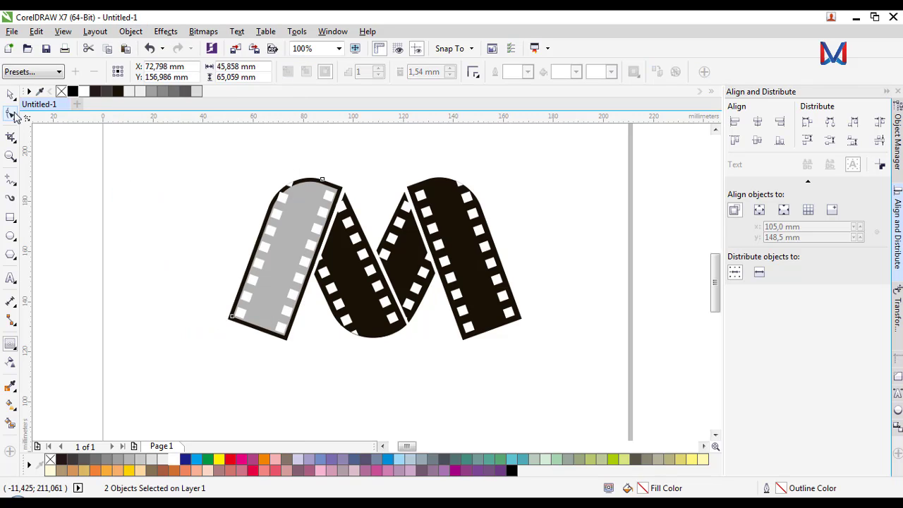
key(space)
click(105, 202)
click(291, 219)
click(185, 92)
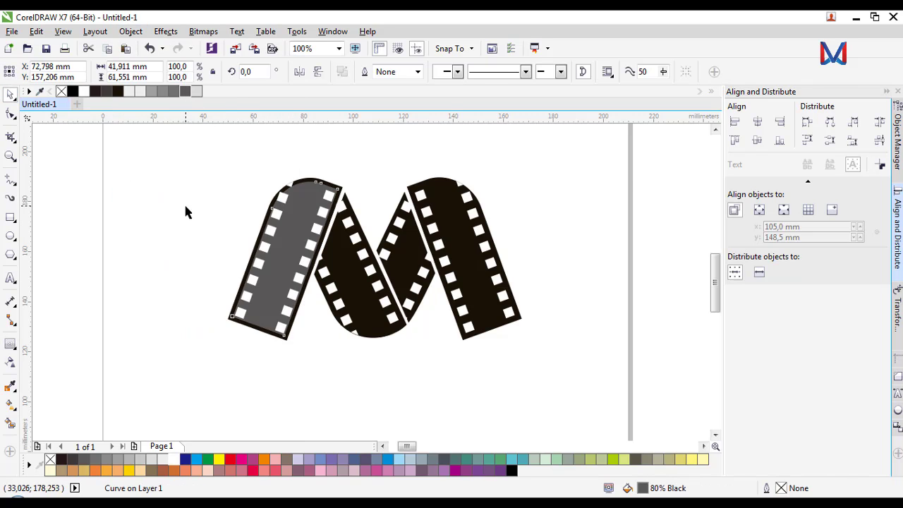
click(186, 212)
scroll(264, 332, up, 2)
scroll(330, 175, down, 2)
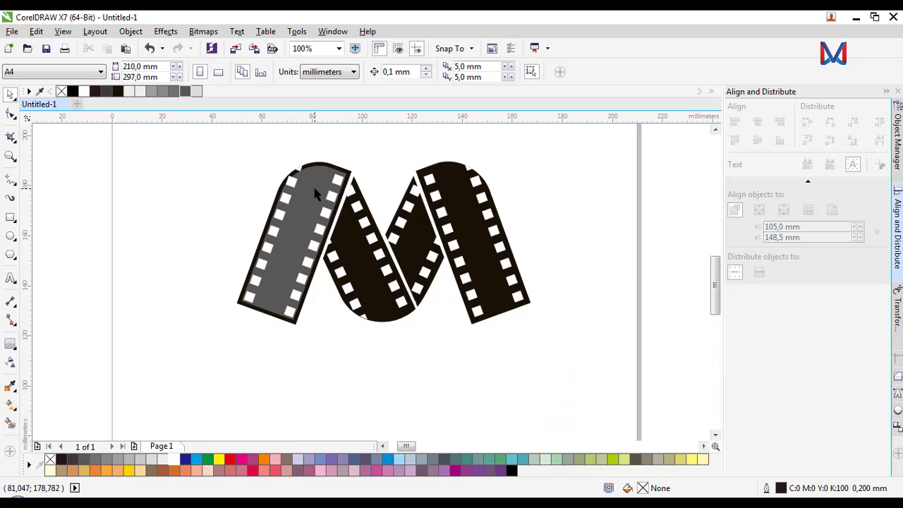
Apply a linear transparency to the leftmost strip's inner shape, fading from opaque at the top to fully transparent lower down.
click(12, 357)
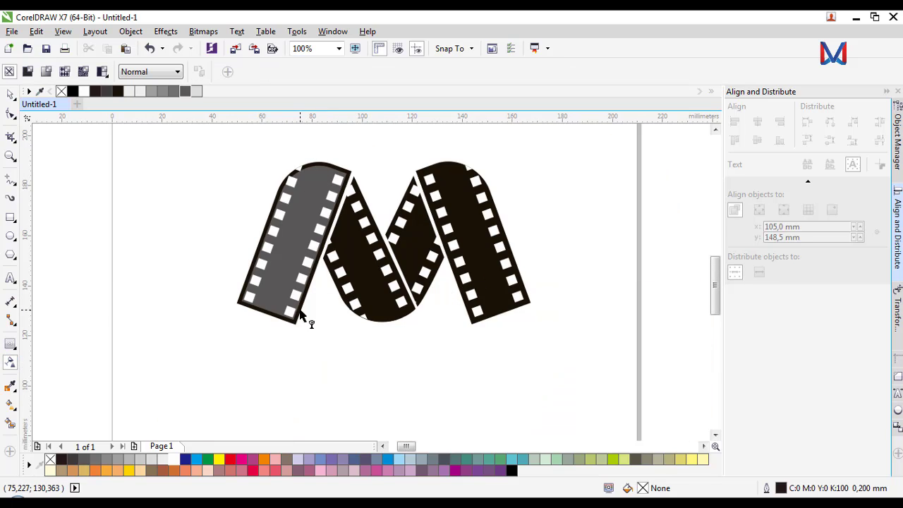
drag(290, 313, 316, 177)
drag(273, 312, 346, 160)
drag(347, 161, 270, 363)
drag(272, 311, 319, 150)
drag(270, 362, 338, 258)
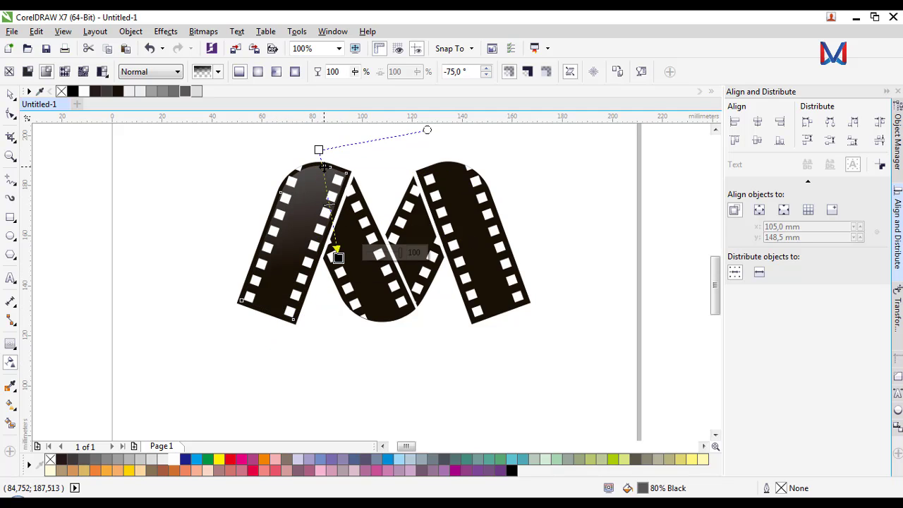
Reposition both ends of the leftmost strip's transparency so it fades diagonally from the upper left at about -34°.
drag(319, 151, 289, 148)
drag(337, 256, 336, 216)
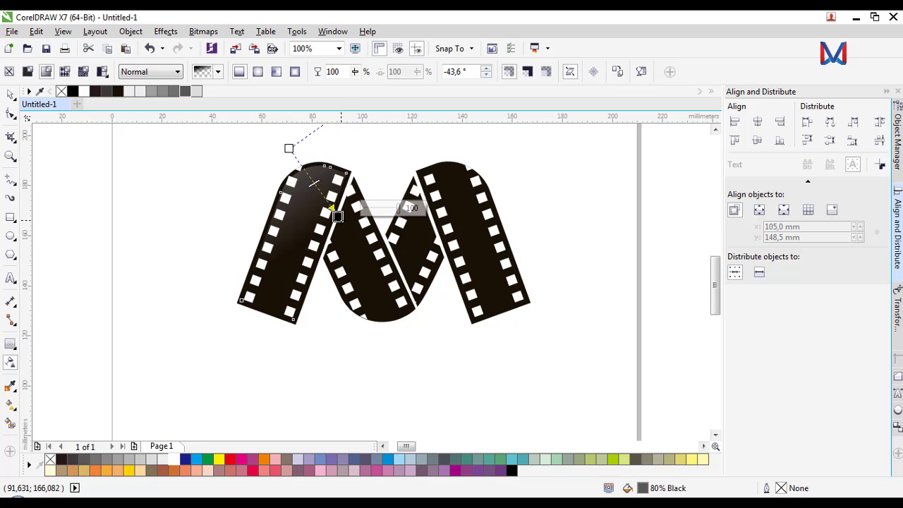
drag(285, 146, 267, 146)
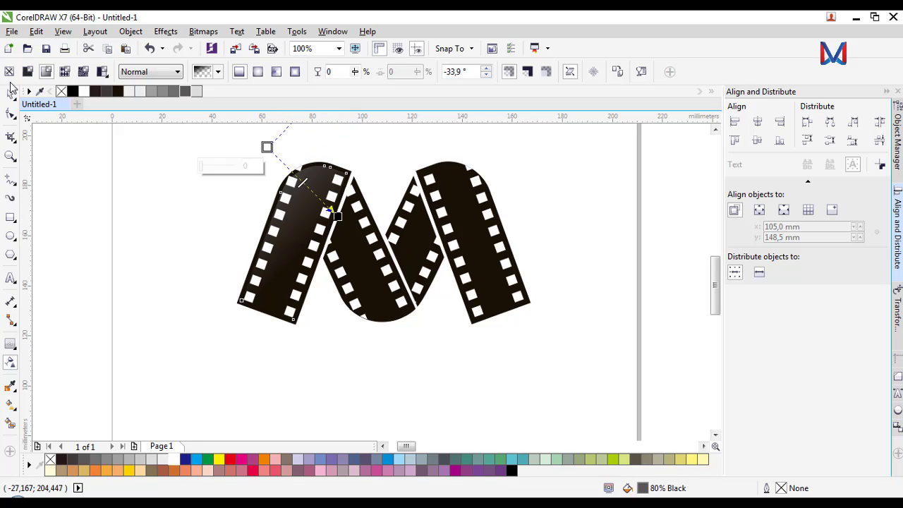
click(11, 91)
scroll(185, 332, down, 2)
scroll(372, 275, up, 2)
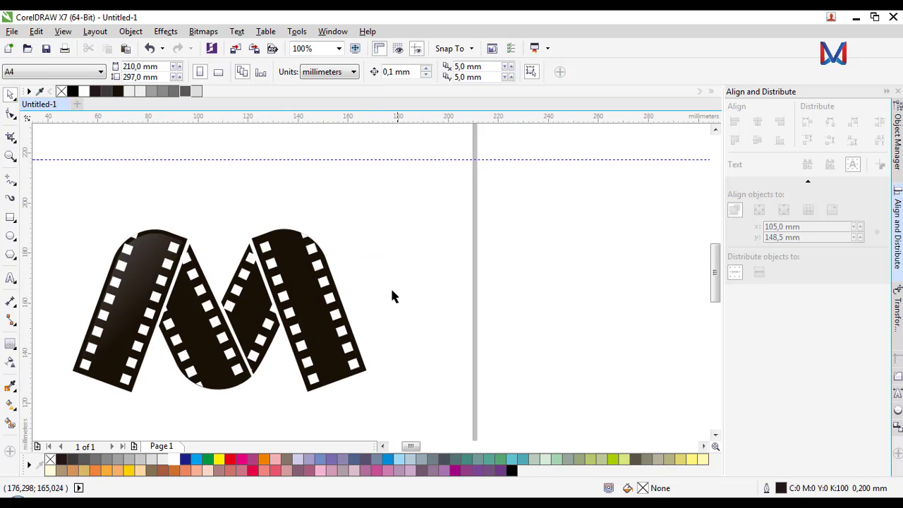
Add a one-step inside contour with a 1.54 mm offset to the far-right strip and break the contour group apart.
scroll(388, 293, left, 2)
click(392, 300)
click(10, 344)
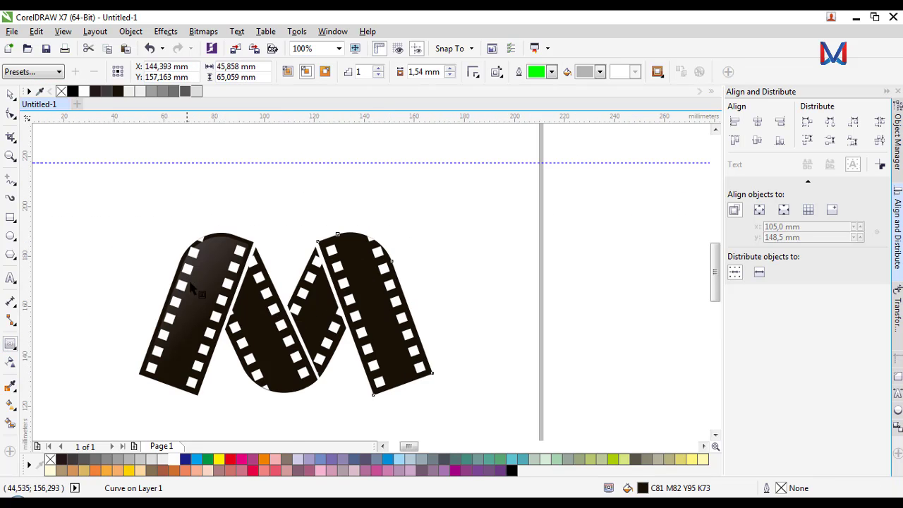
click(305, 72)
click(131, 31)
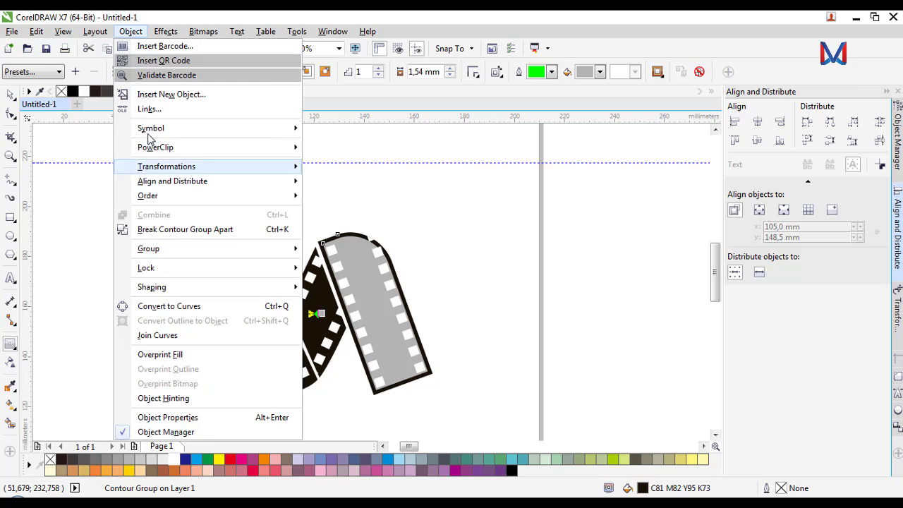
click(195, 228)
click(399, 248)
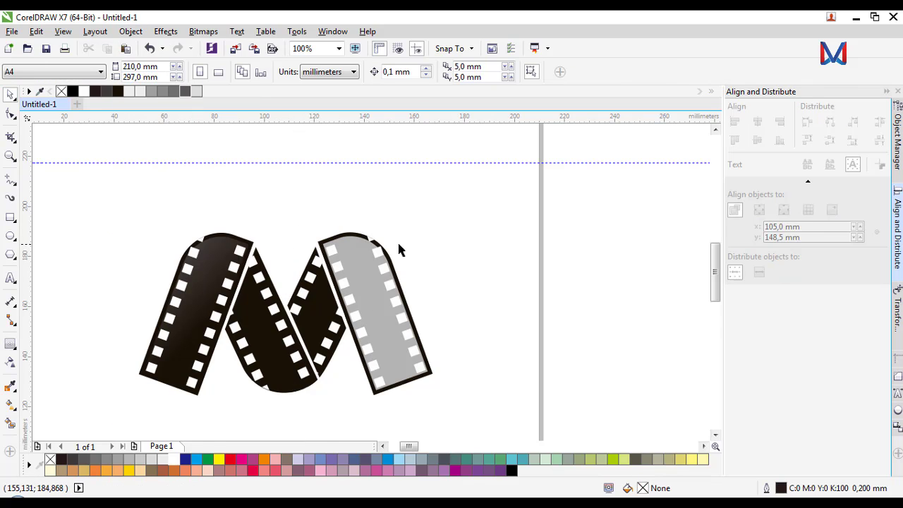
Fill the far-right strip's inner contour shape with 80% black.
click(351, 244)
scroll(351, 244, up, 2)
scroll(351, 241, down, 1)
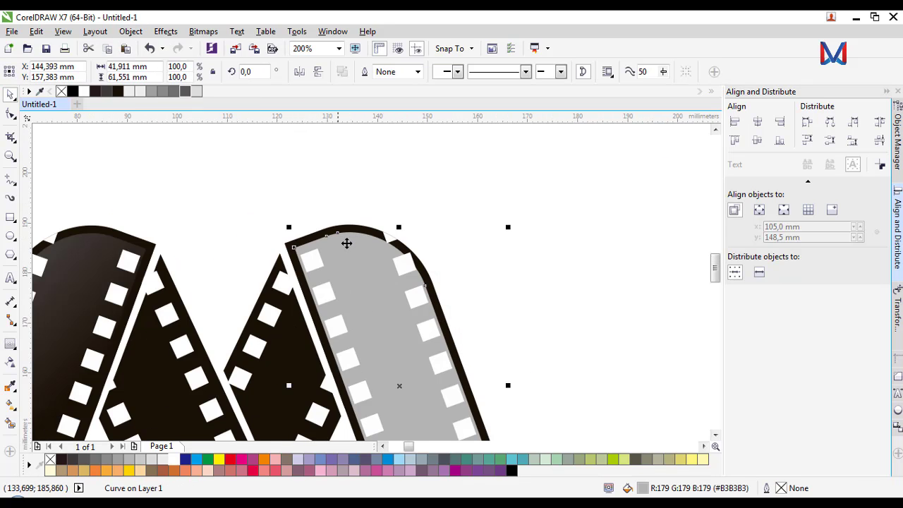
click(185, 91)
click(424, 182)
scroll(424, 183, down, 1)
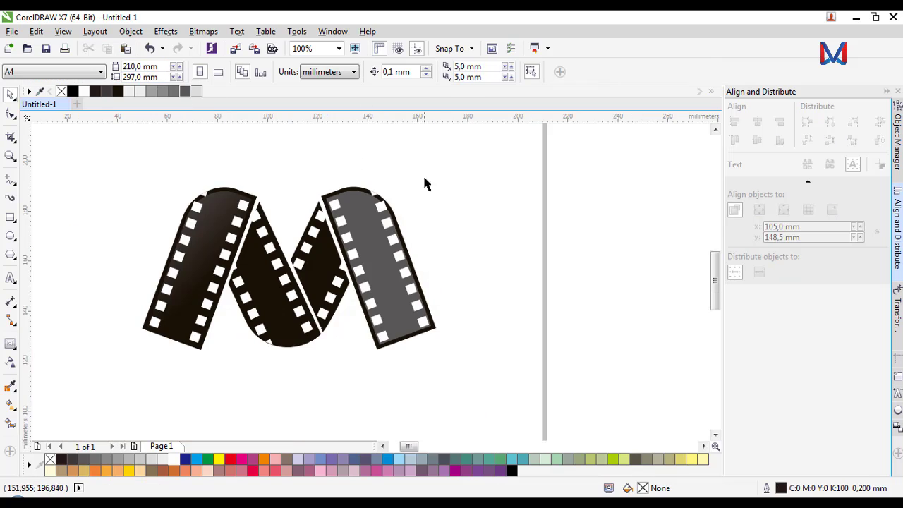
Apply a linear transparency to the far-right strip's inner shape, fading downward from above its top at about -110°.
click(377, 222)
click(10, 362)
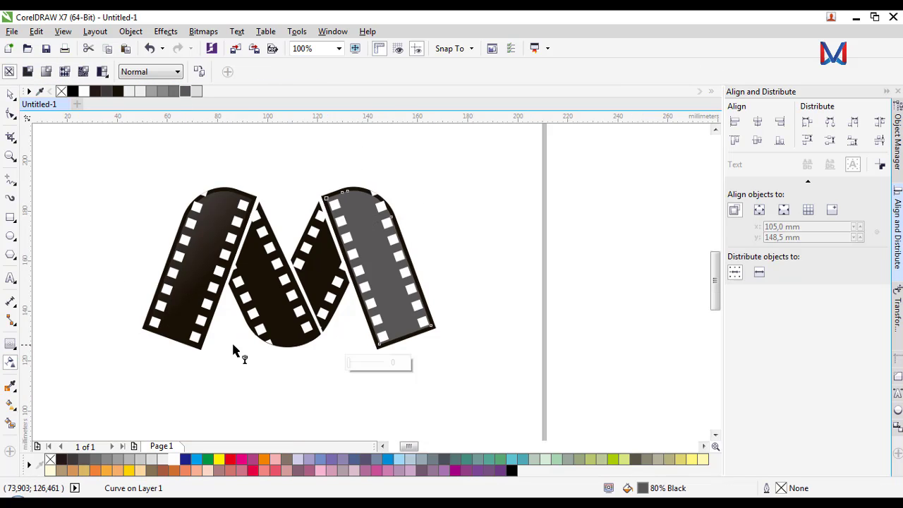
drag(381, 345, 367, 232)
scroll(484, 132, down, 1)
scroll(416, 290, up, 1)
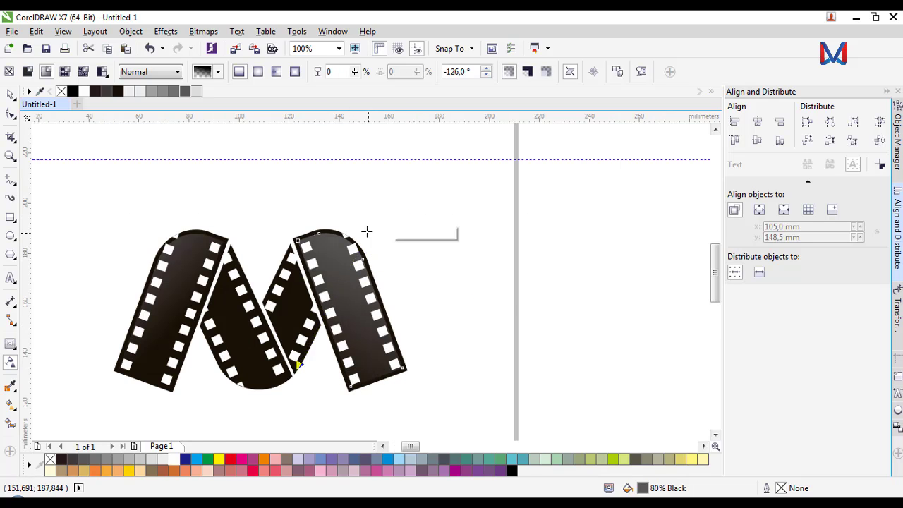
drag(292, 371, 338, 332)
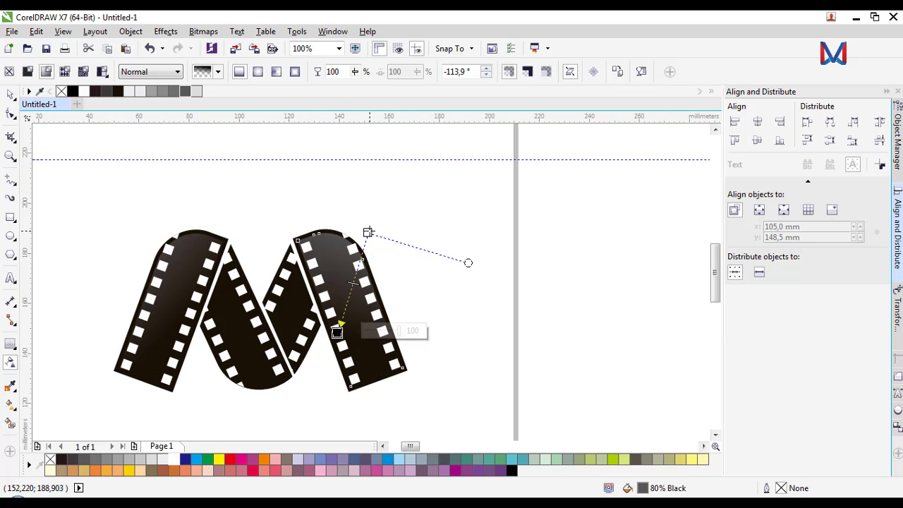
drag(369, 233, 378, 174)
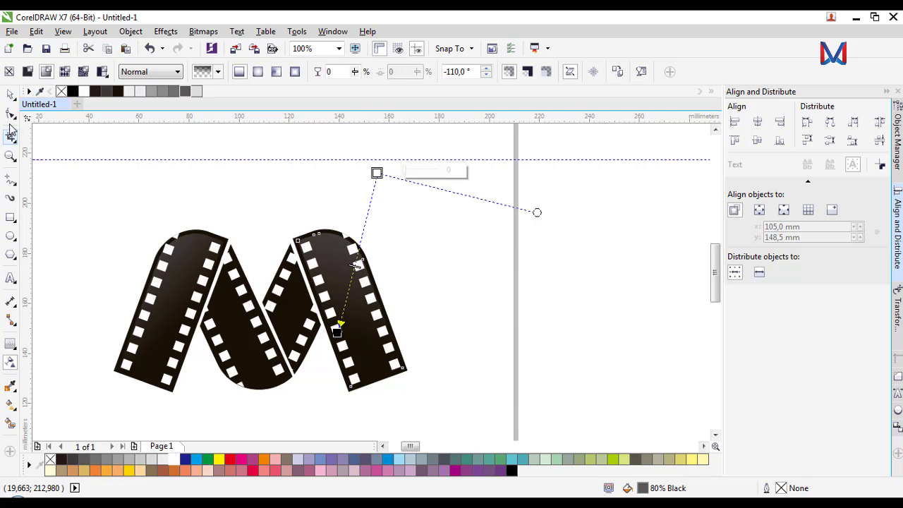
click(10, 94)
click(204, 173)
Add a one-step inside contour to the third strip of the M and set its offset to 1.04 mm.
scroll(374, 279, down, 1)
scroll(333, 302, up, 2)
click(326, 300)
scroll(212, 325, down, 1)
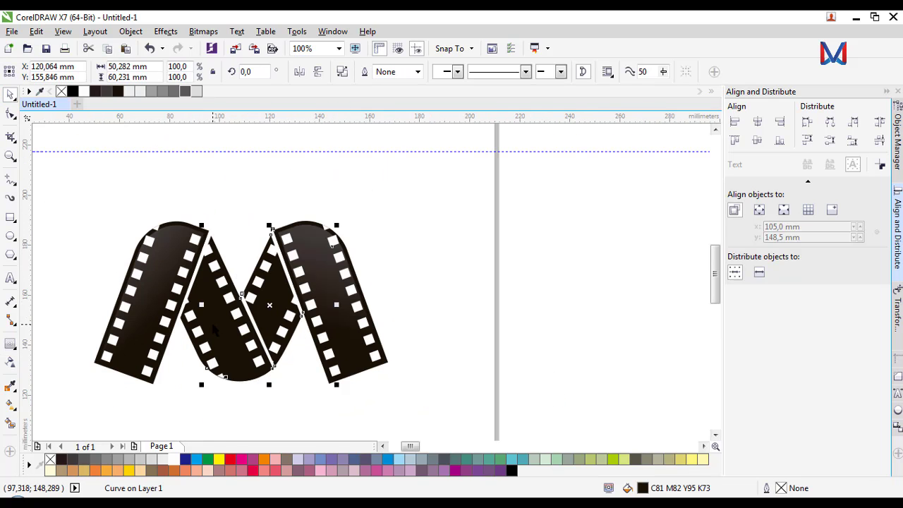
click(11, 344)
click(307, 73)
scroll(252, 296, up, 1)
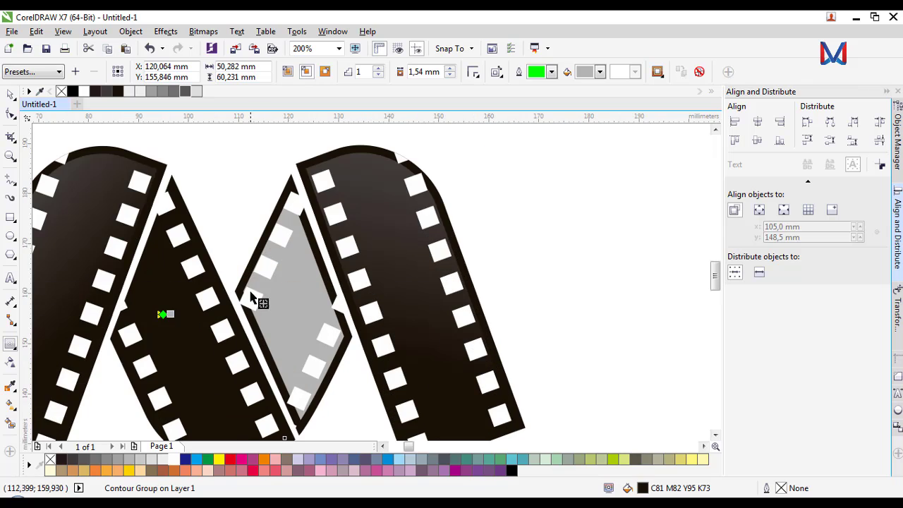
click(450, 69)
click(449, 75)
click(449, 75)
scroll(478, 151, down, 1)
scroll(368, 260, up, 1)
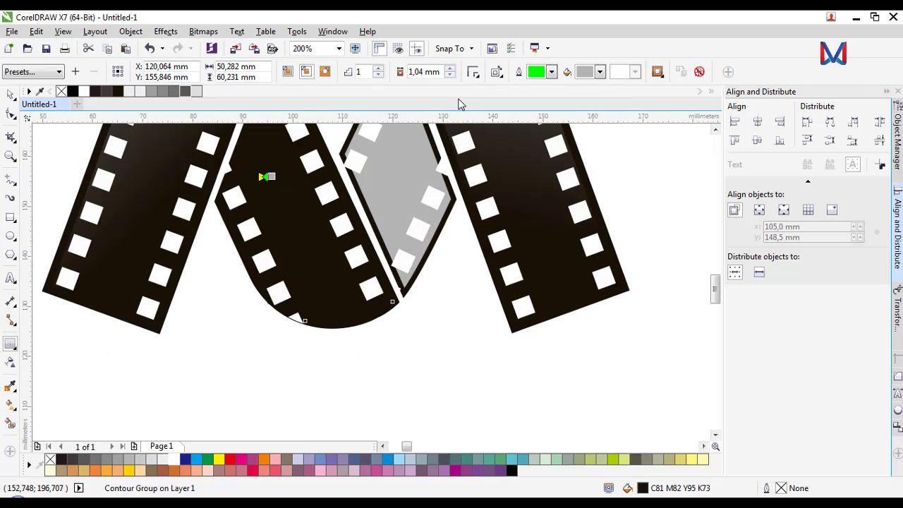
scroll(71, 413, down, 2)
Break the third strip's contour group apart and fill its inner shape with 80% black.
click(130, 31)
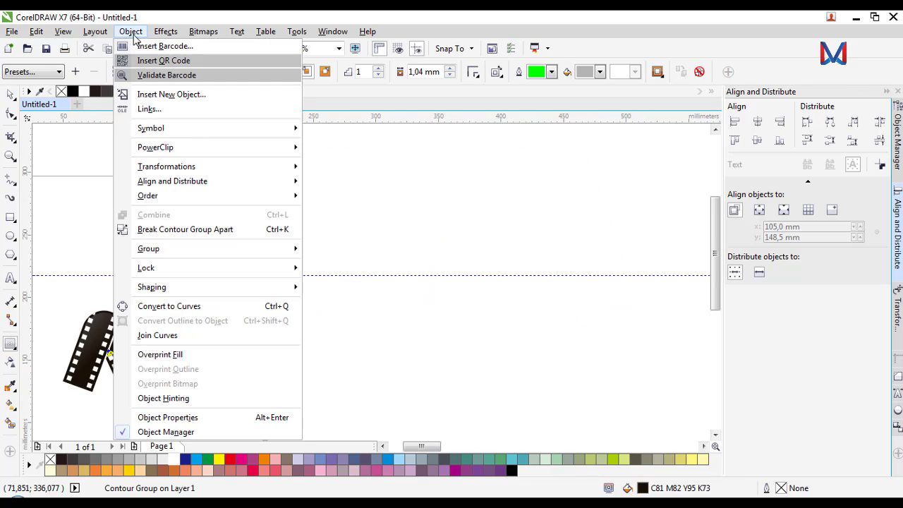
click(168, 230)
scroll(218, 343, up, 2)
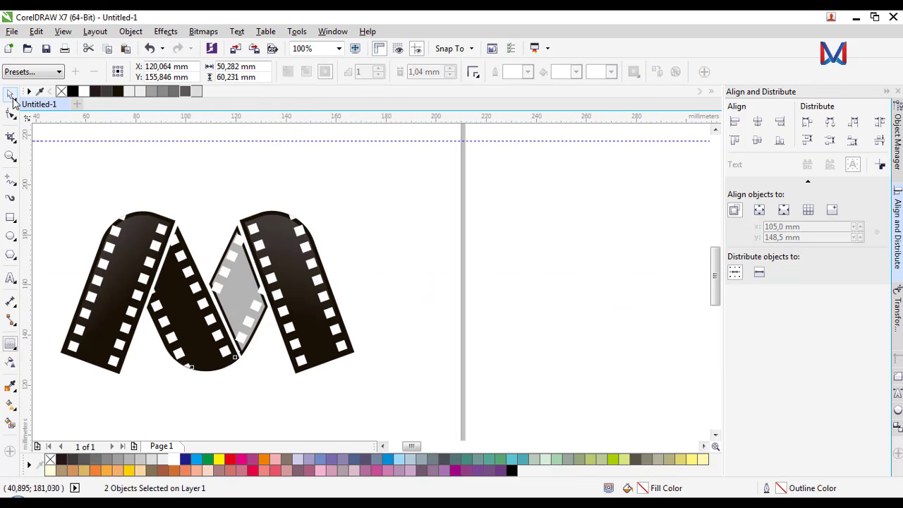
click(257, 344)
click(242, 296)
click(185, 92)
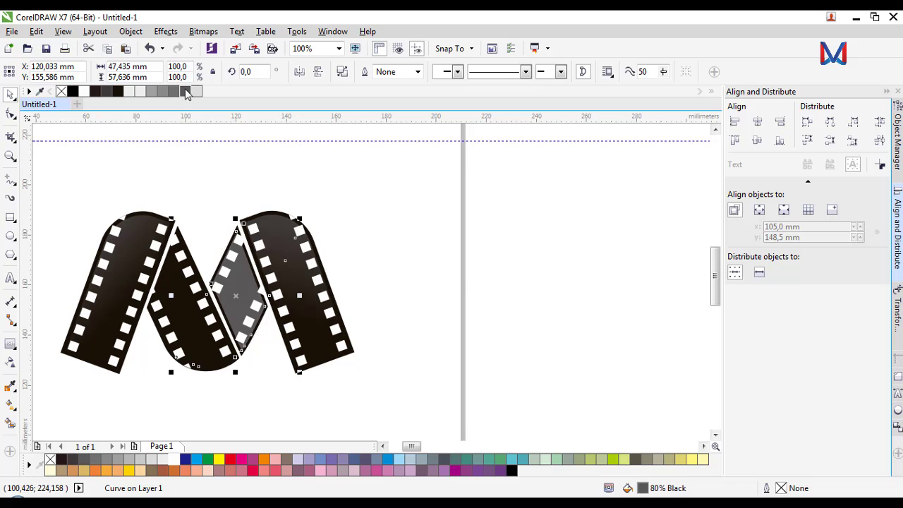
click(423, 188)
Apply a linear transparency to the third strip's inner shape, fading from opaque above its top to transparent below.
click(243, 292)
click(10, 367)
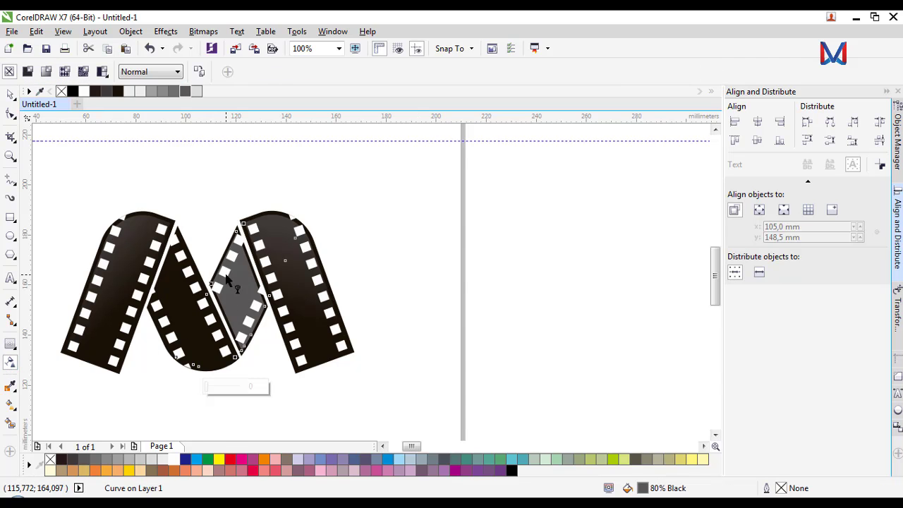
scroll(235, 271, up, 1)
scroll(259, 270, down, 1)
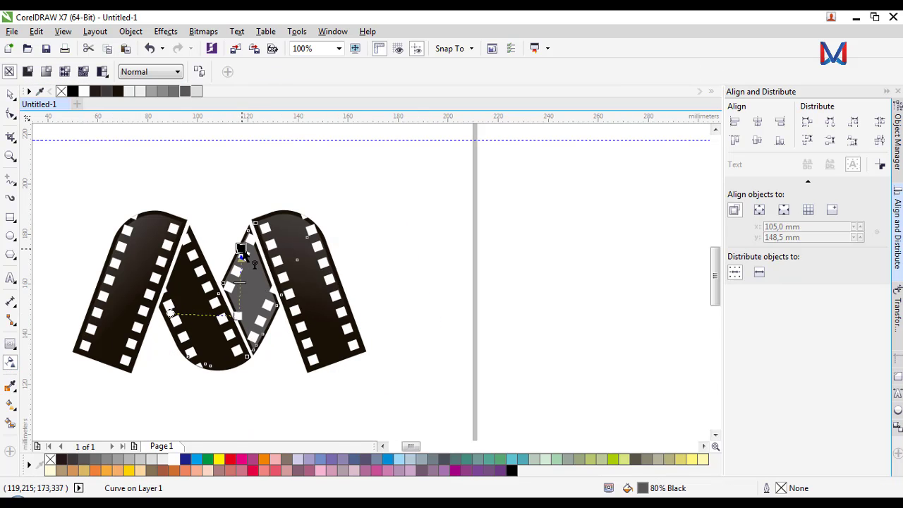
drag(248, 224, 247, 295)
drag(145, 306, 326, 242)
drag(246, 251, 246, 241)
scroll(245, 289, up, 1)
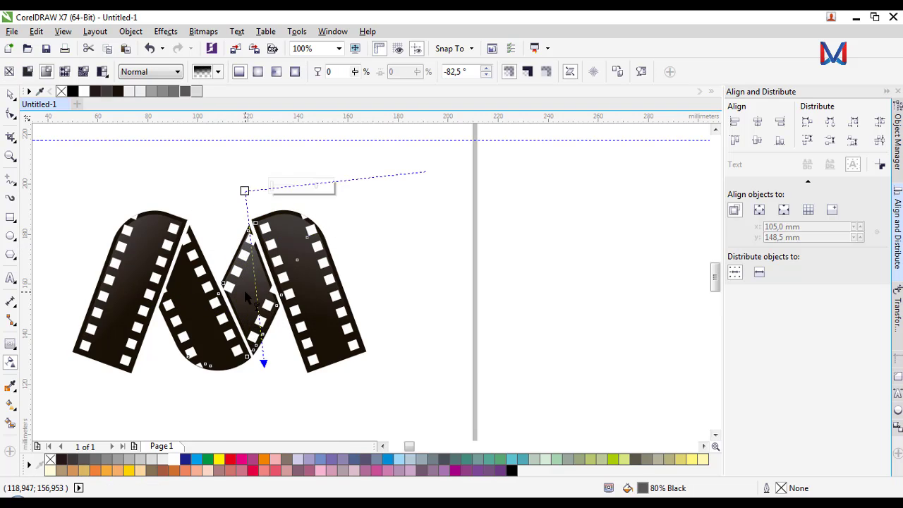
Shorten the third strip's transparency so it ends near the strip's middle at about -80°.
drag(264, 372, 269, 275)
drag(268, 277, 263, 277)
drag(244, 191, 245, 156)
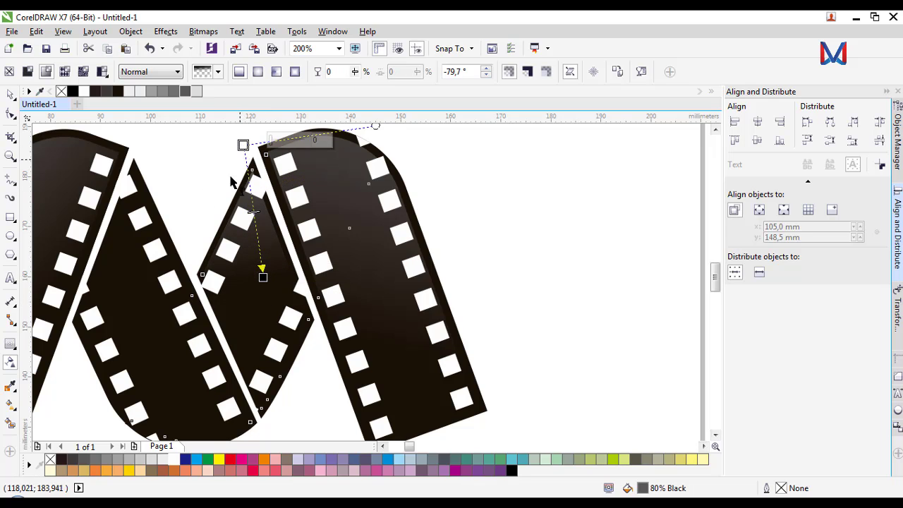
click(11, 94)
click(486, 242)
scroll(486, 242, down, 1)
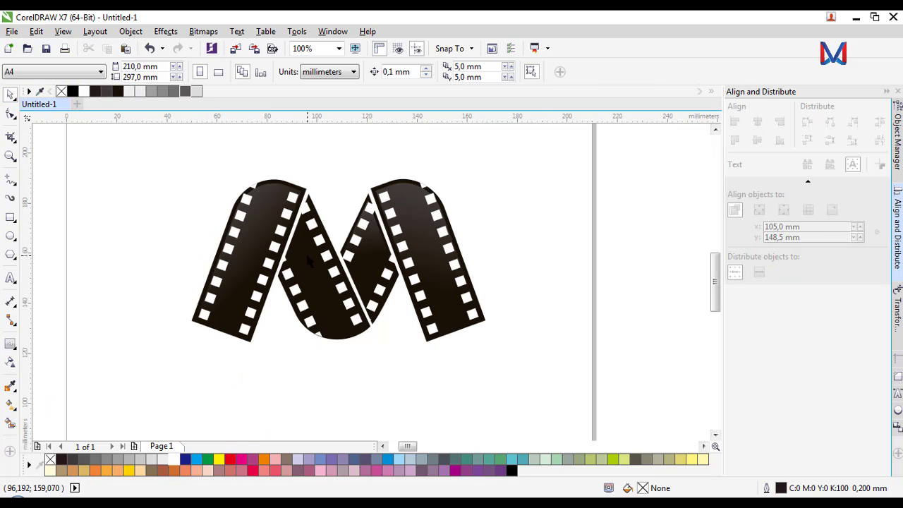
Add a one-step inside contour with a 1.04 mm offset to the second strip of the M.
scroll(308, 296, up, 1)
click(312, 292)
scroll(312, 293, down, 1)
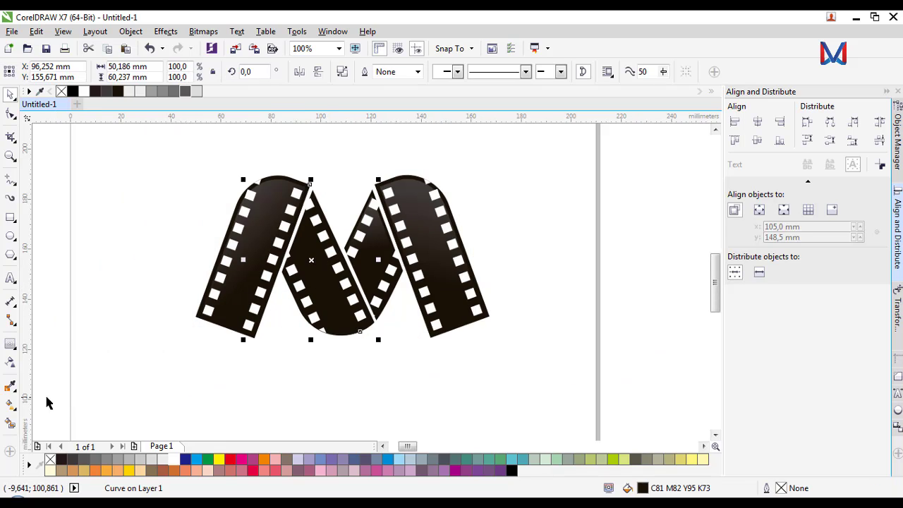
click(10, 345)
click(305, 71)
scroll(324, 268, up, 1)
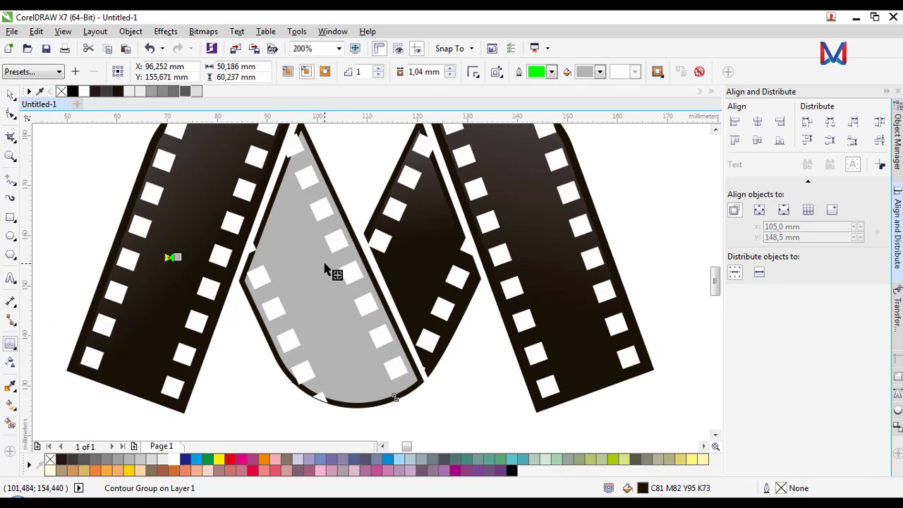
scroll(336, 301, down, 1)
scroll(315, 265, up, 1)
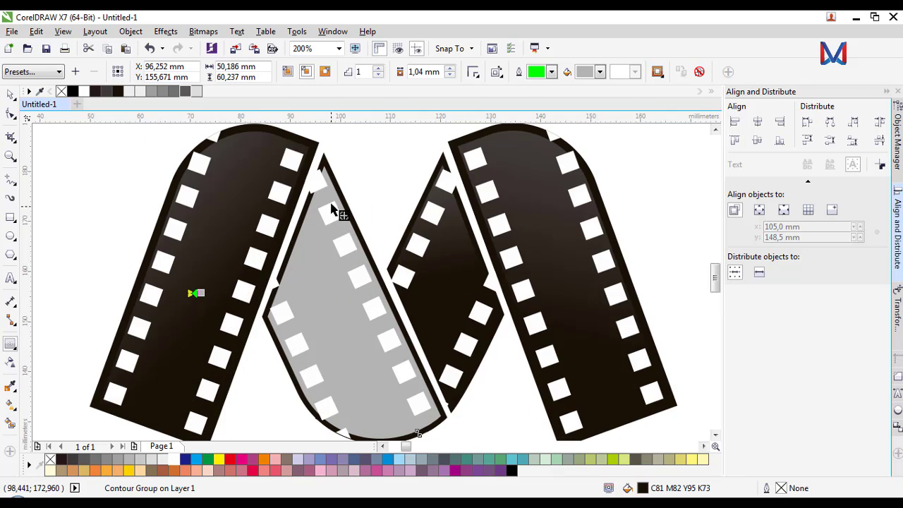
scroll(214, 288, down, 1)
scroll(214, 288, up, 1)
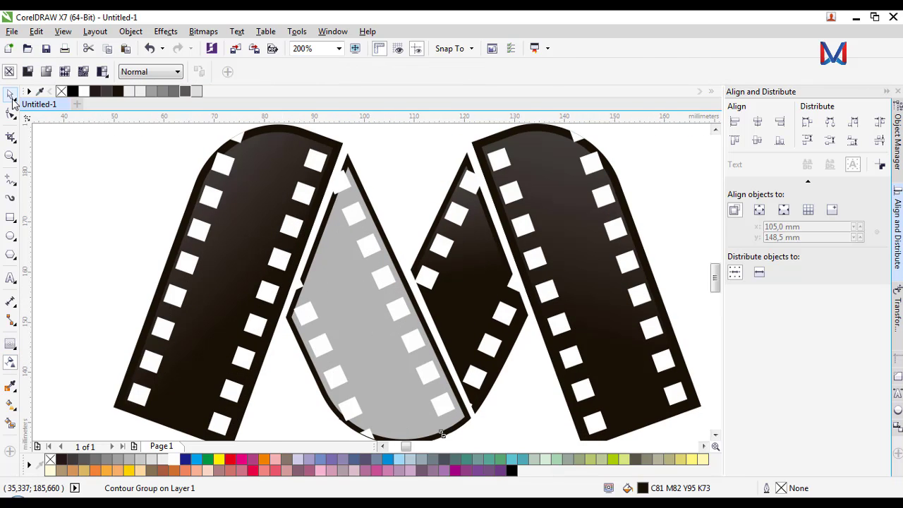
Break the second strip's contour group apart and fill its inner shape with 80% black.
click(130, 31)
click(123, 229)
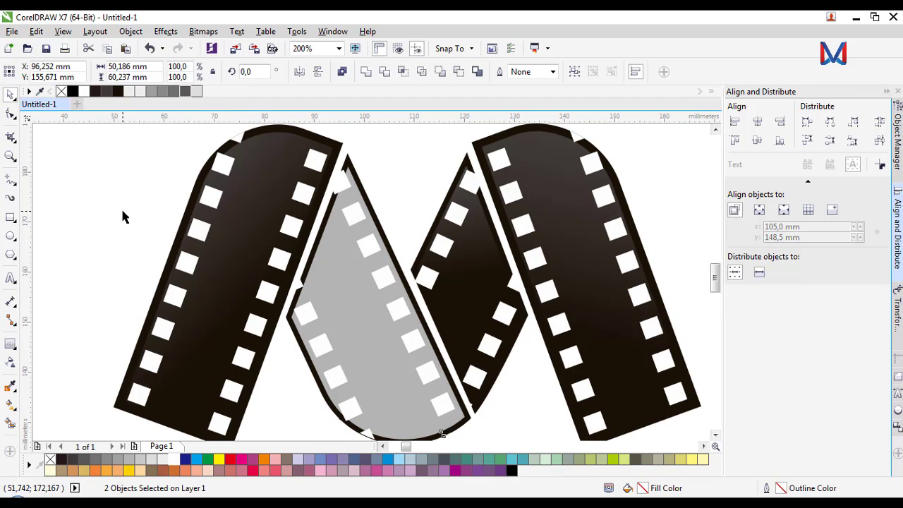
click(369, 338)
click(186, 92)
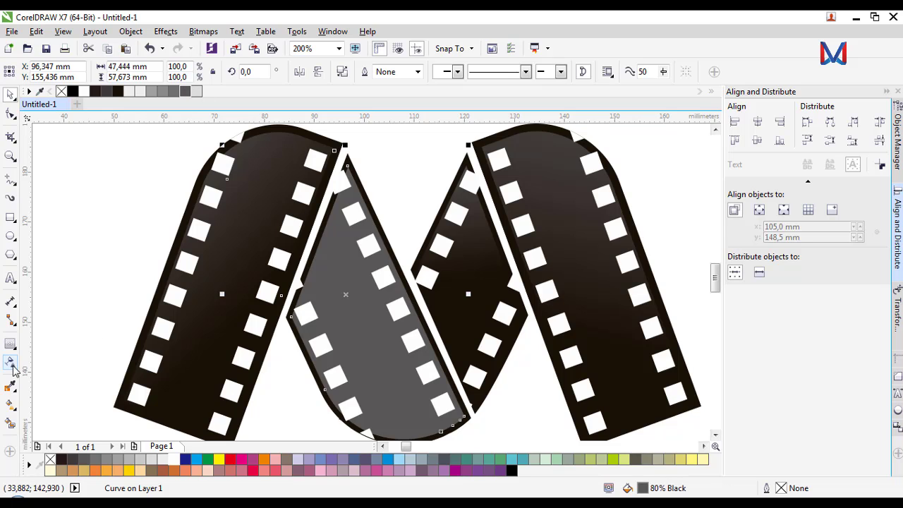
Apply a linear transparency to the second strip's inner shape and adjust its fade direction and length.
click(11, 363)
scroll(314, 224, down, 1)
drag(341, 213, 344, 160)
drag(334, 257, 334, 288)
click(11, 95)
click(113, 149)
scroll(286, 237, down, 2)
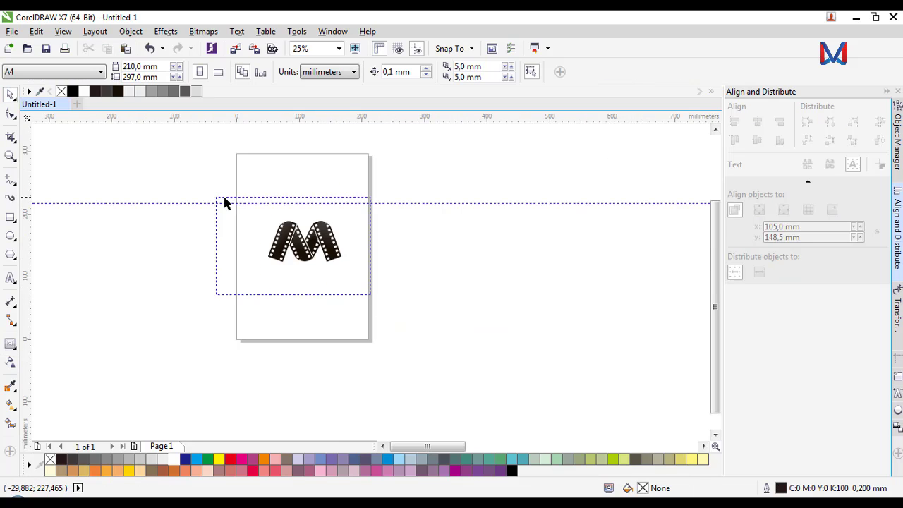
Group all parts of the M logo and scale the group down proportionally.
drag(225, 203, 205, 209)
key(ctrl+g)
scroll(320, 238, up, 1)
drag(373, 295, 339, 275)
click(409, 277)
scroll(331, 276, down, 1)
scroll(316, 264, up, 2)
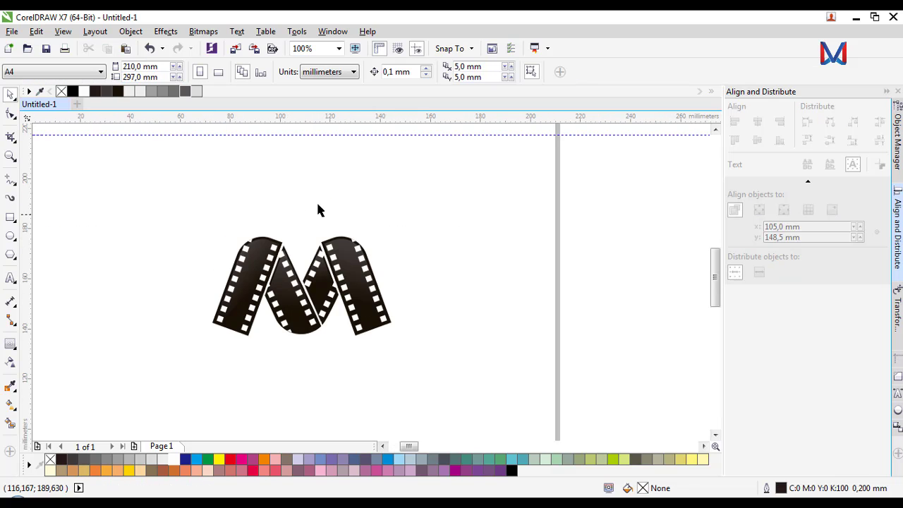
Add the artistic text "MORENA FILM" below the logo in 24 pt Arial.
scroll(317, 210, down, 1)
key(F8)
click(349, 363)
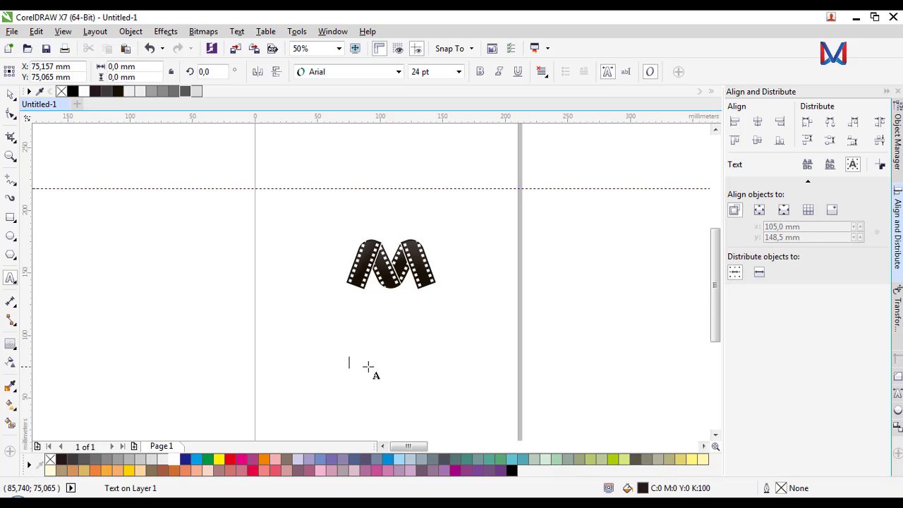
scroll(373, 367, up, 1)
text(MORENA FILM)
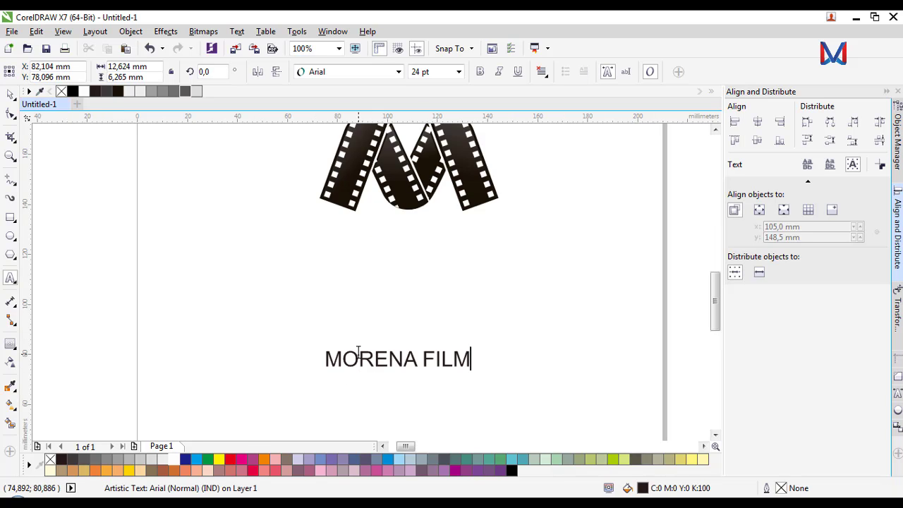
Set the MORENA FILM text's font to DIN and move it up to just below the M logo.
click(11, 96)
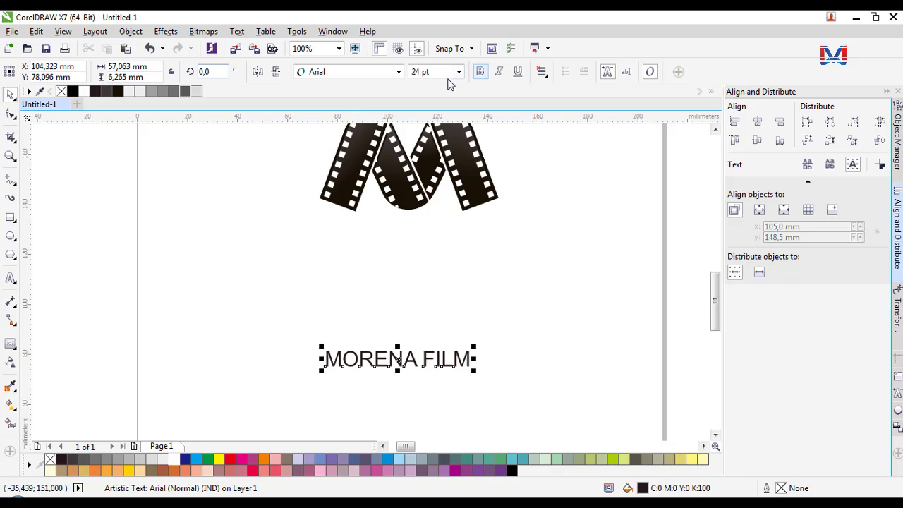
click(399, 72)
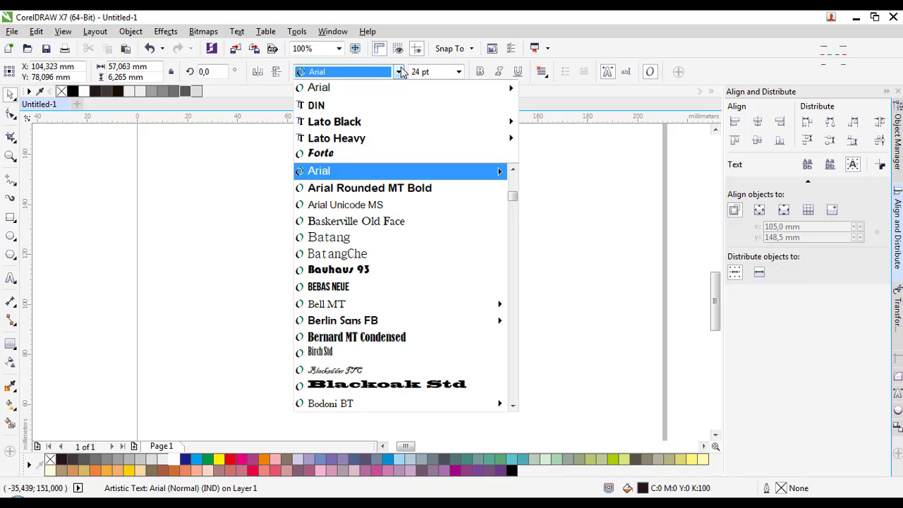
click(376, 105)
drag(412, 365, 426, 237)
scroll(423, 324, down, 2)
scroll(427, 332, up, 2)
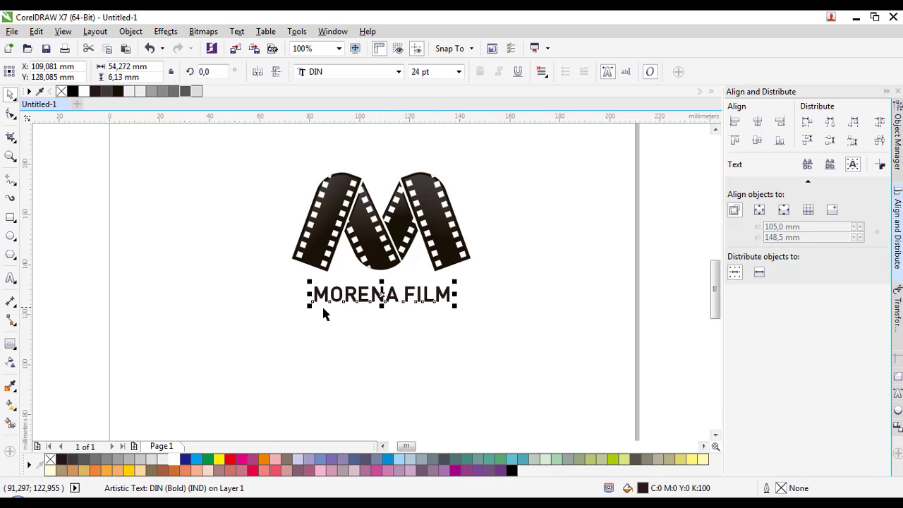
Enlarge the MORENA FILM text proportionally about its centre to about 81 mm wide.
drag(309, 305, 271, 318)
click(302, 328)
click(355, 258)
scroll(339, 308, down, 1)
click(369, 357)
scroll(360, 261, up, 1)
click(357, 282)
click(310, 366)
scroll(364, 300, down, 1)
scroll(366, 320, up, 2)
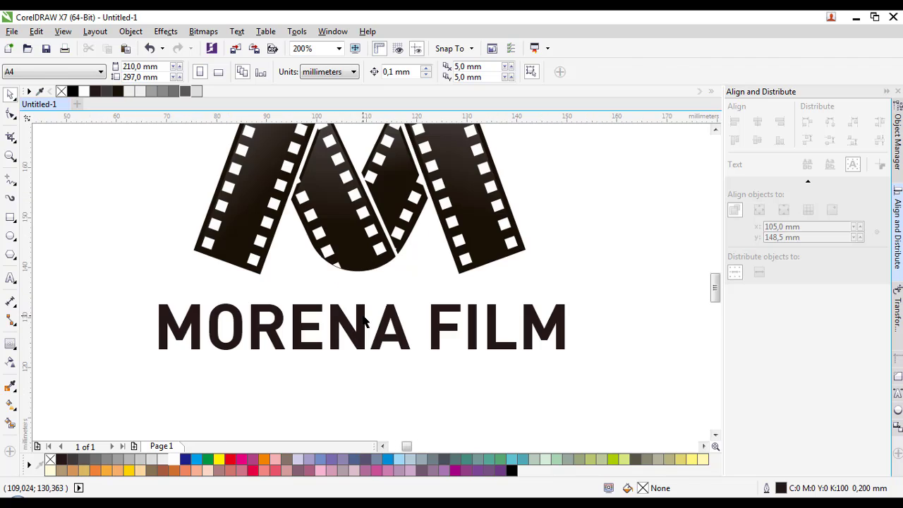
Try the C81 M82 Y95 K73 and 90% black fills on the MORENA FILM text.
click(361, 325)
click(115, 91)
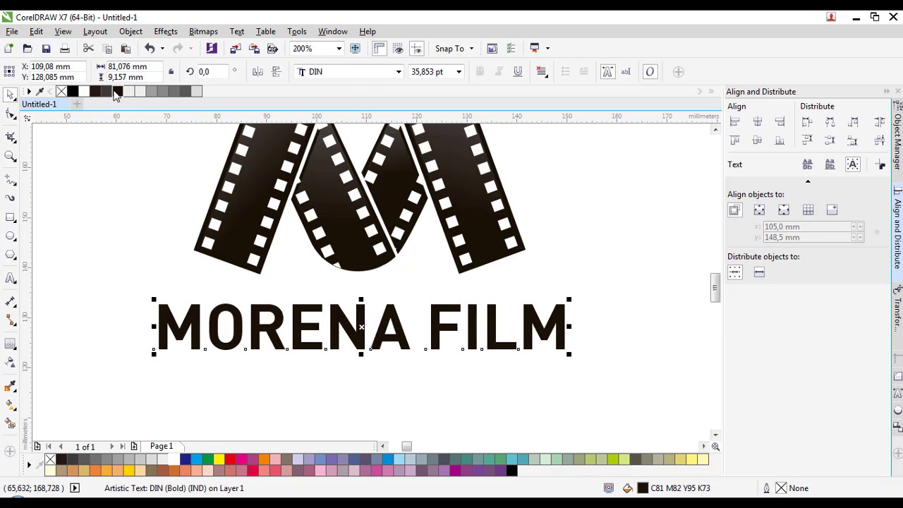
click(107, 91)
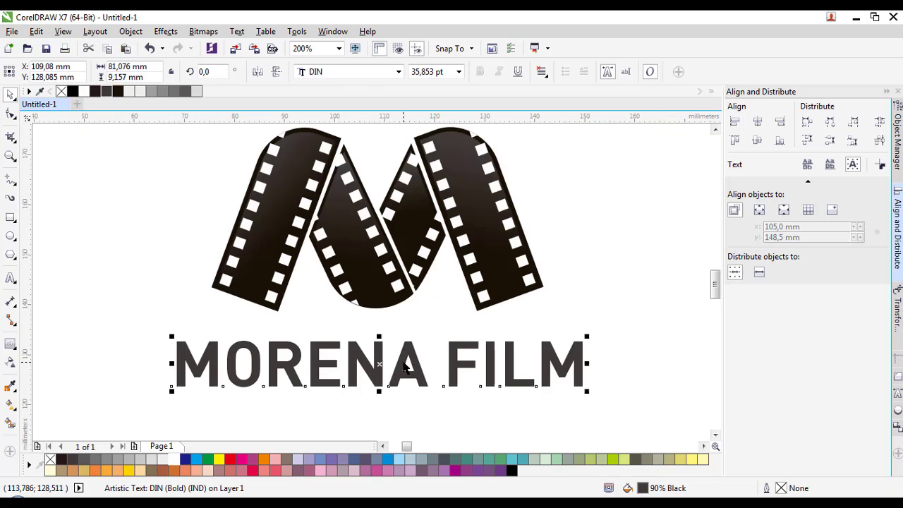
scroll(406, 365, down, 2)
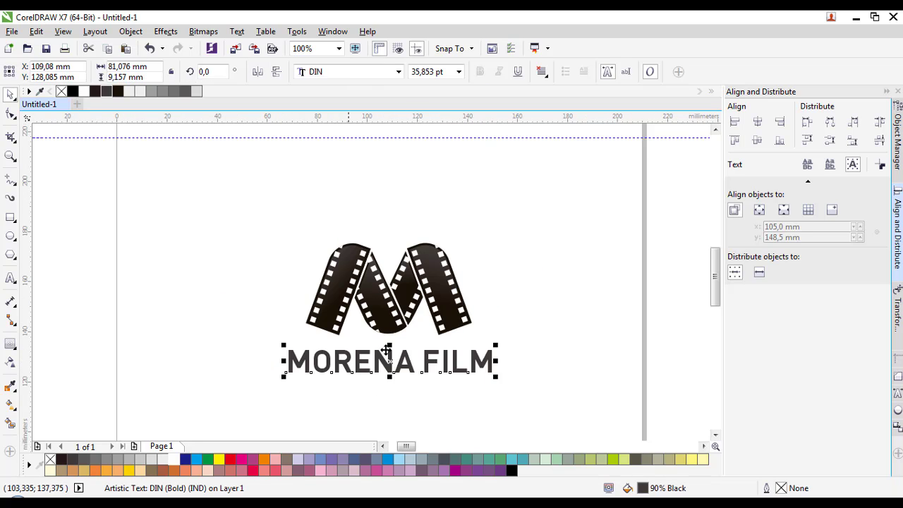
Fill the text with C100 M100 Y100 K100 black and turn it into an elliptical fountain fill with a grey centre.
click(73, 92)
scroll(381, 364, up, 2)
key(g)
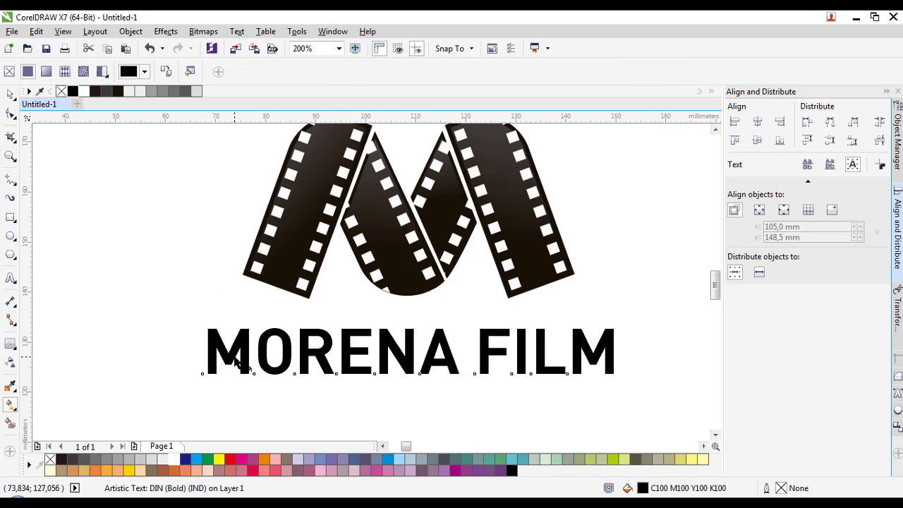
drag(234, 356, 631, 344)
click(185, 72)
click(380, 346)
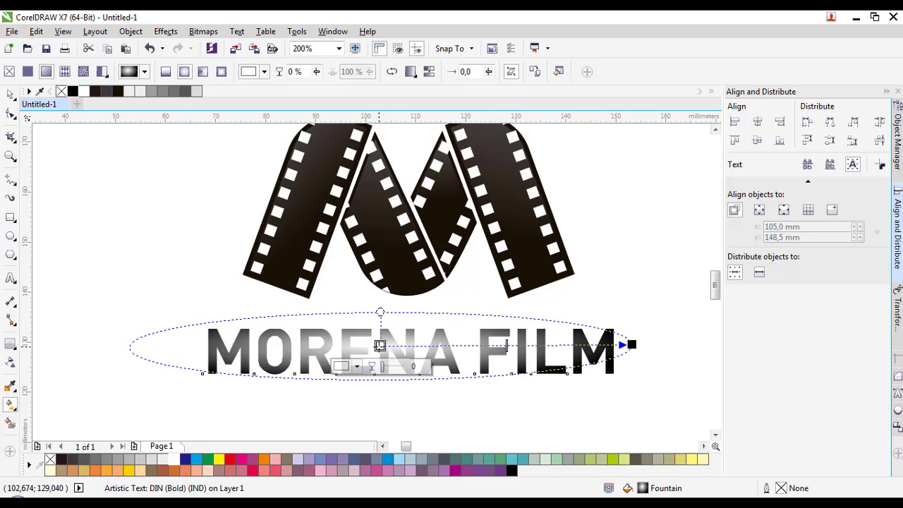
click(176, 91)
click(10, 94)
click(328, 321)
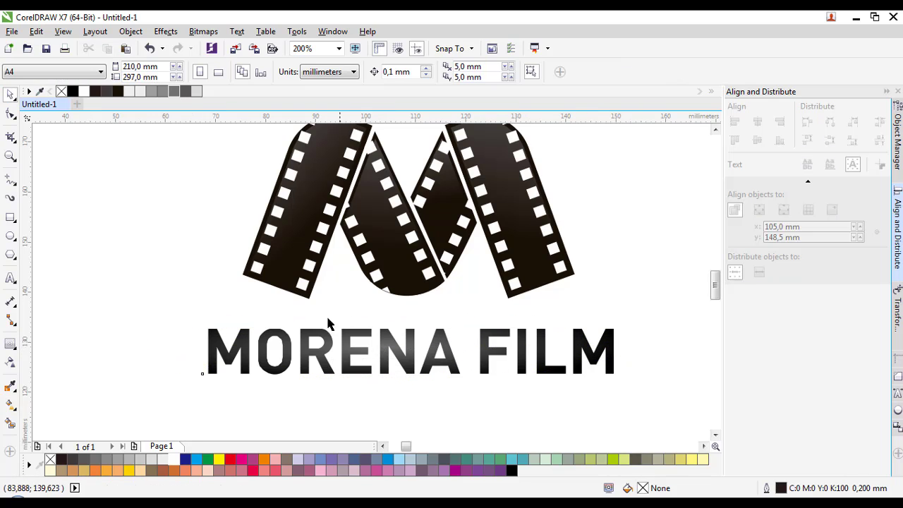
Align the MORENA FILM text and the M logo horizontally by their centres.
scroll(441, 376, down, 1)
click(434, 368)
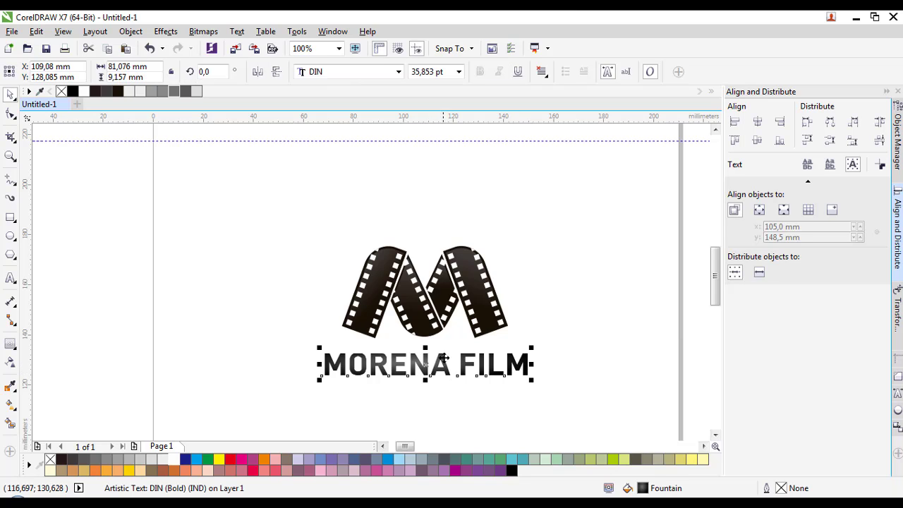
shift+click(430, 335)
click(757, 122)
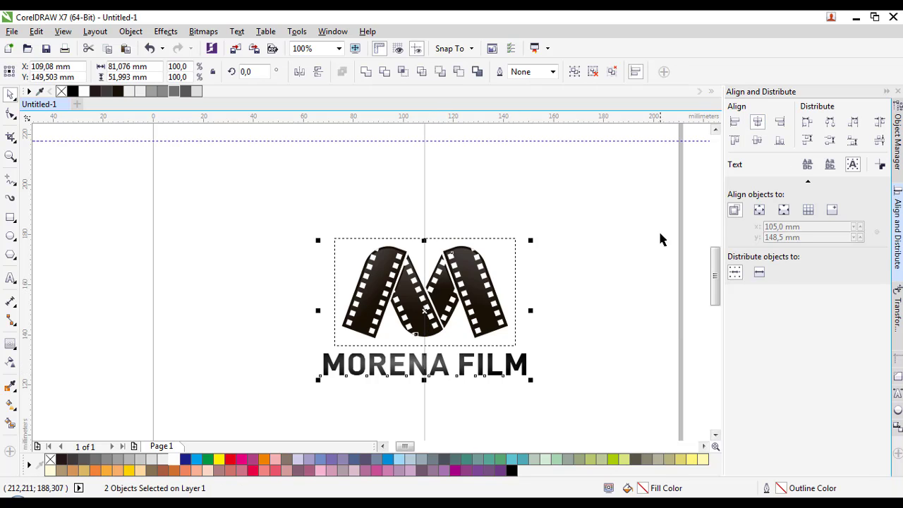
click(653, 244)
Collapse the Align and Distribute docker to widen the drawing area.
scroll(319, 288, down, 1)
click(886, 92)
scroll(227, 287, down, 1)
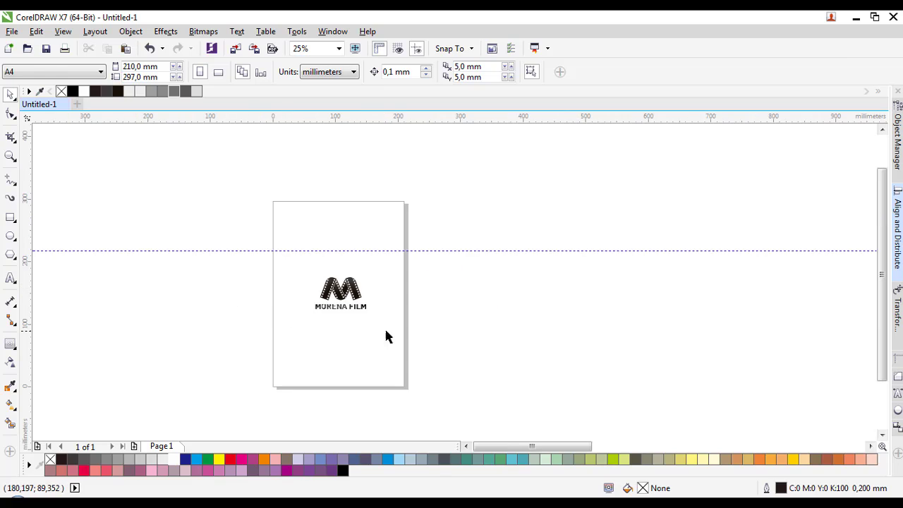
scroll(332, 293, up, 1)
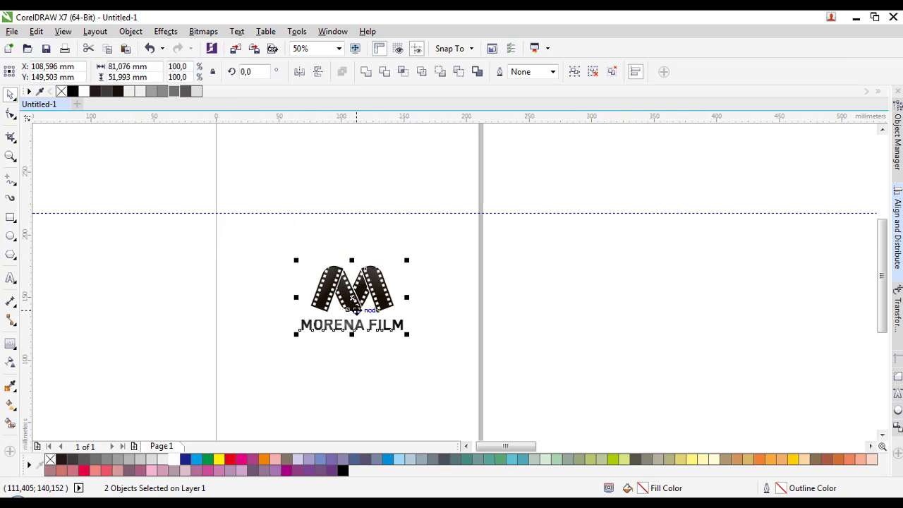